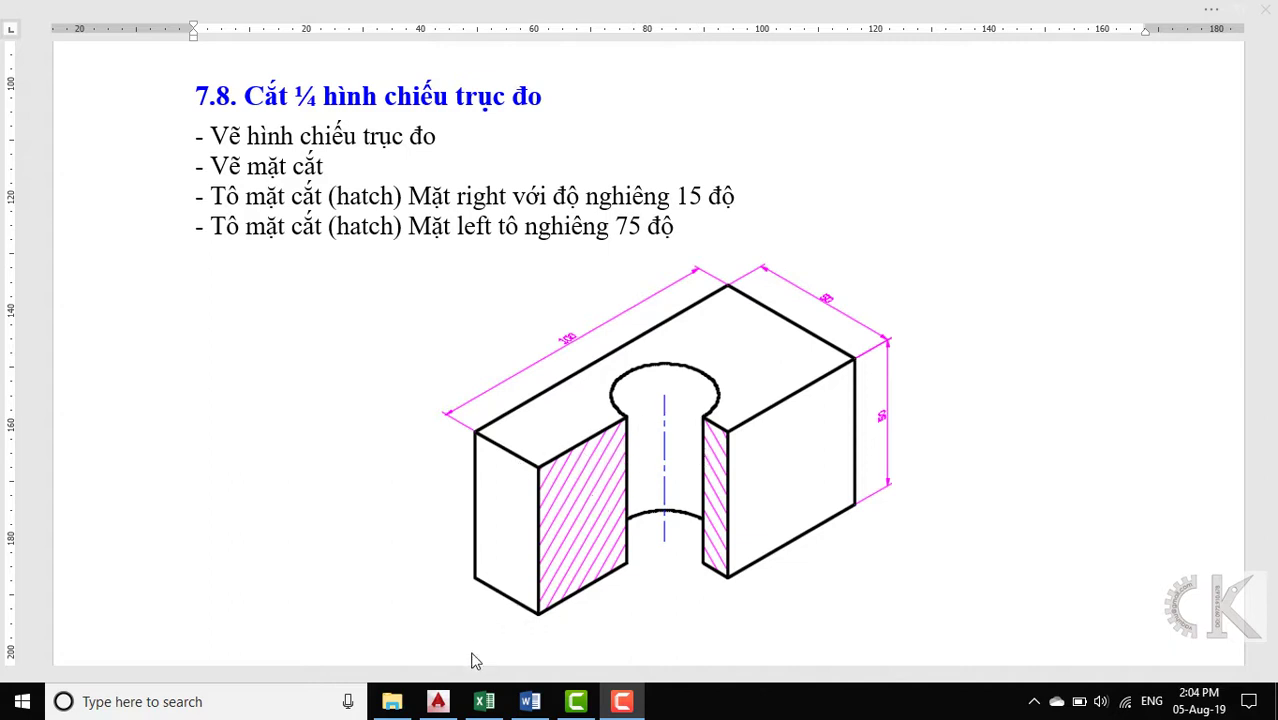
Step: Leave the Word page showing the quarter-cut isometric exercise and bring AutoCAD to the front
left_click(438, 701)
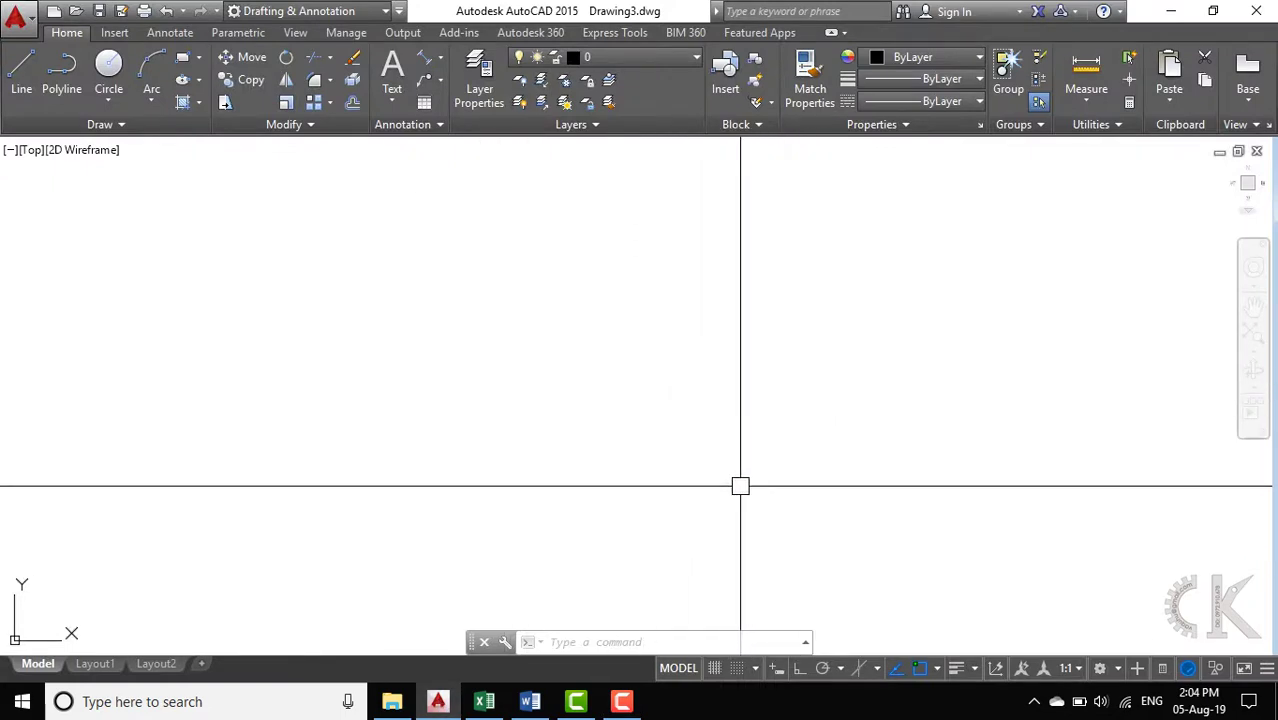
Step: Set the snap type to Isometric snap in the Snap and Grid drafting settings
right_click(734, 670)
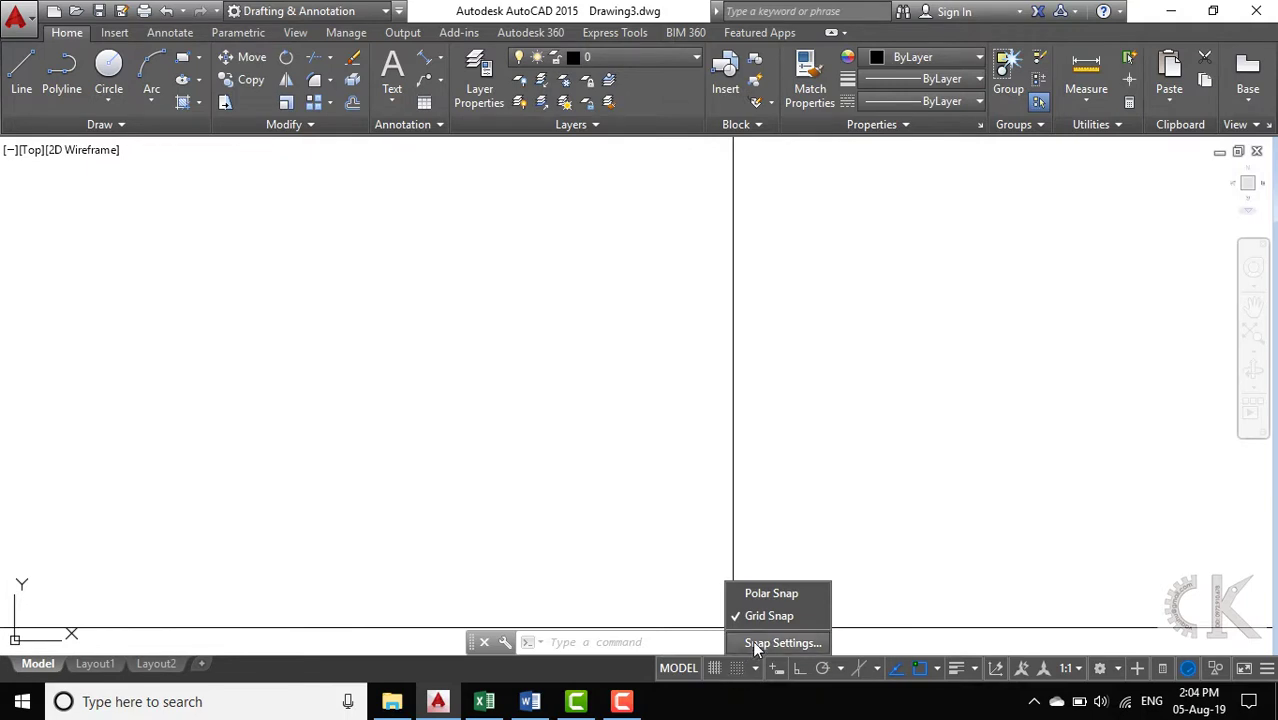
left_click(755, 645)
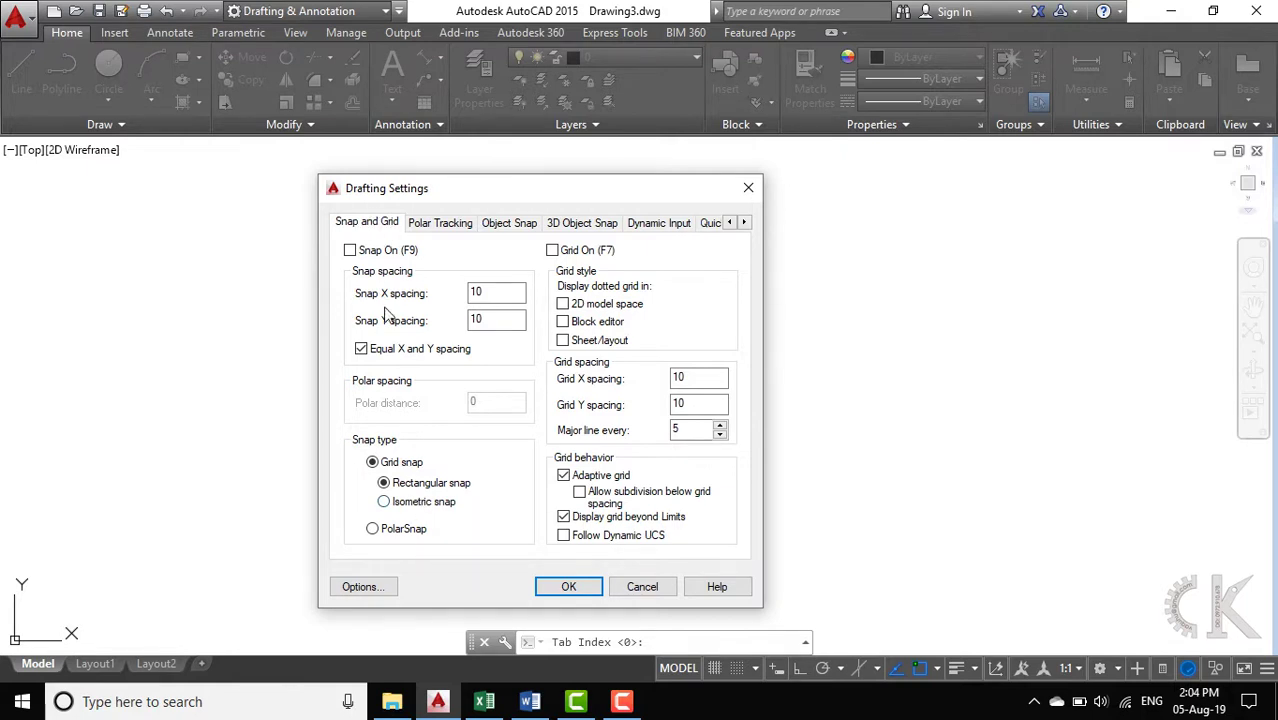
left_click(386, 503)
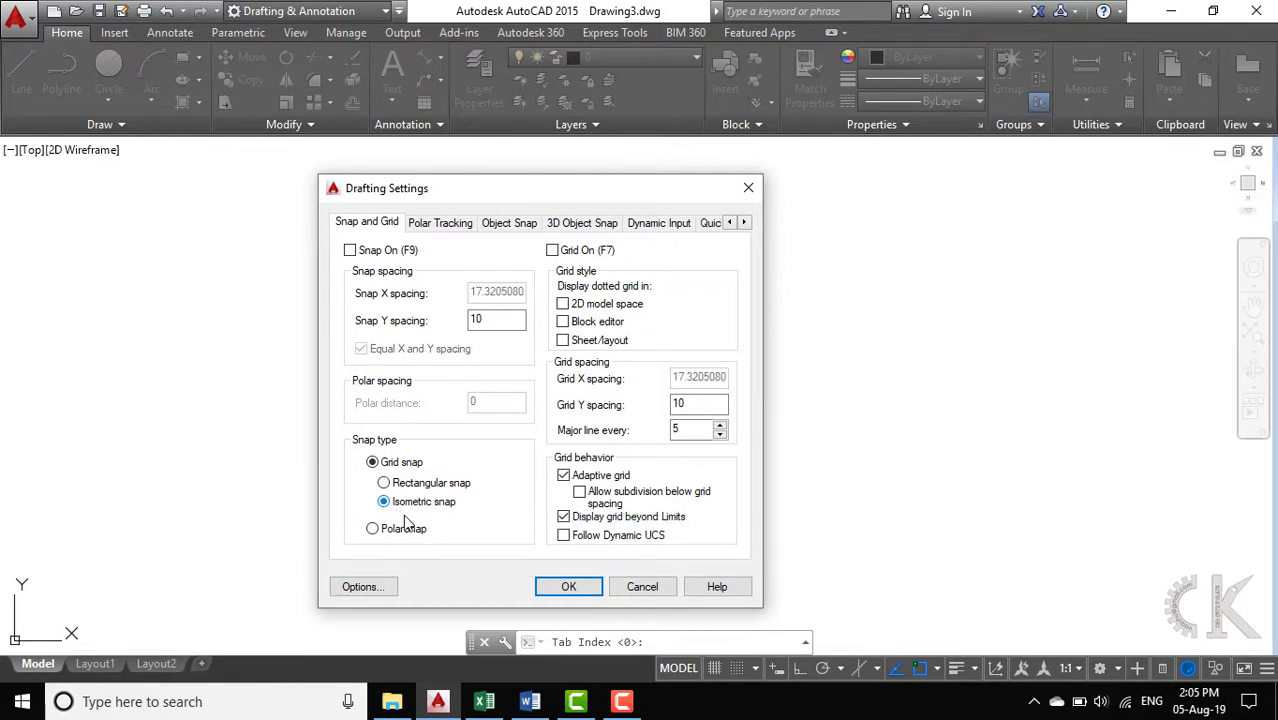
left_click(569, 588)
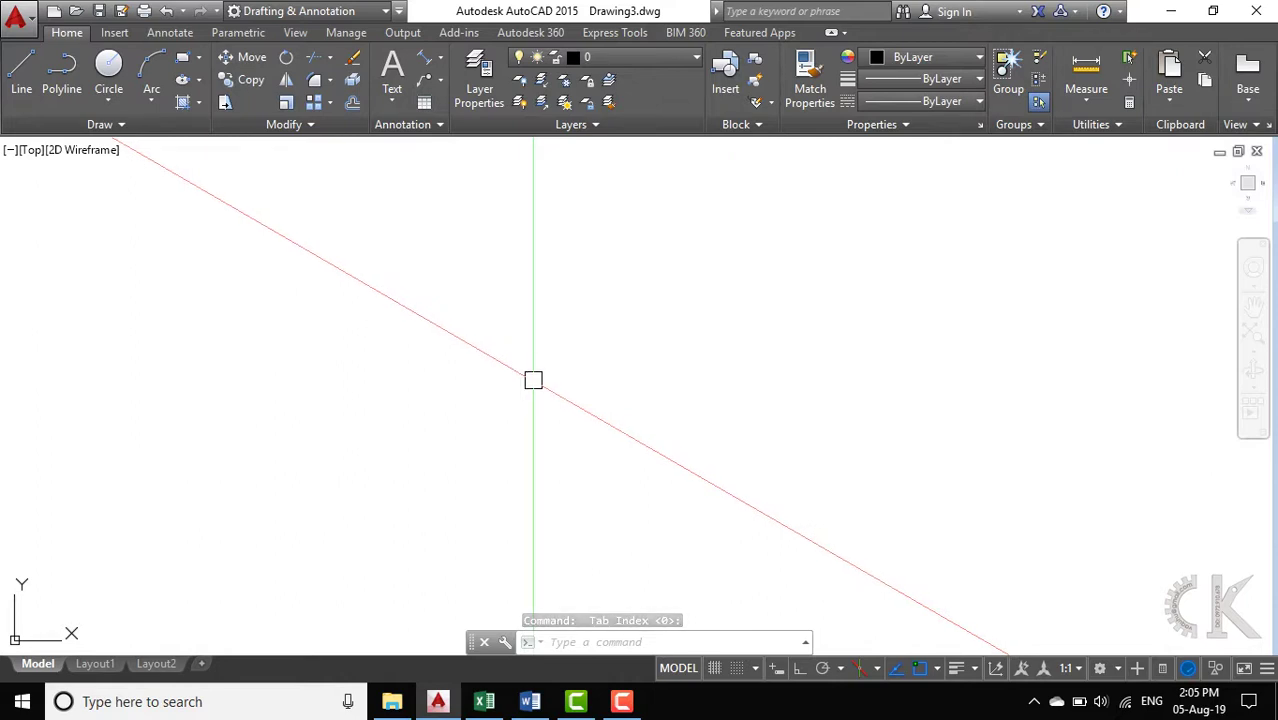
Step: On the right isoplane with Ortho on, draw the face's 100-unit bottom edge
key("F5")
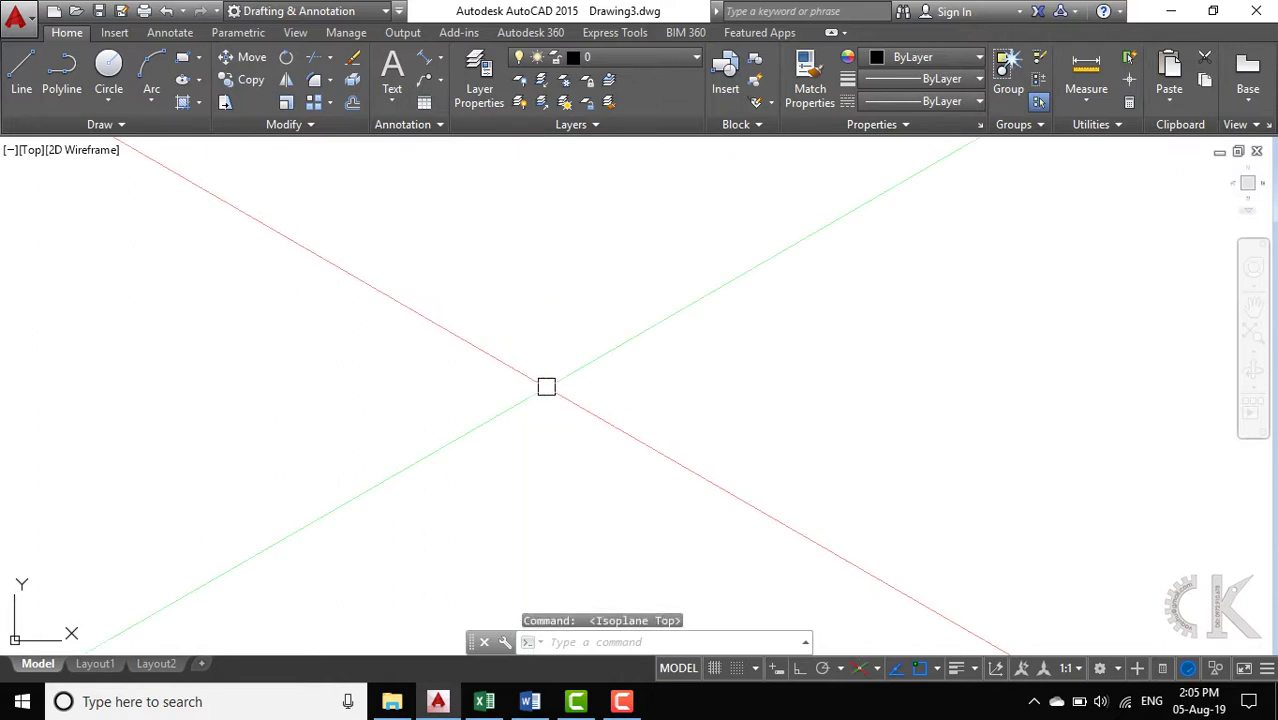
key("F5")
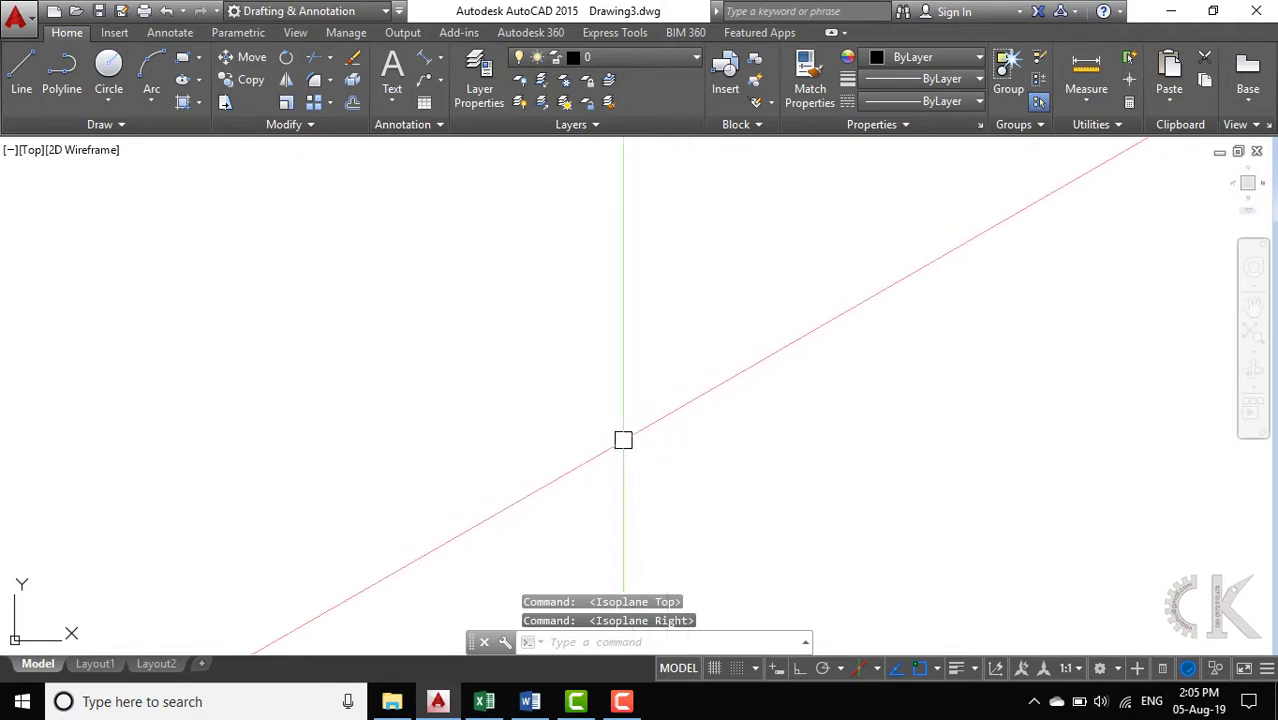
type("l")
key("Return")
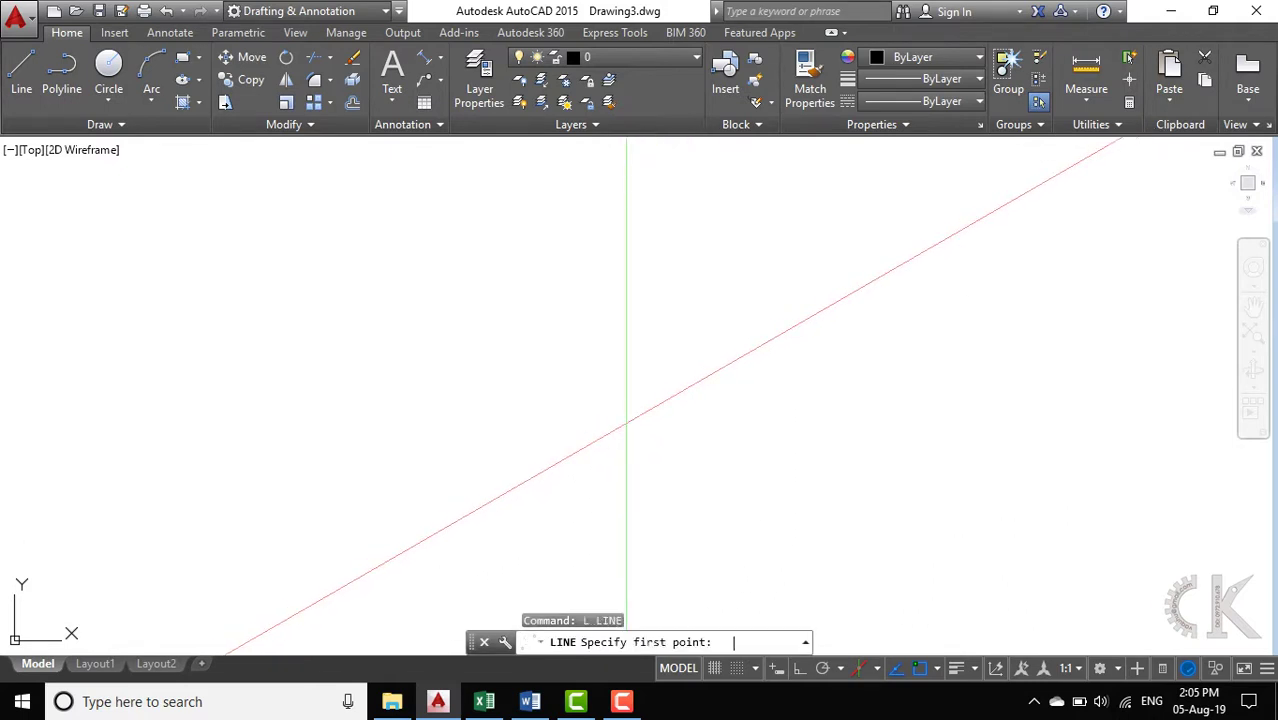
left_click(510, 504)
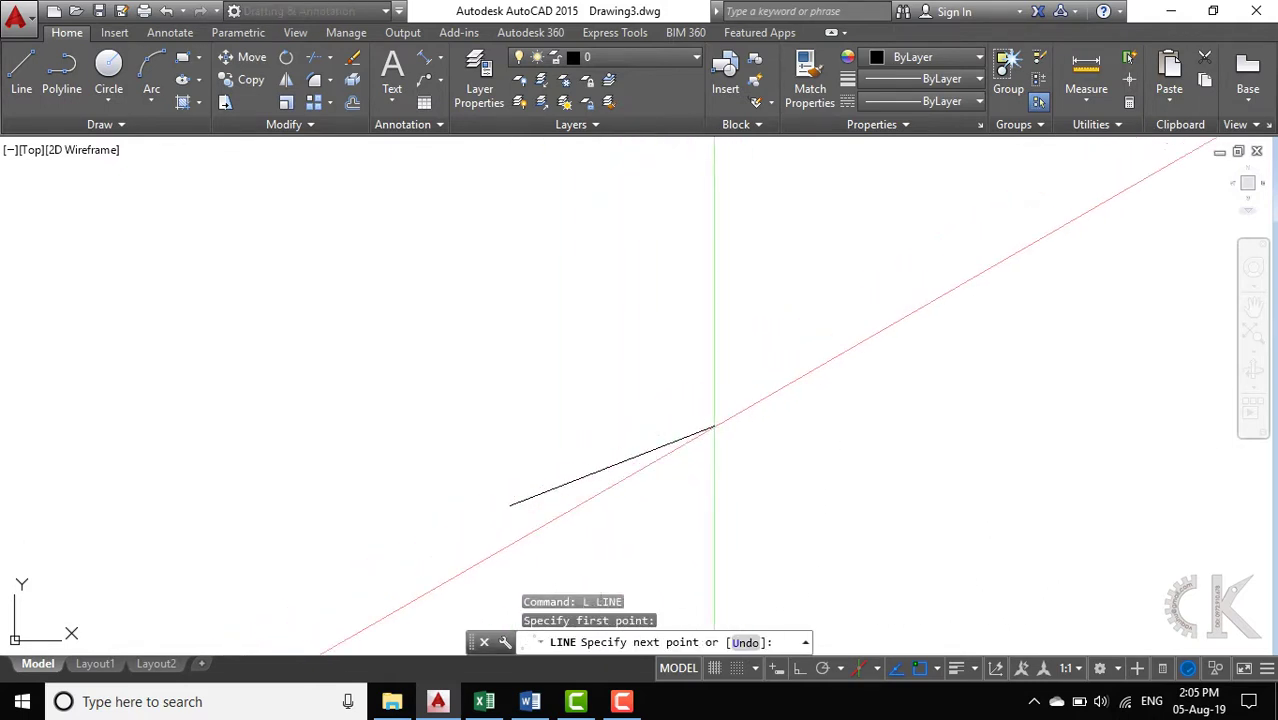
key("F8")
type("1")
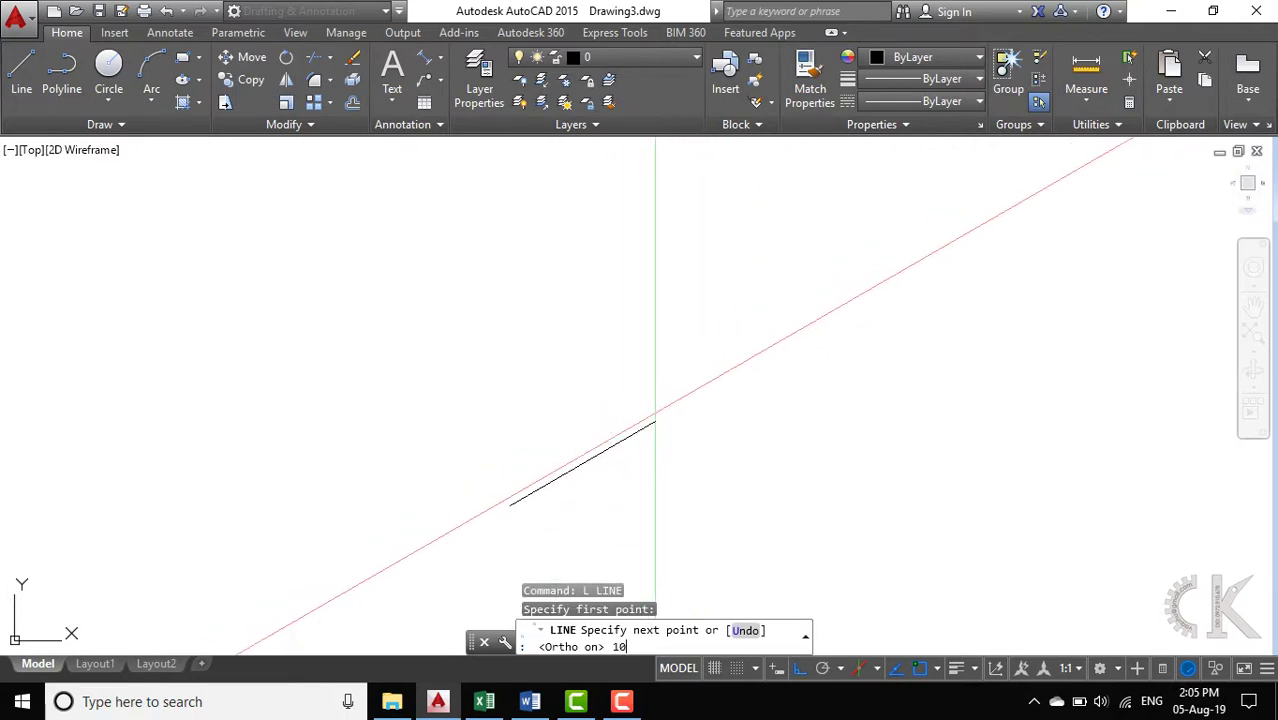
type("0")
key("Return")
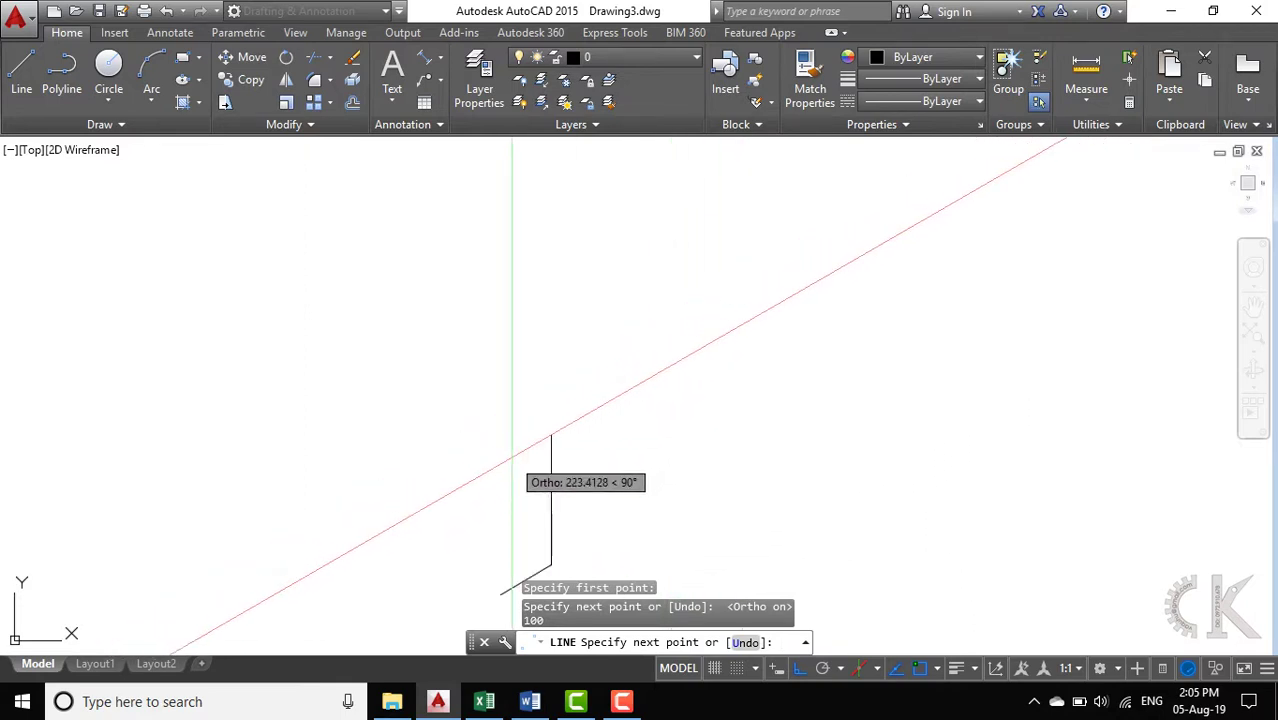
Step: Add the 50-unit vertical and 100-unit top edges, closing the right face
middle_click_drag(528, 403, 520, 428)
scroll(600, 482, "up", 7)
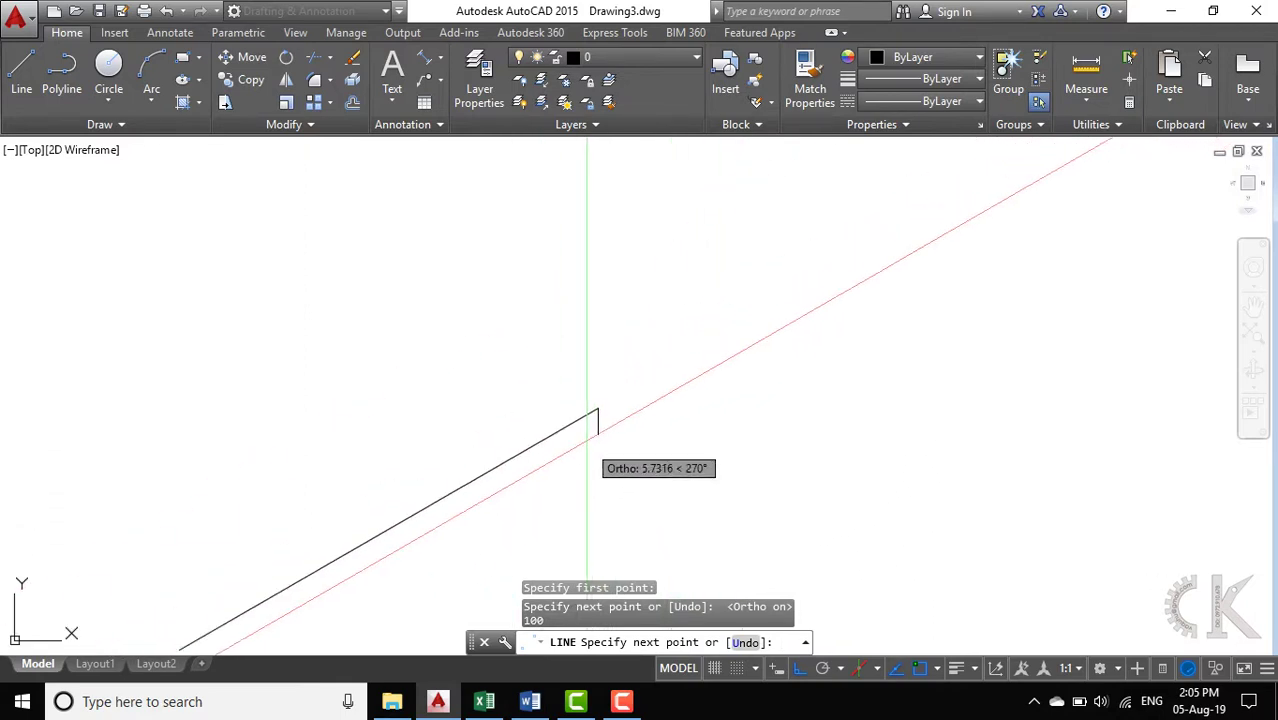
scroll(578, 362, "down", 2)
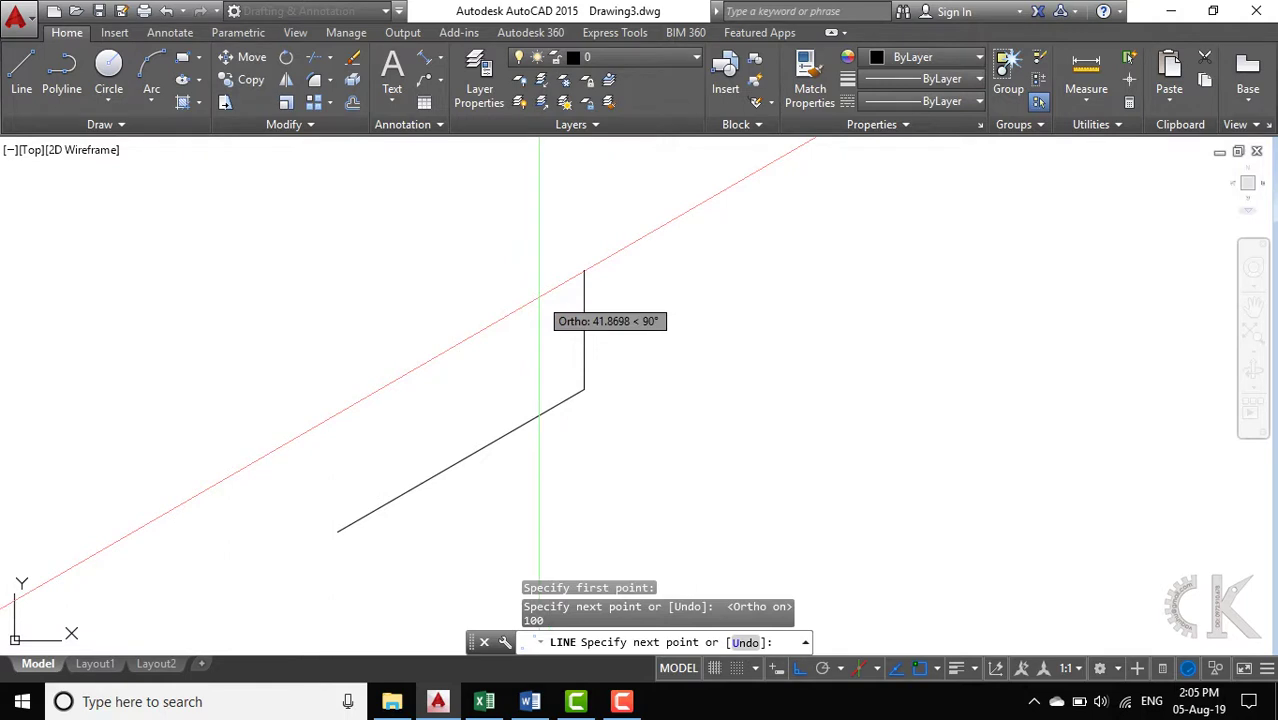
type("50")
key("Return")
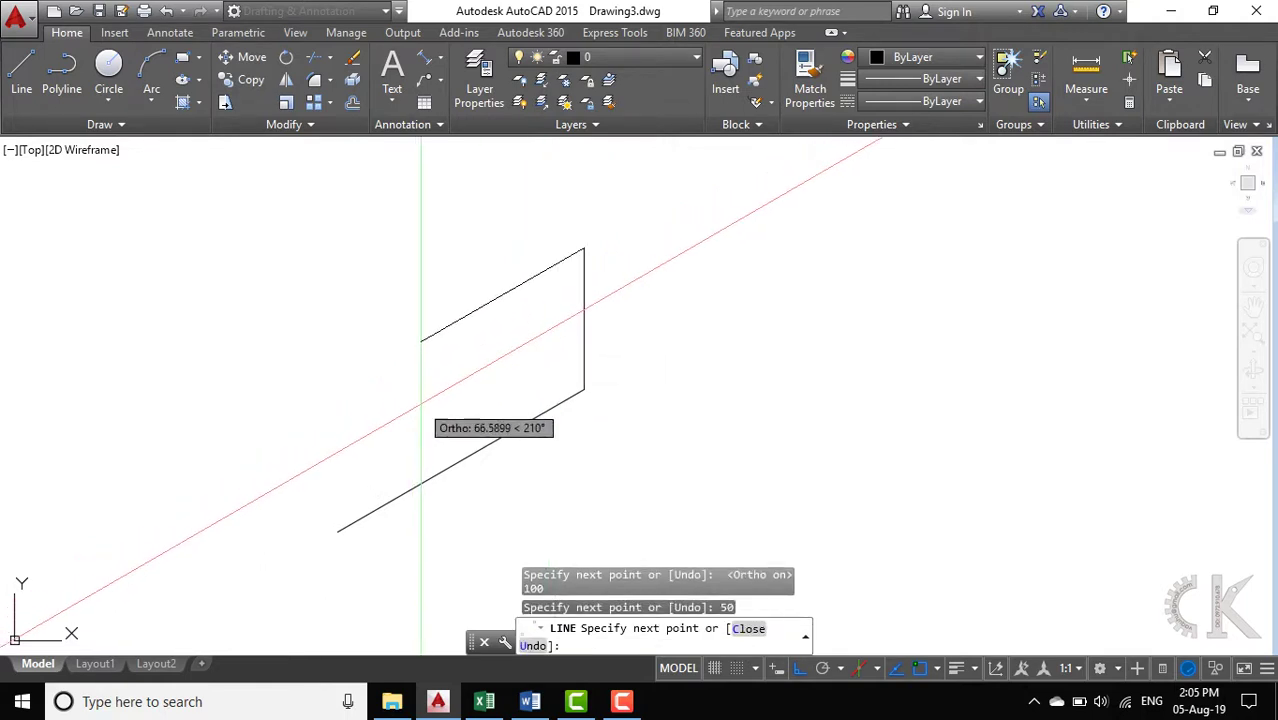
type("100")
key("Return")
left_click(338, 388)
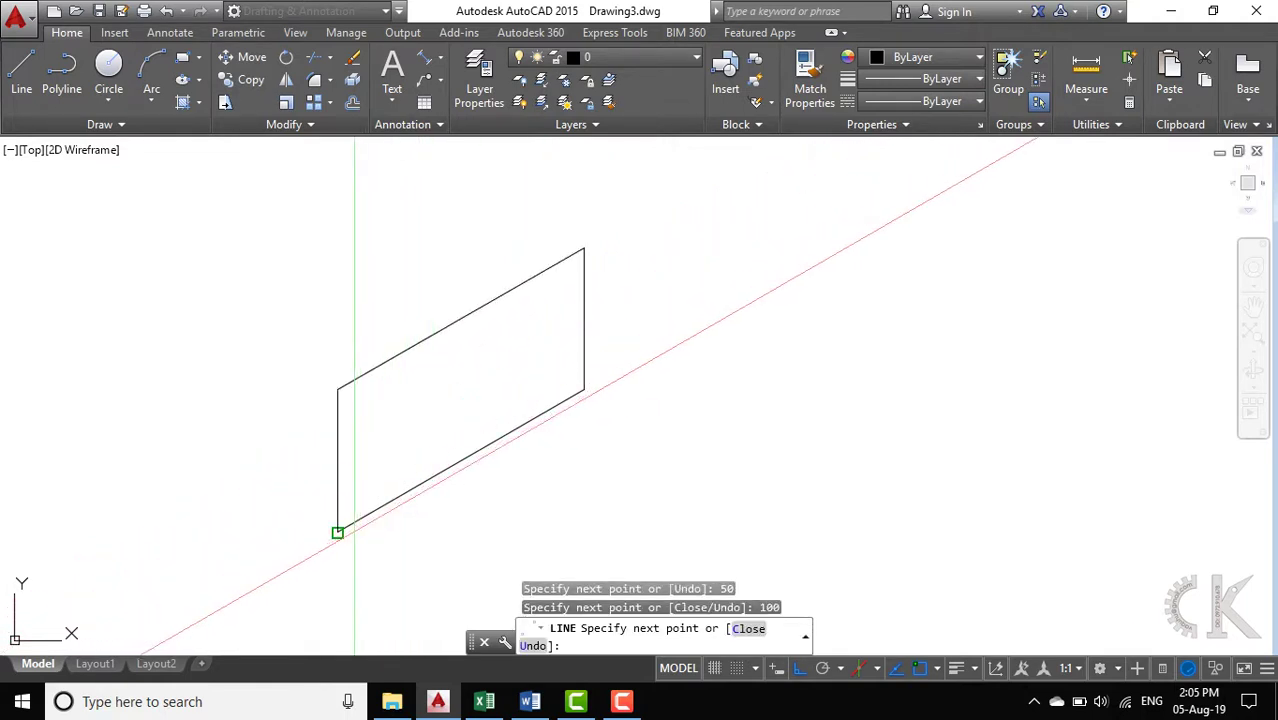
key("Return")
middle_click_drag(405, 451, 523, 419)
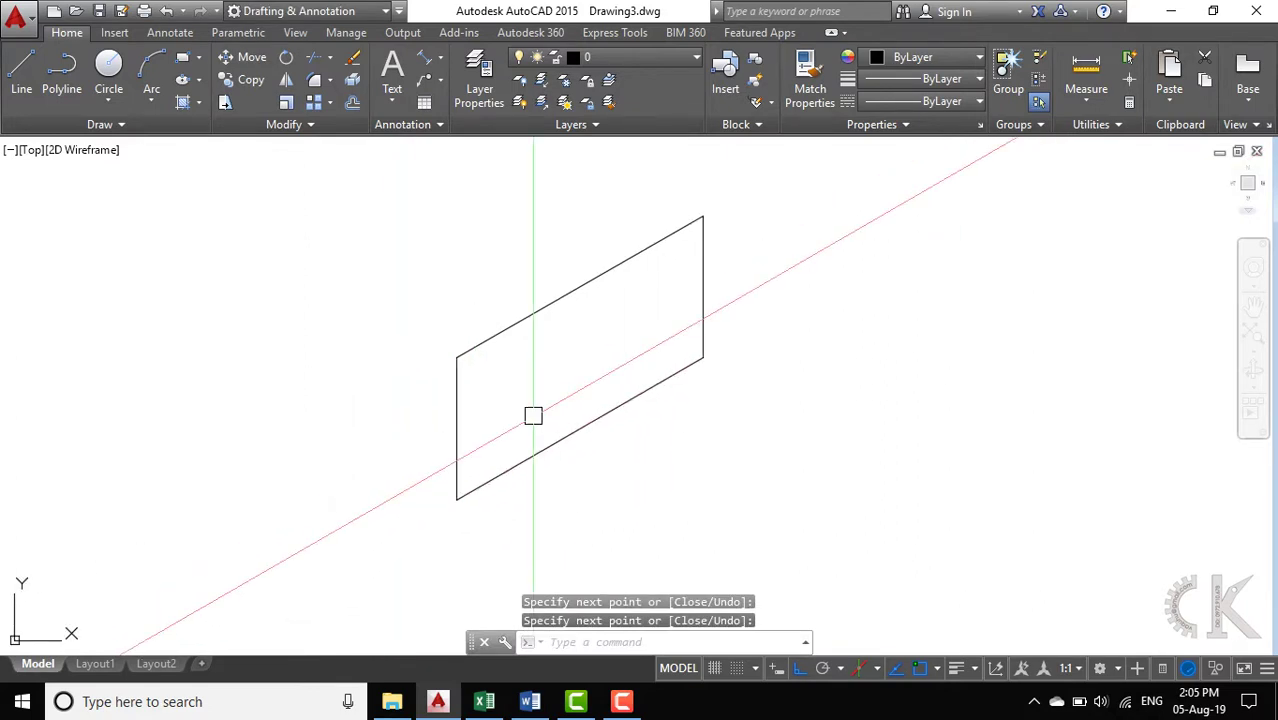
Step: On the left isoplane, draw the 50 by 50 left face of the box
key("F5")
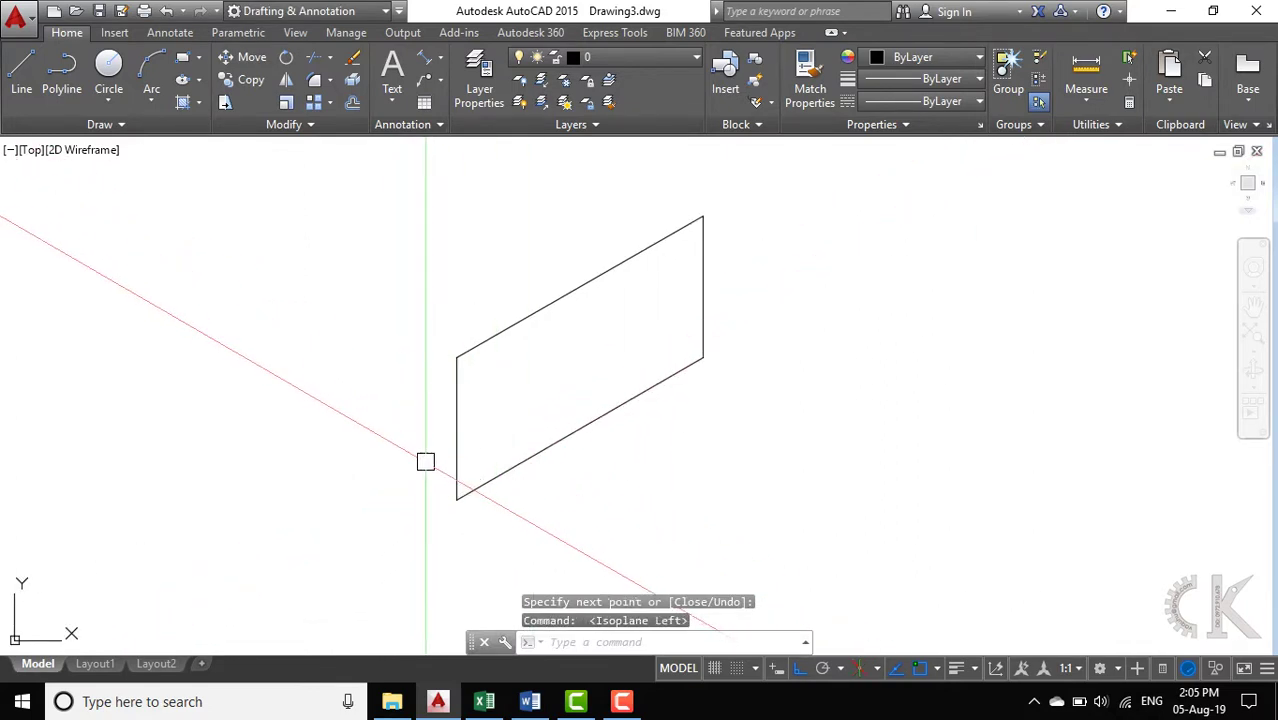
type("l")
key("Return")
left_click(456, 499)
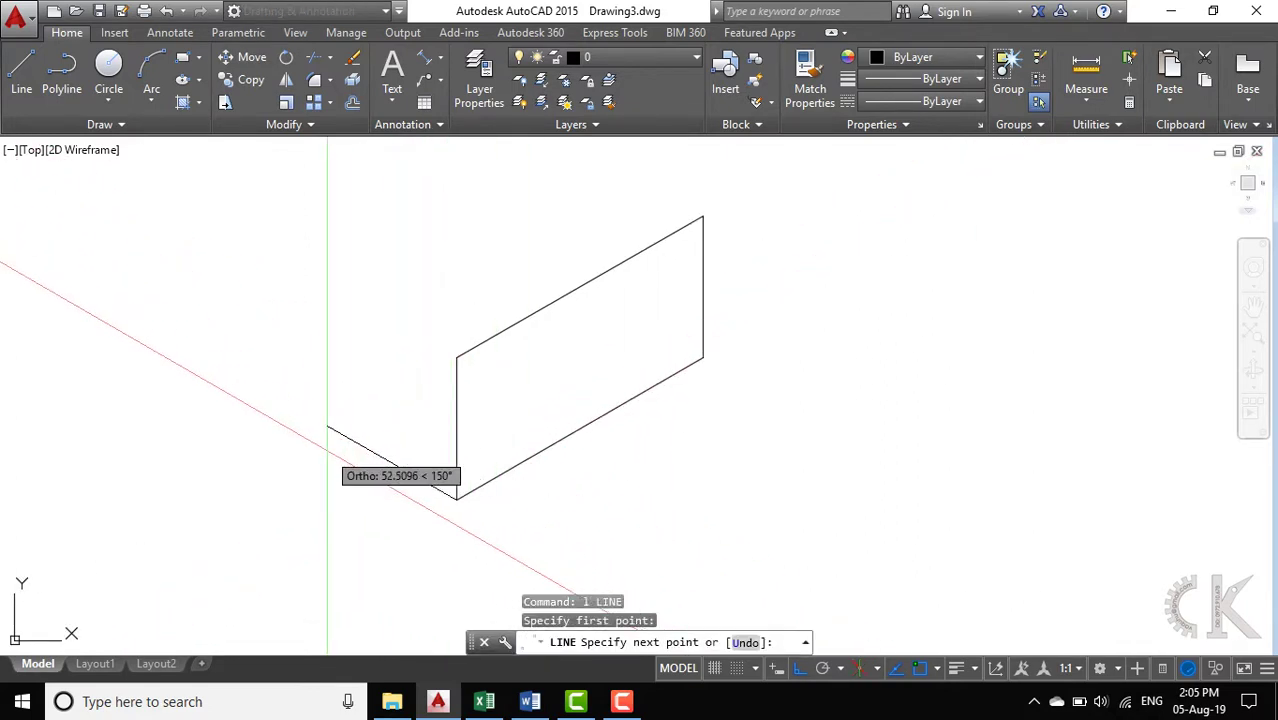
type("50")
key("Return")
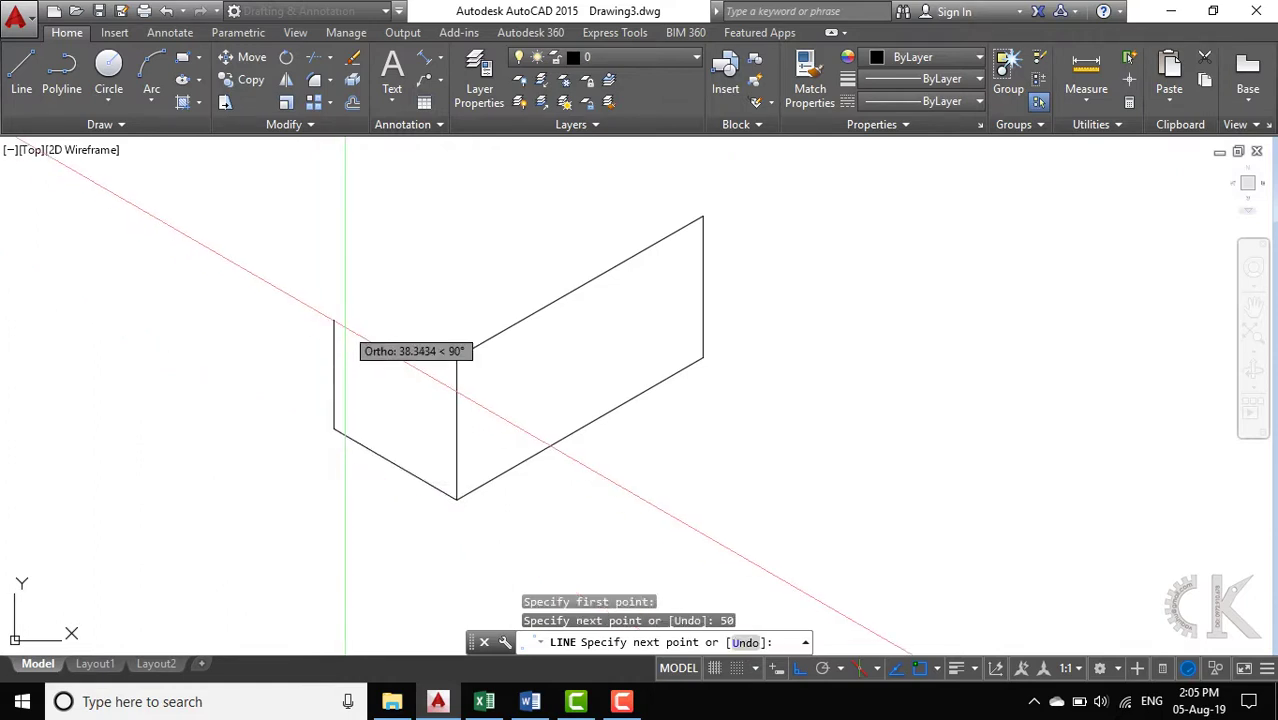
type("50")
key("Return")
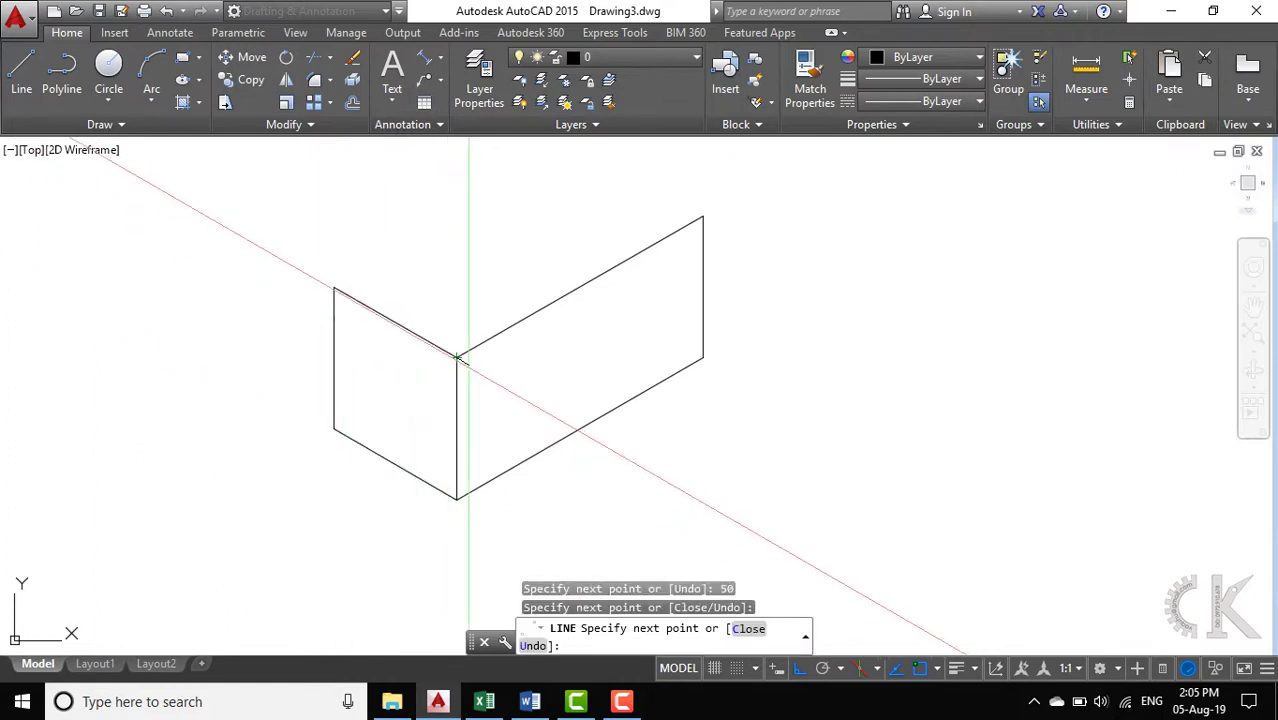
left_click(456, 356)
key("Return")
middle_click_drag(600, 256, 547, 339)
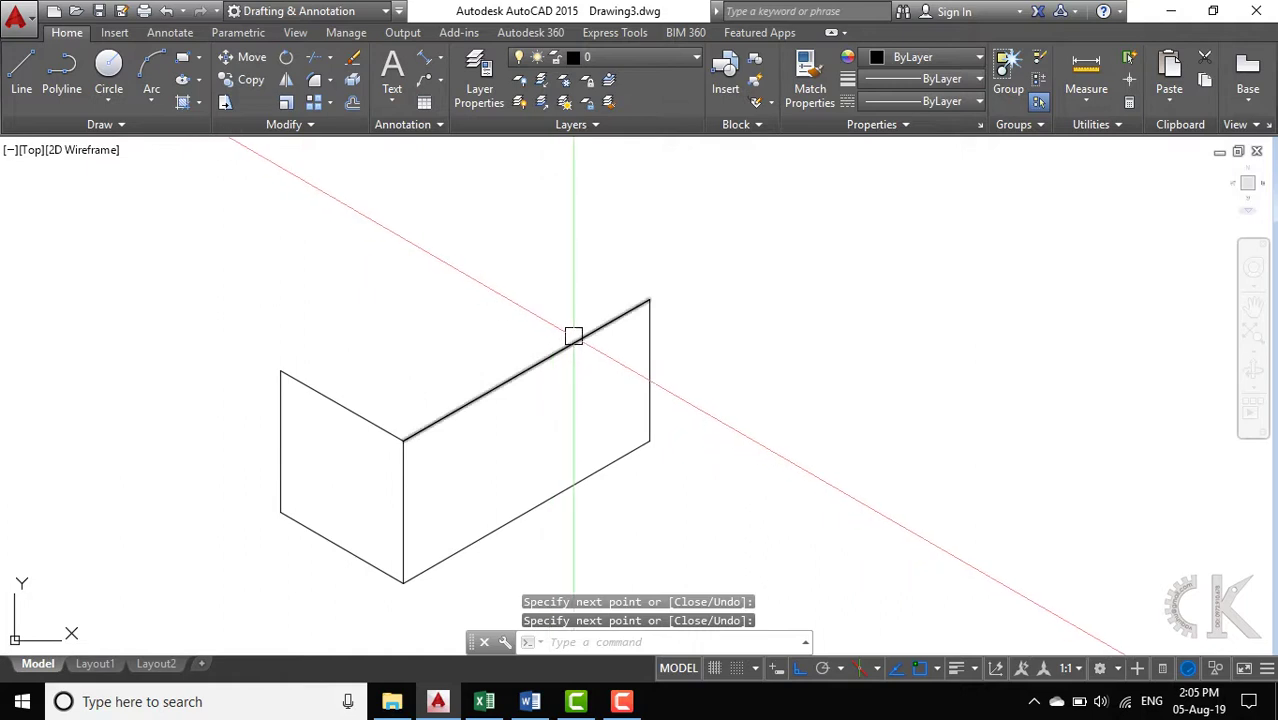
Step: Draw the 50-unit back top edge and join it to the left face's top corner
type("l")
key("Return")
left_click(649, 298)
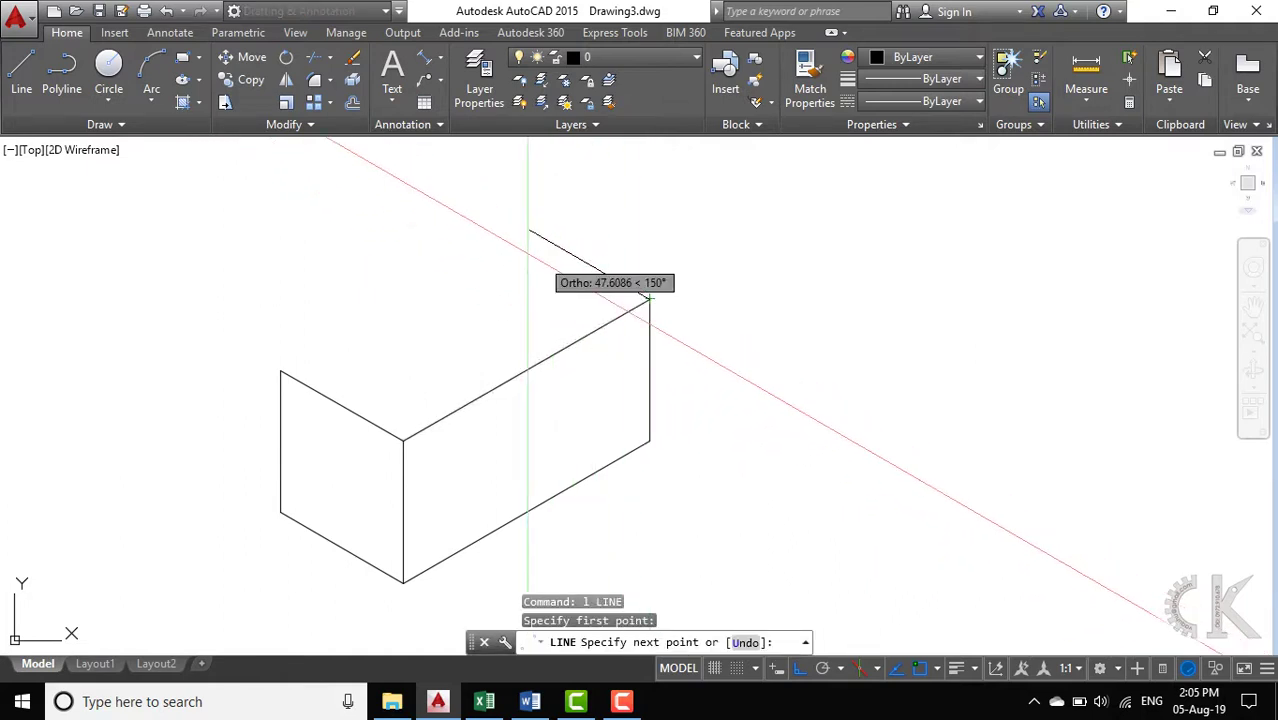
type("0")
key("Return")
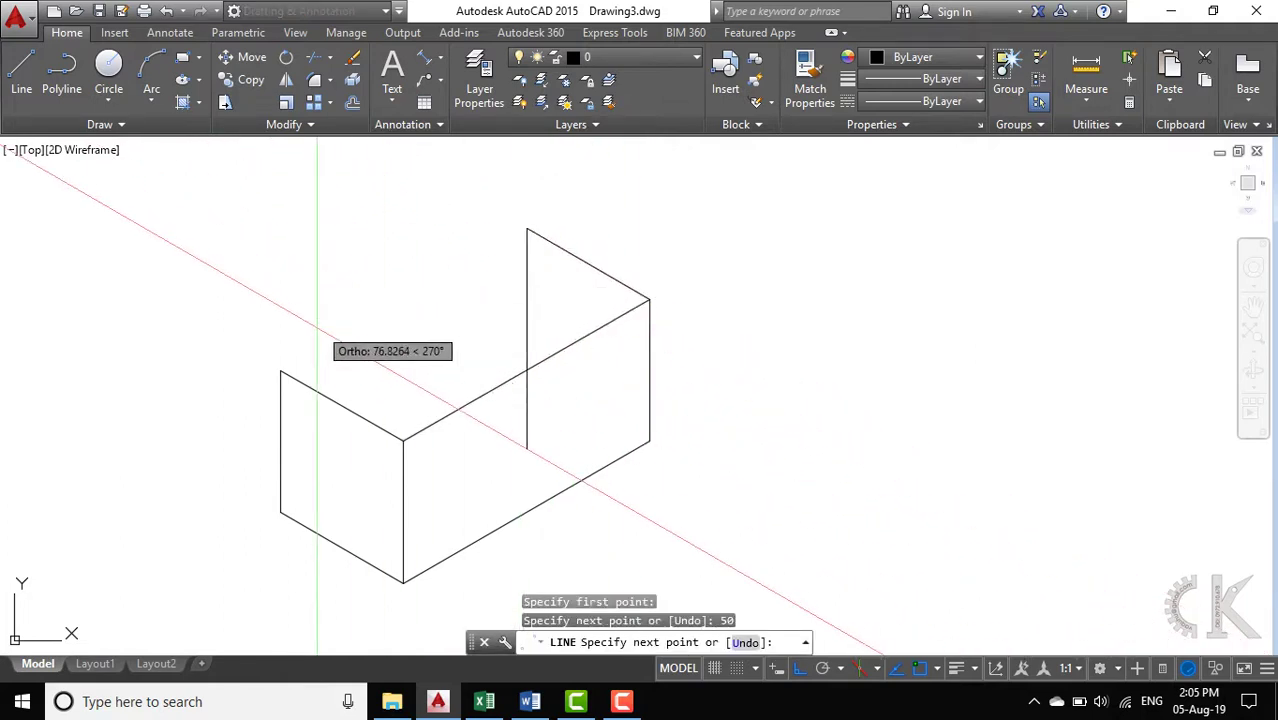
left_click(281, 371)
key("Return")
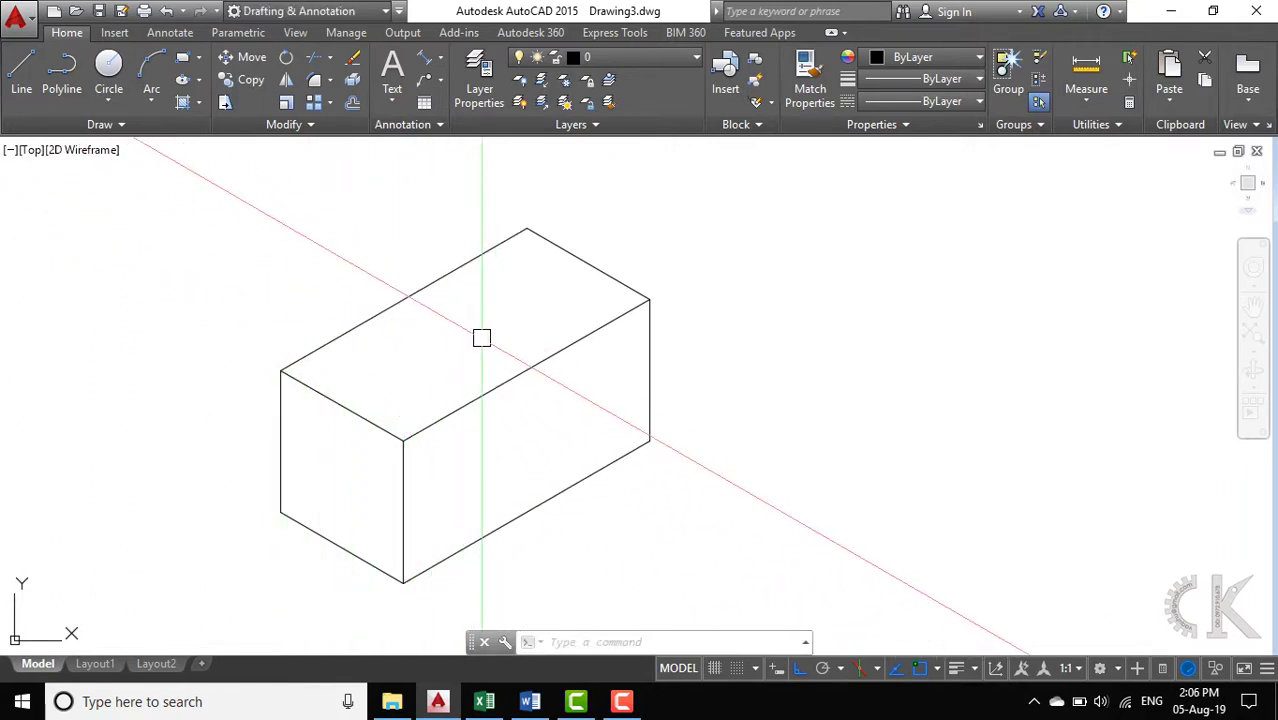
type("l")
Step: Draw a line across the top face between the midpoints of opposite edges
key("Return")
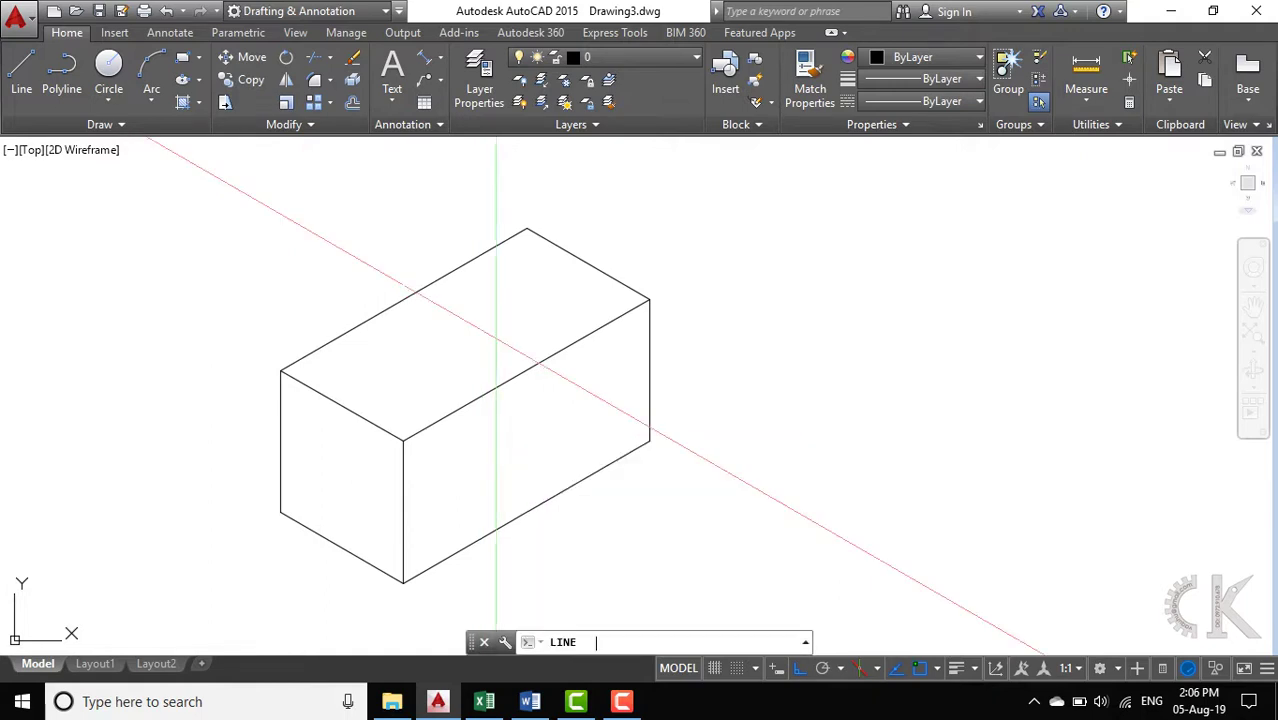
left_click(403, 299)
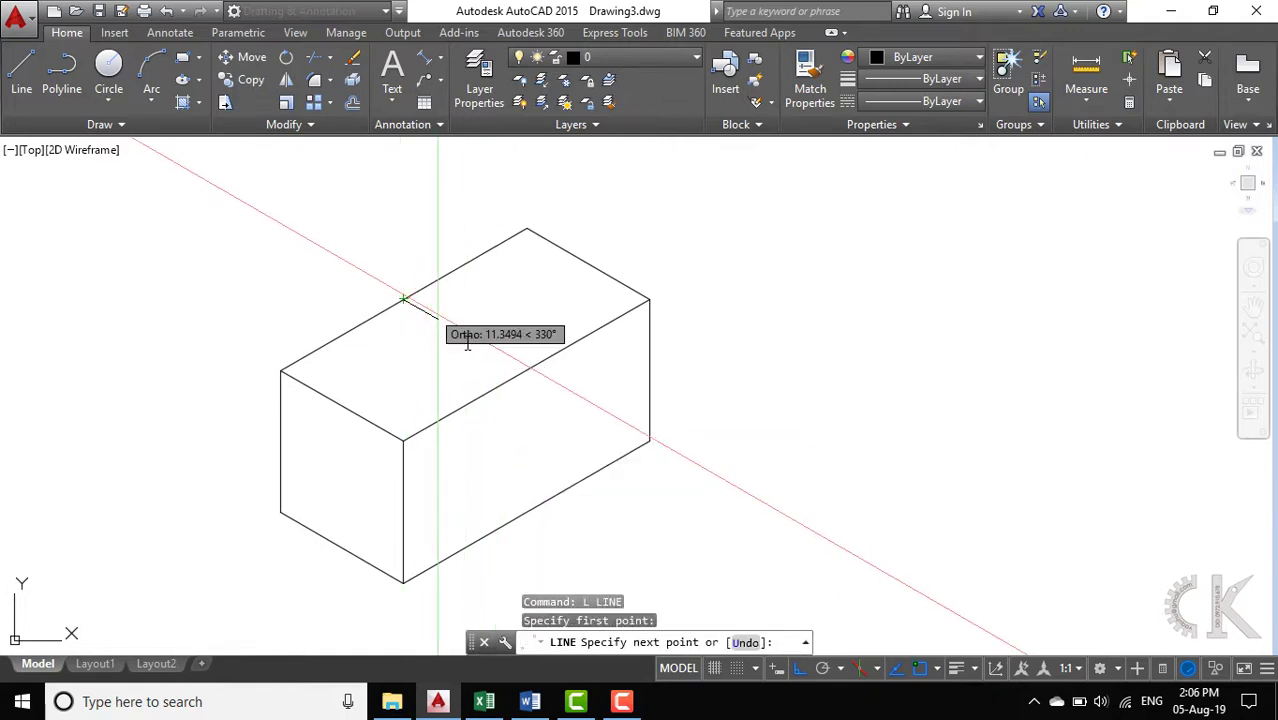
left_click(523, 368)
key("Return")
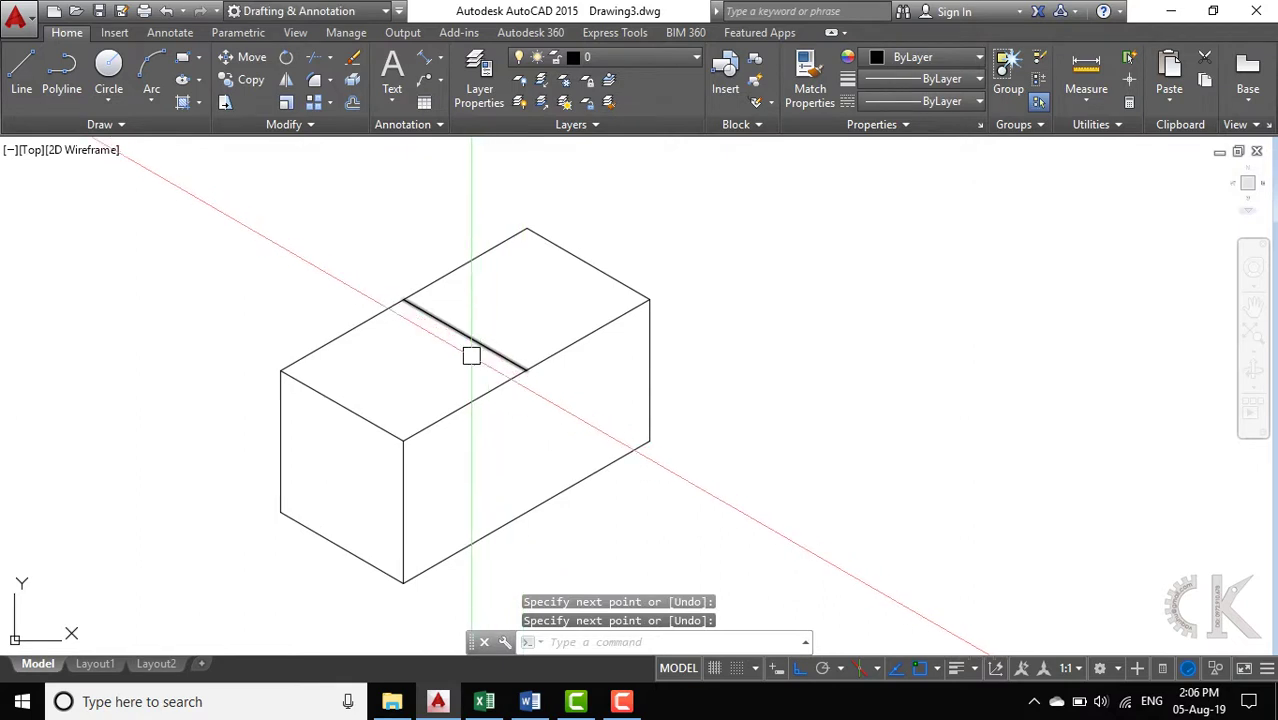
Step: Draw a radius-15 isocircle centred on that line's midpoint
type("e")
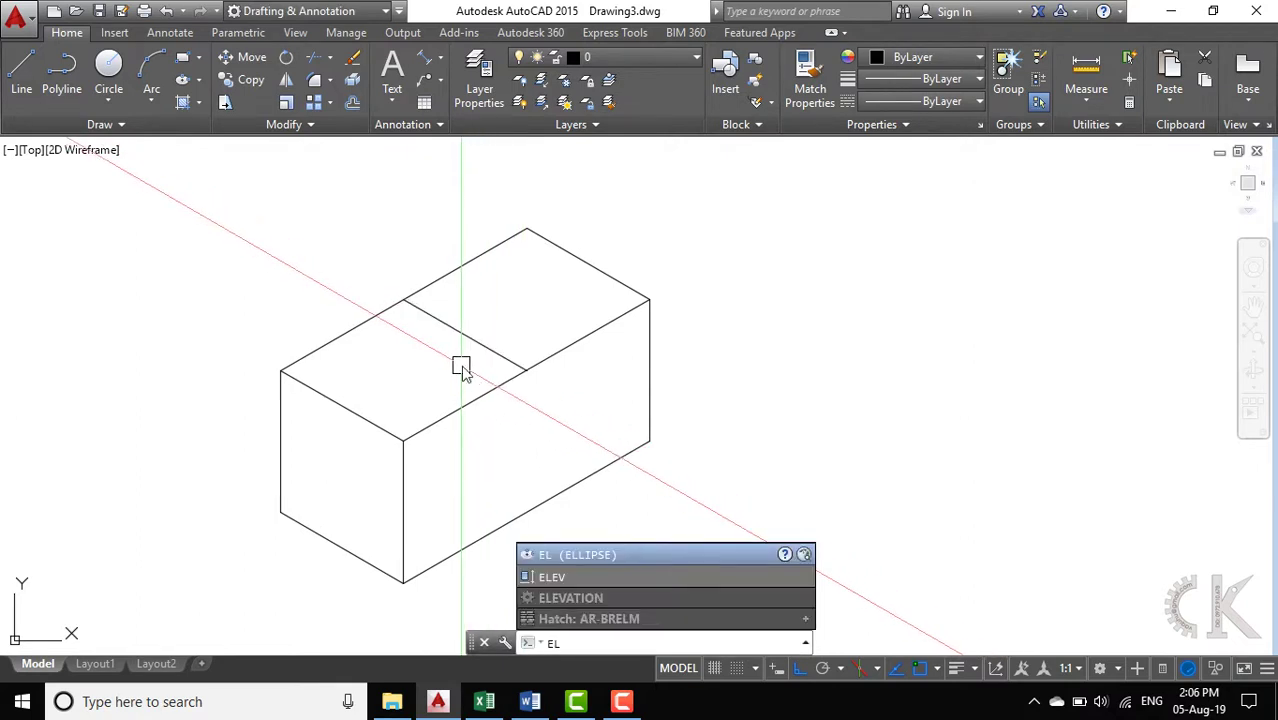
key("Return")
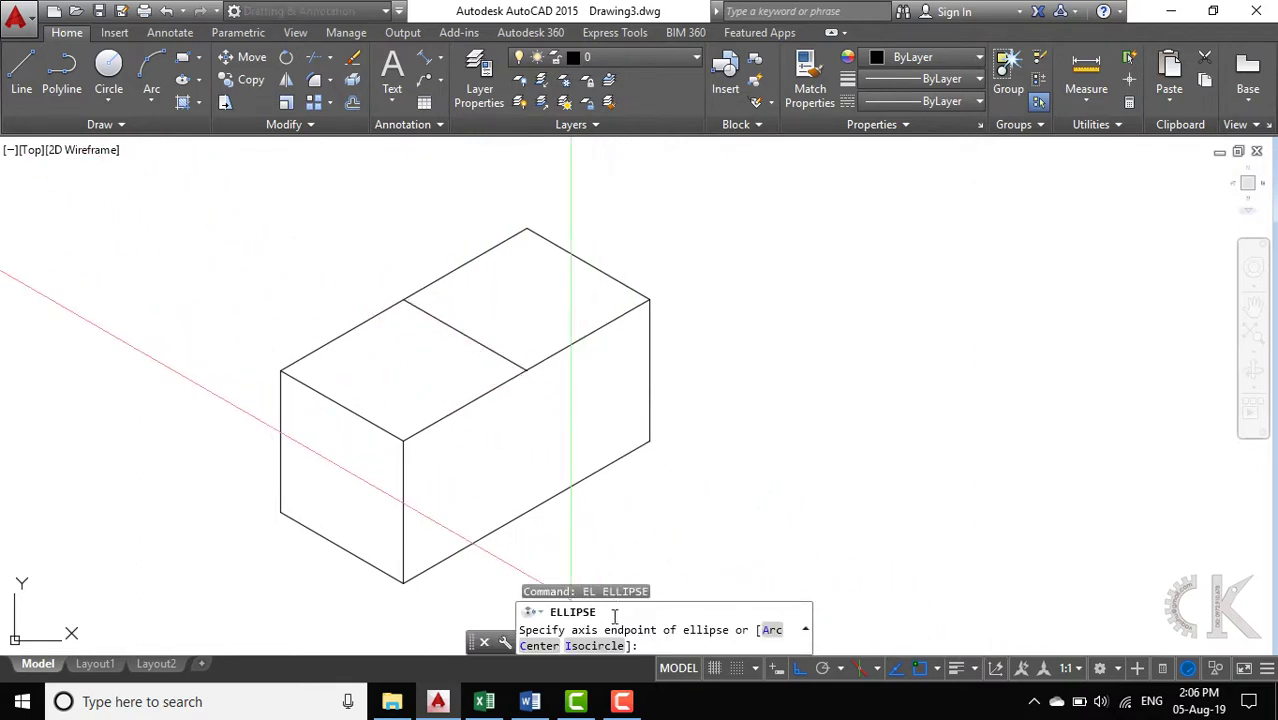
left_click(590, 645)
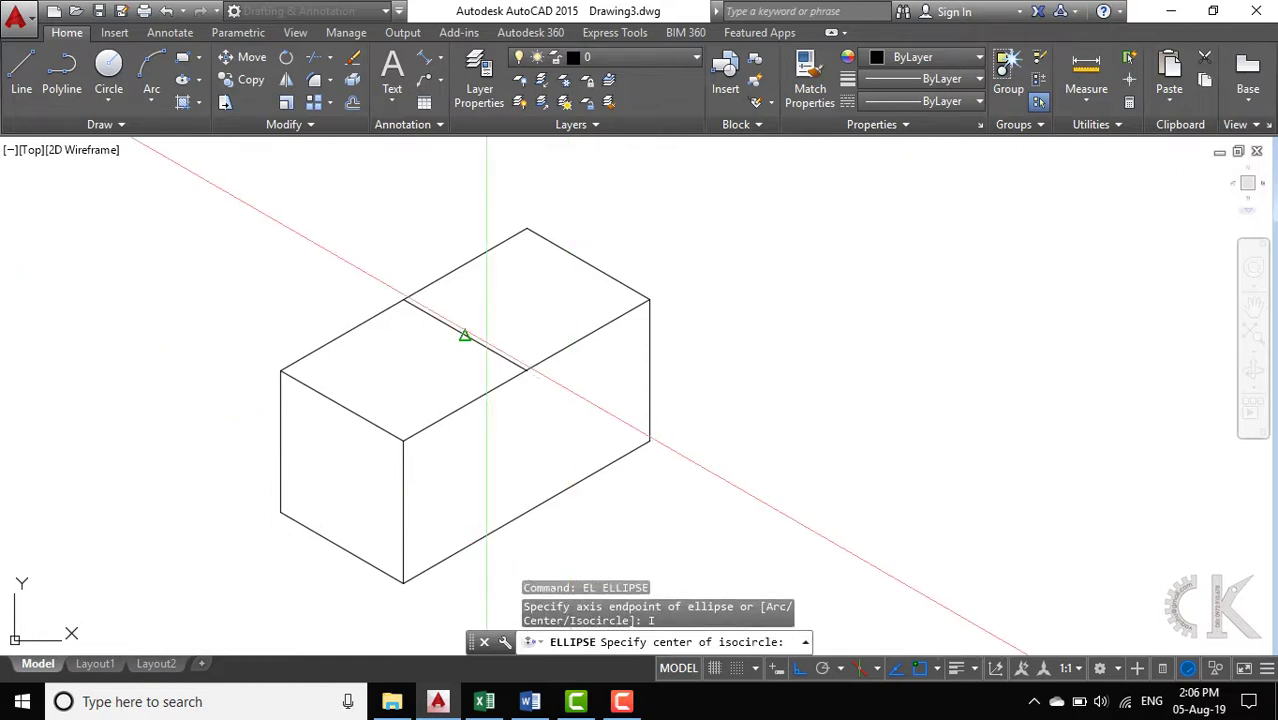
left_click(465, 335)
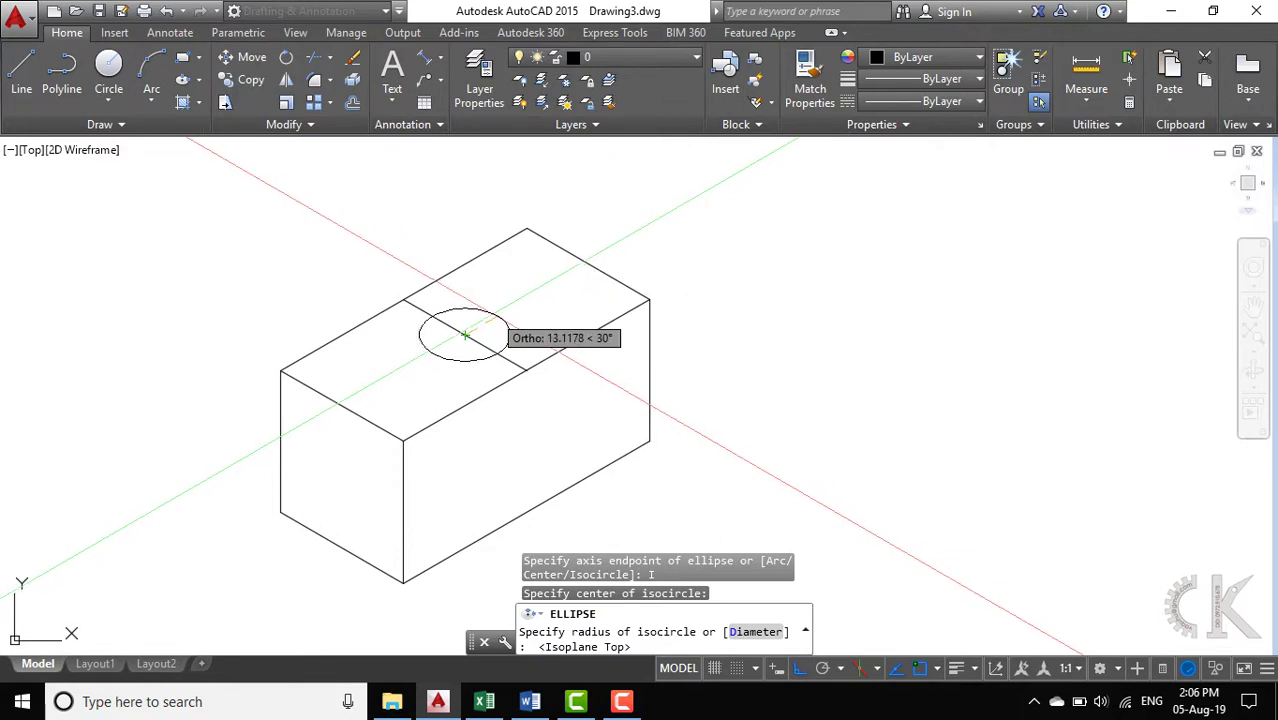
type("15")
key("Return")
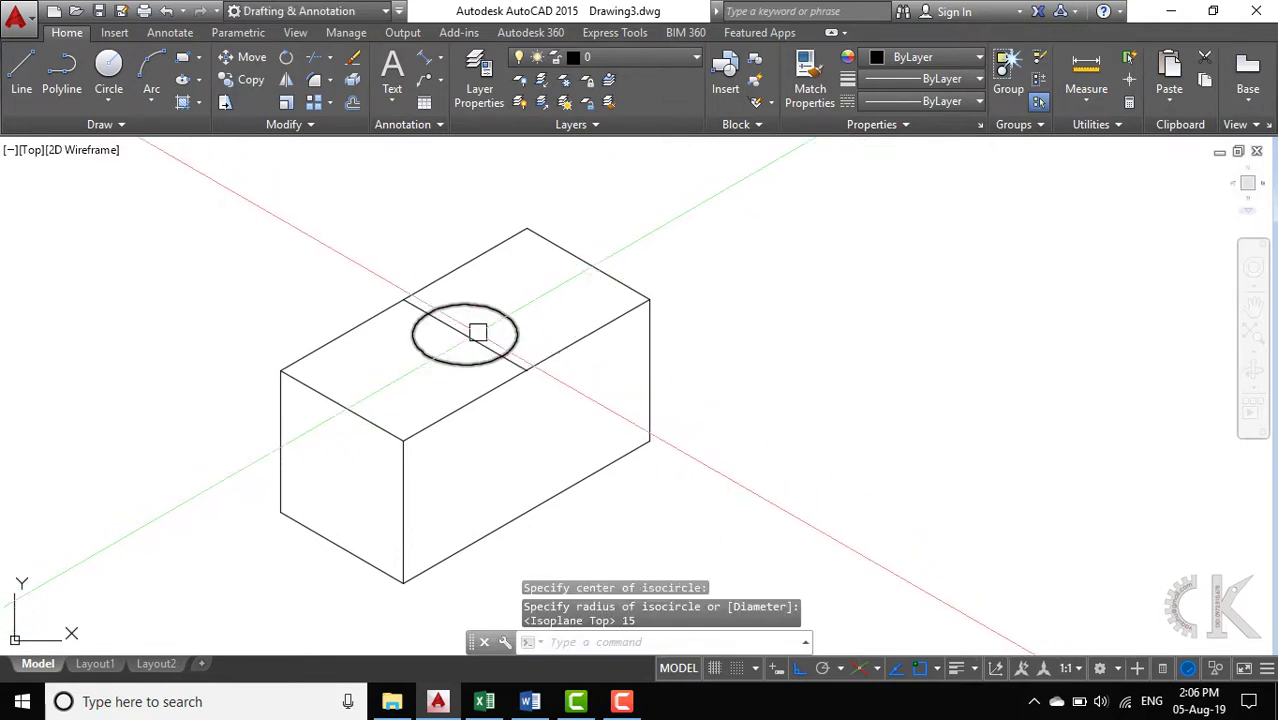
left_click(470, 338)
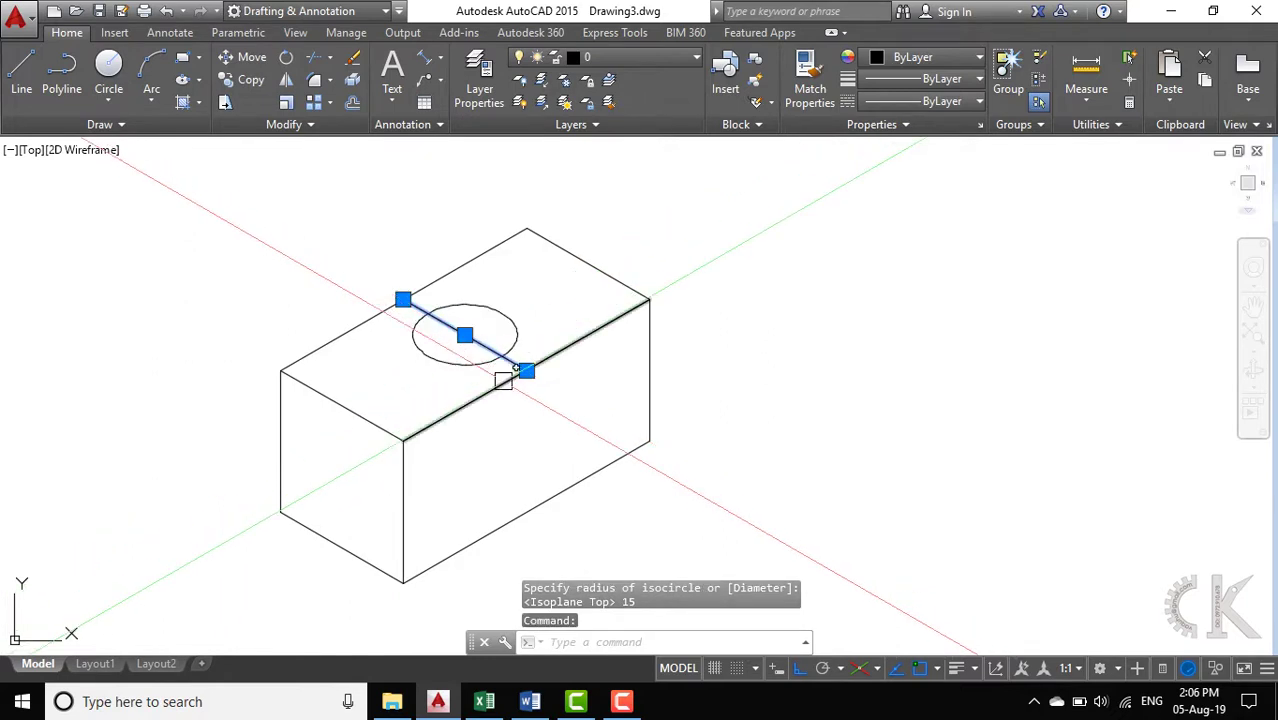
Step: Erase the line across the top face
key("Delete")
scroll(497, 328, "up", 1)
scroll(499, 335, "up", 2)
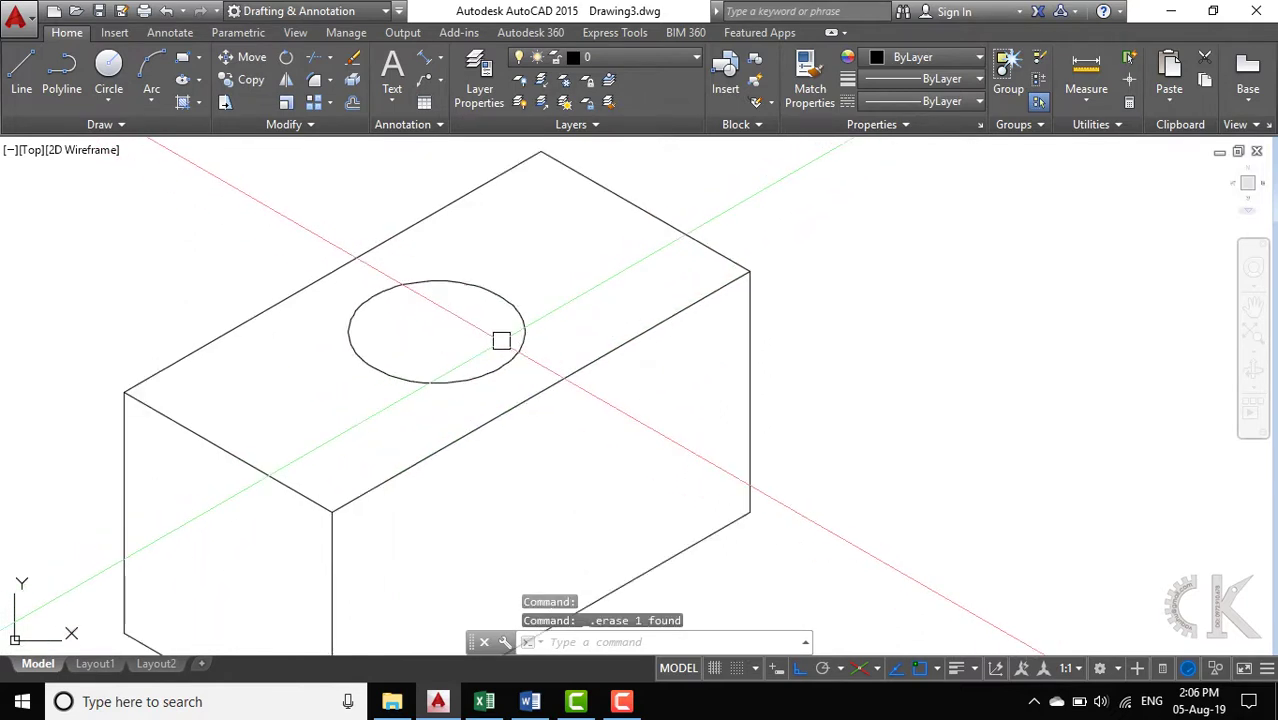
scroll(505, 305, "up", 1)
scroll(515, 290, "up", 1)
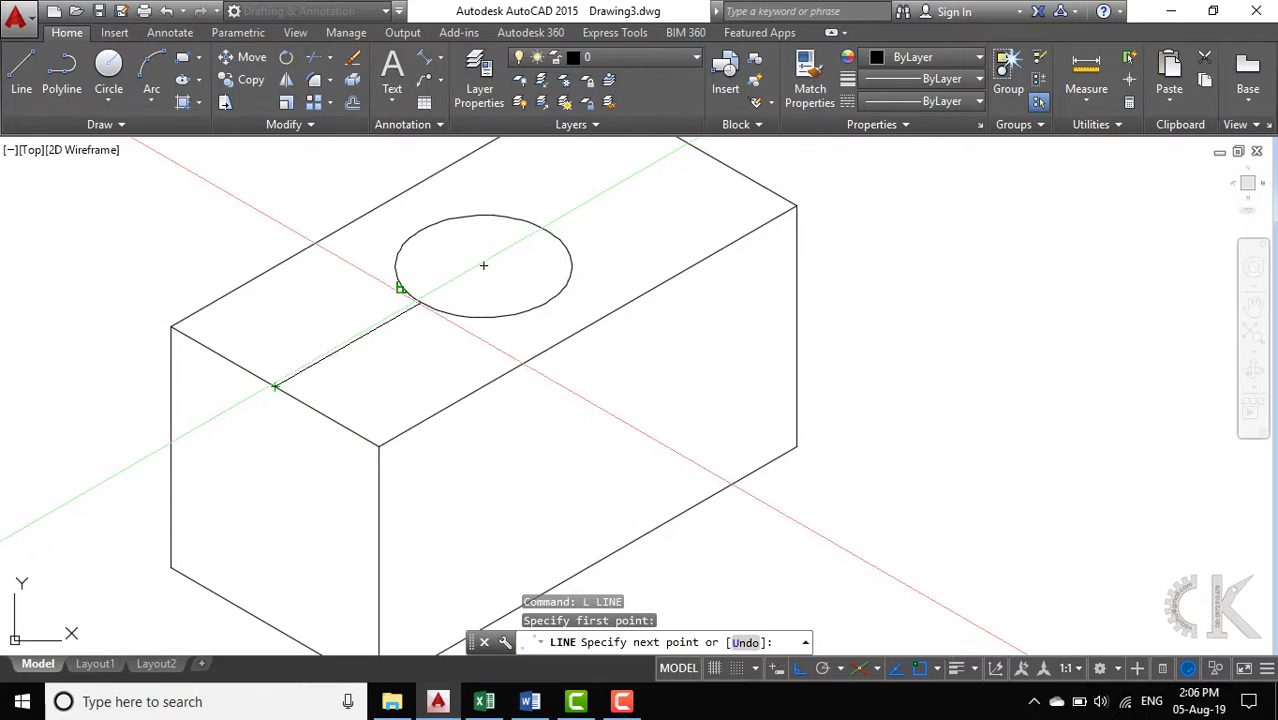
Step: Draw the cut line from the hole centre to the right top edge, then down the right face
left_click(483, 265)
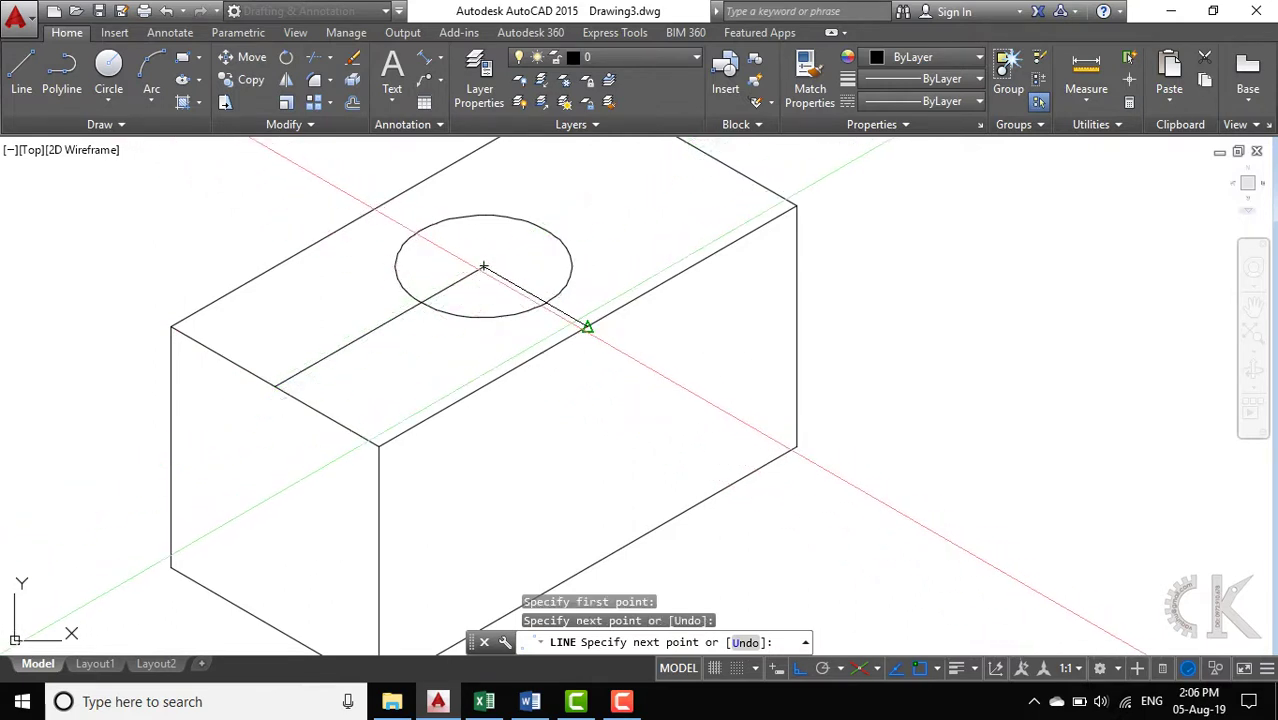
left_click(587, 327)
middle_click_drag(620, 395, 613, 342)
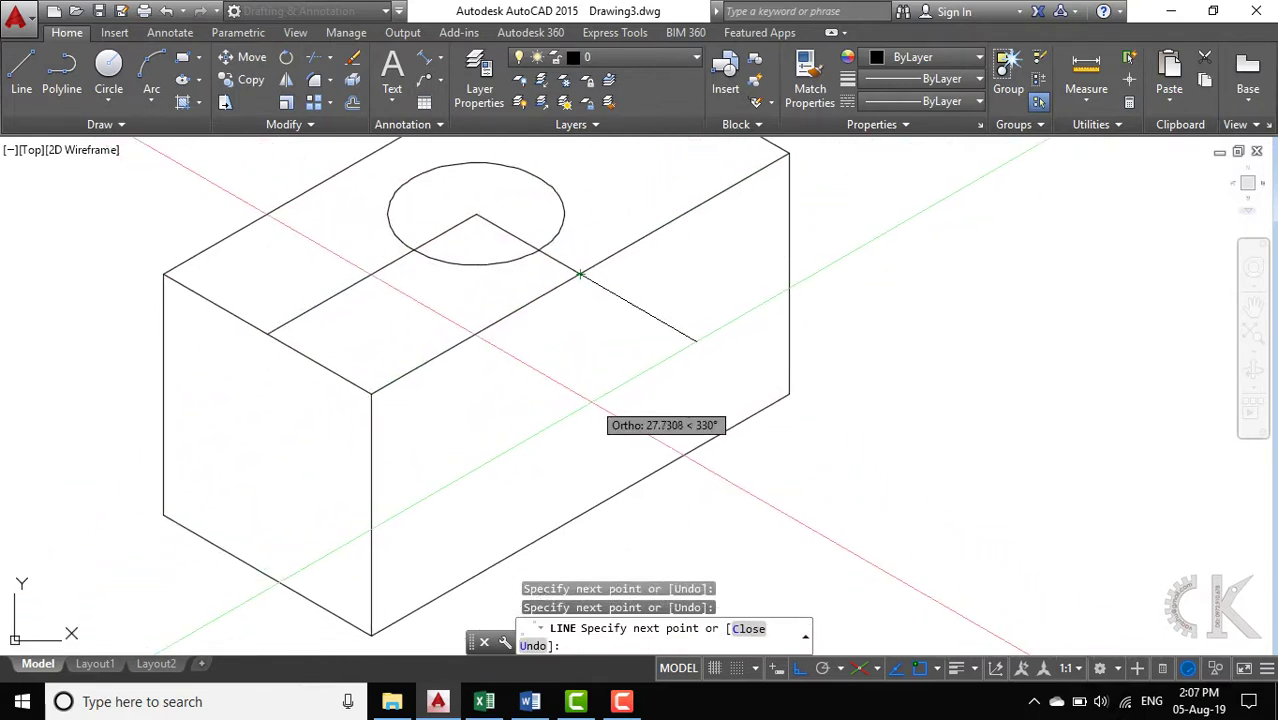
key("F5")
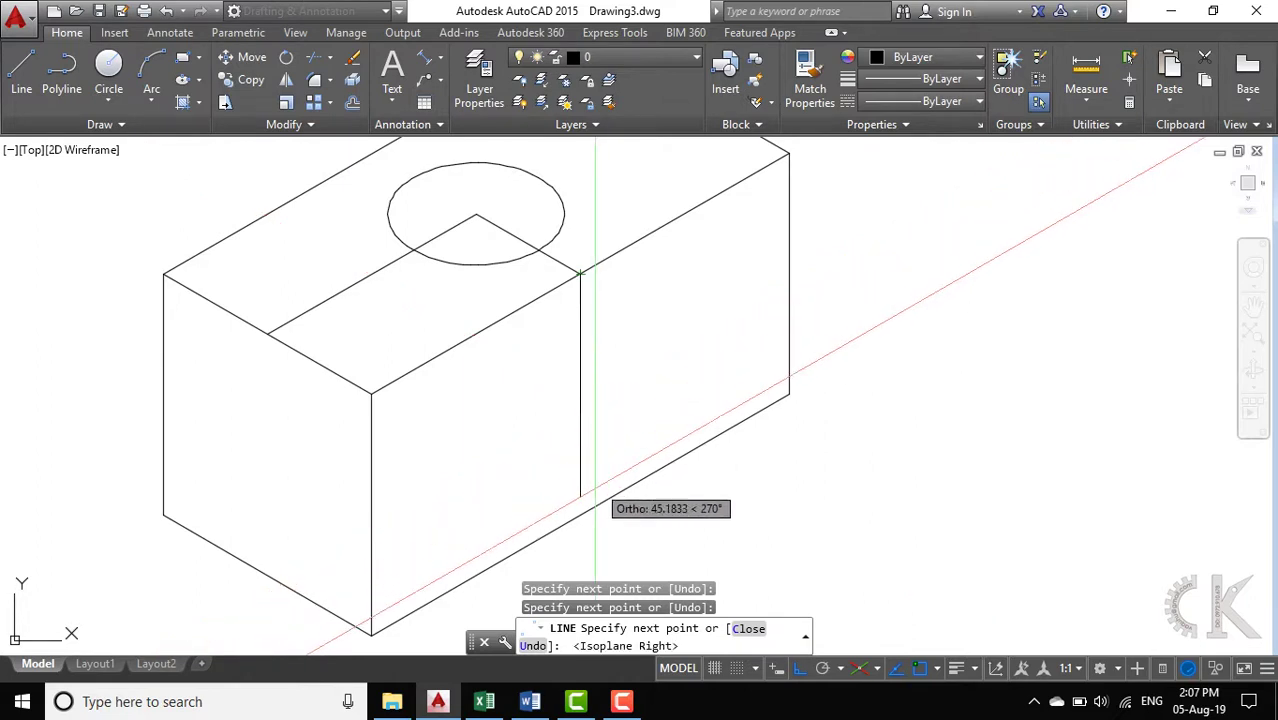
left_click(580, 515)
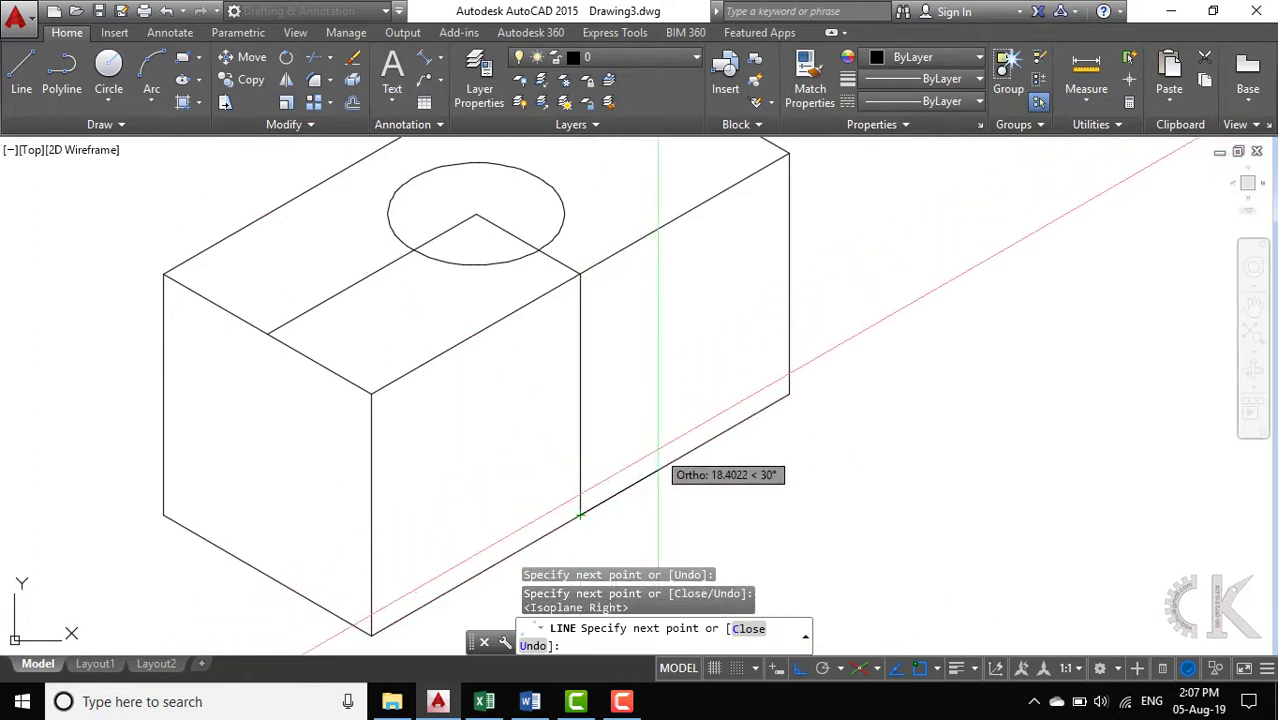
key("Return")
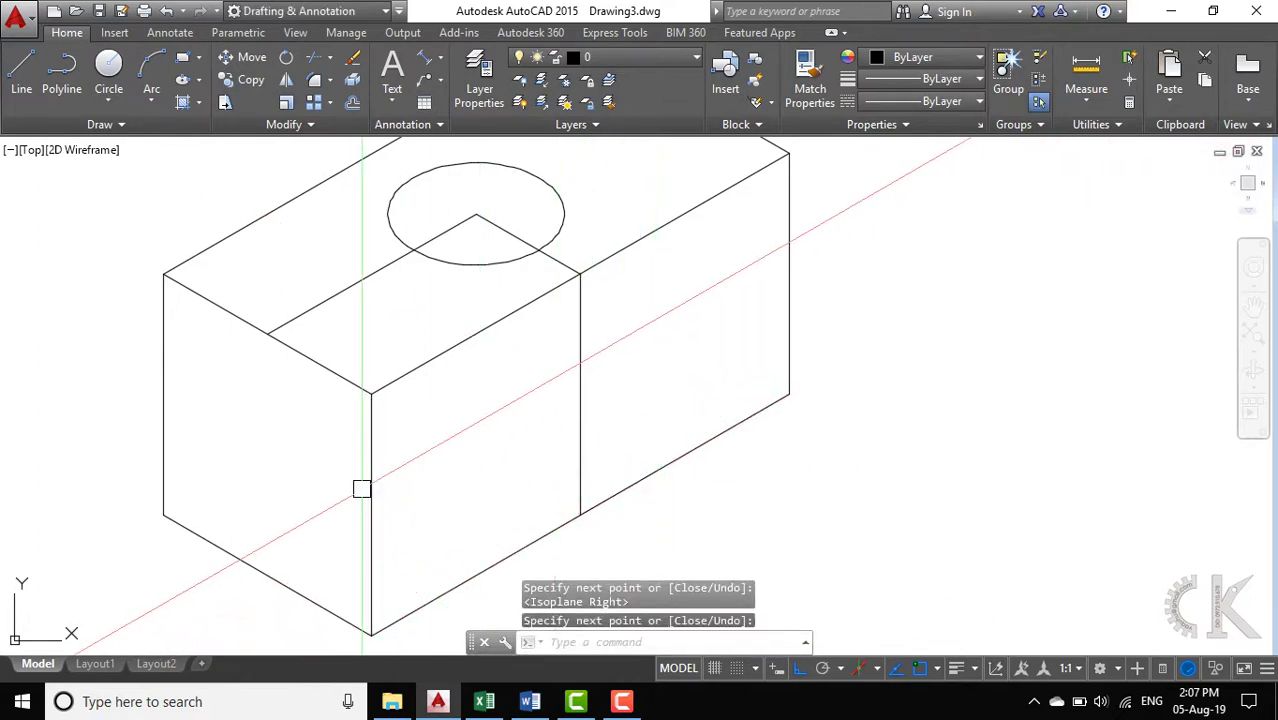
type("l")
key("Return")
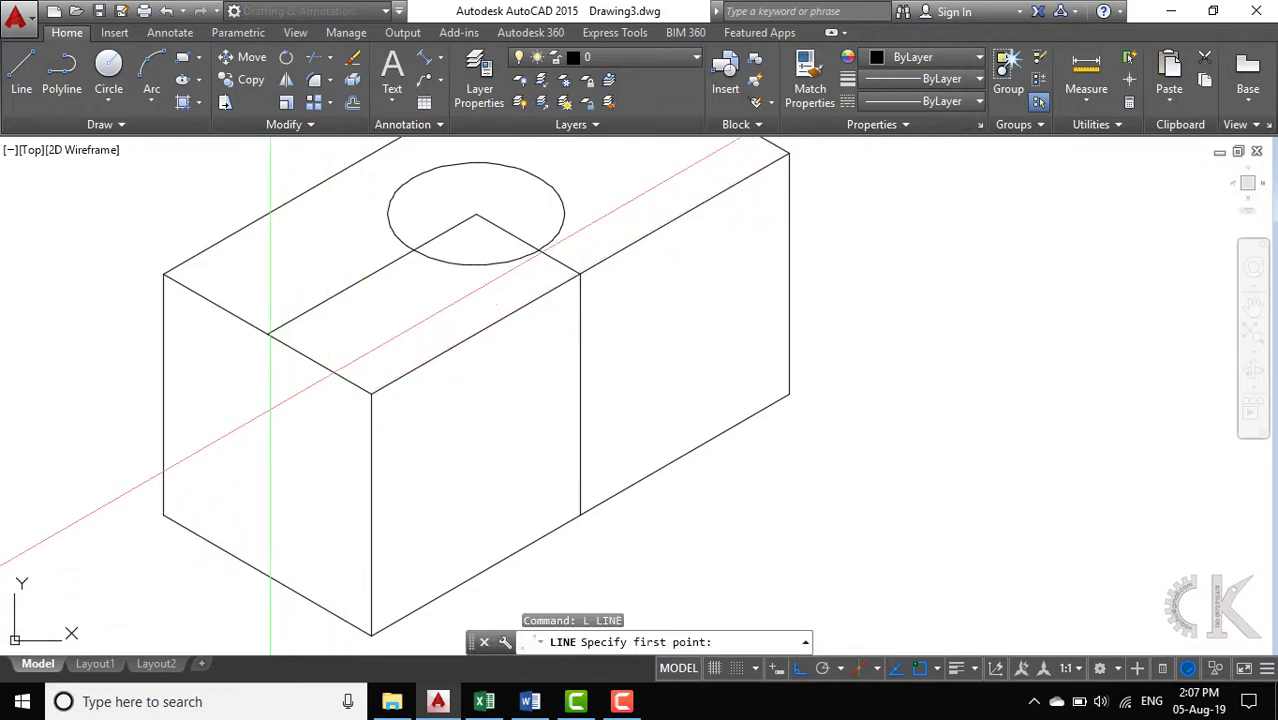
Step: Draw the cut line down the left face and trim away the front corner edges
key("F5")
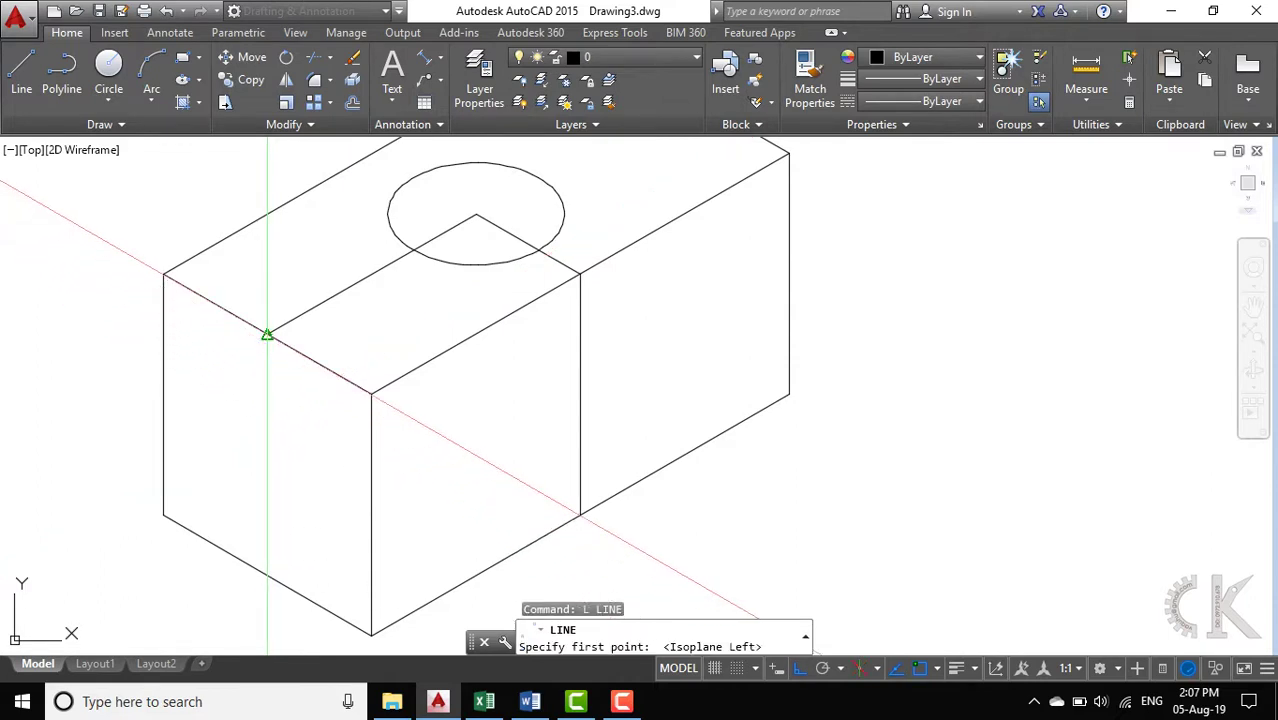
left_click(267, 334)
left_click(267, 576)
type("tr")
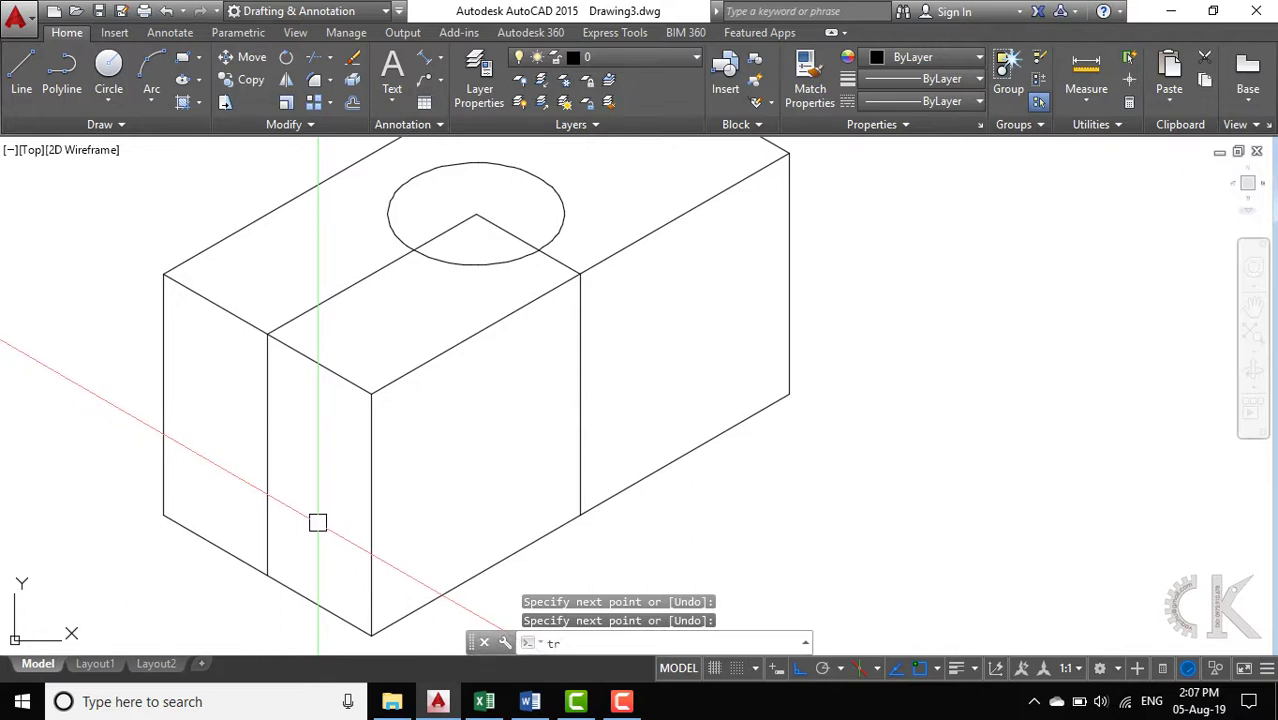
key("Return")
key("Return")
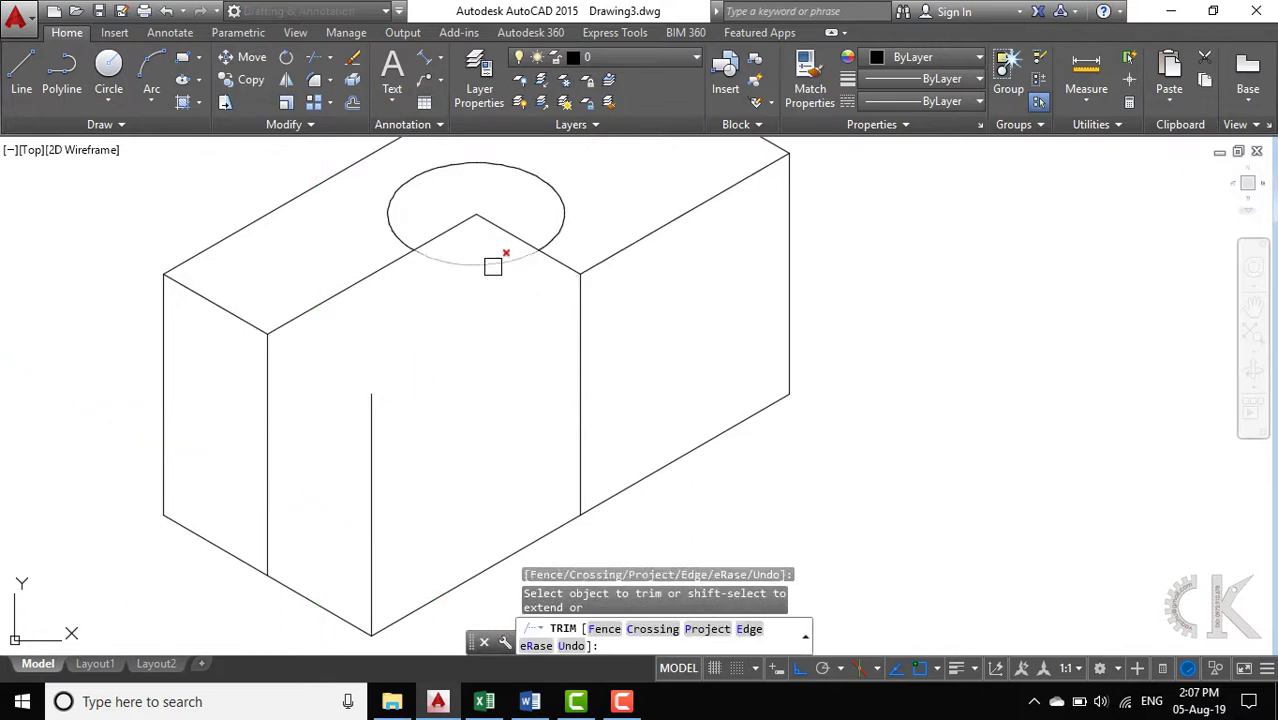
middle_click_drag(479, 427, 473, 357)
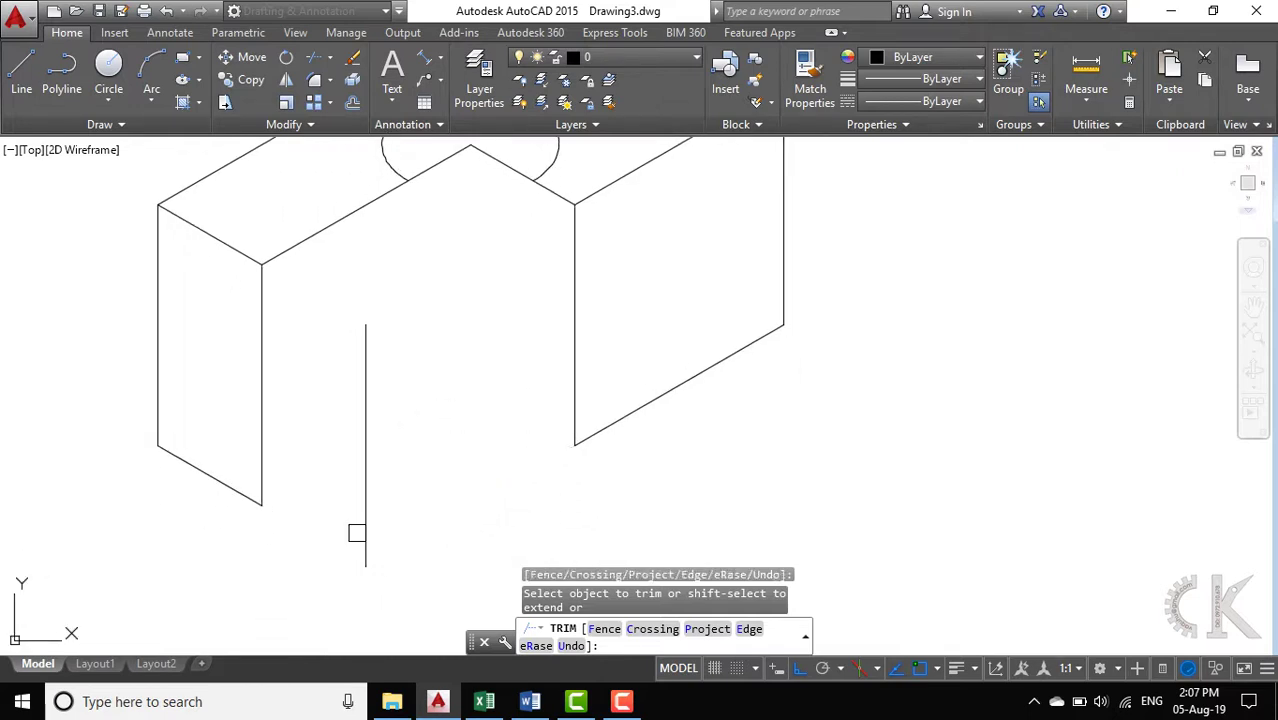
key("Escape")
left_click(363, 477)
Step: Delete the leftover vertical line and copy the cut lines and hole arc down to the base corner
key("Delete")
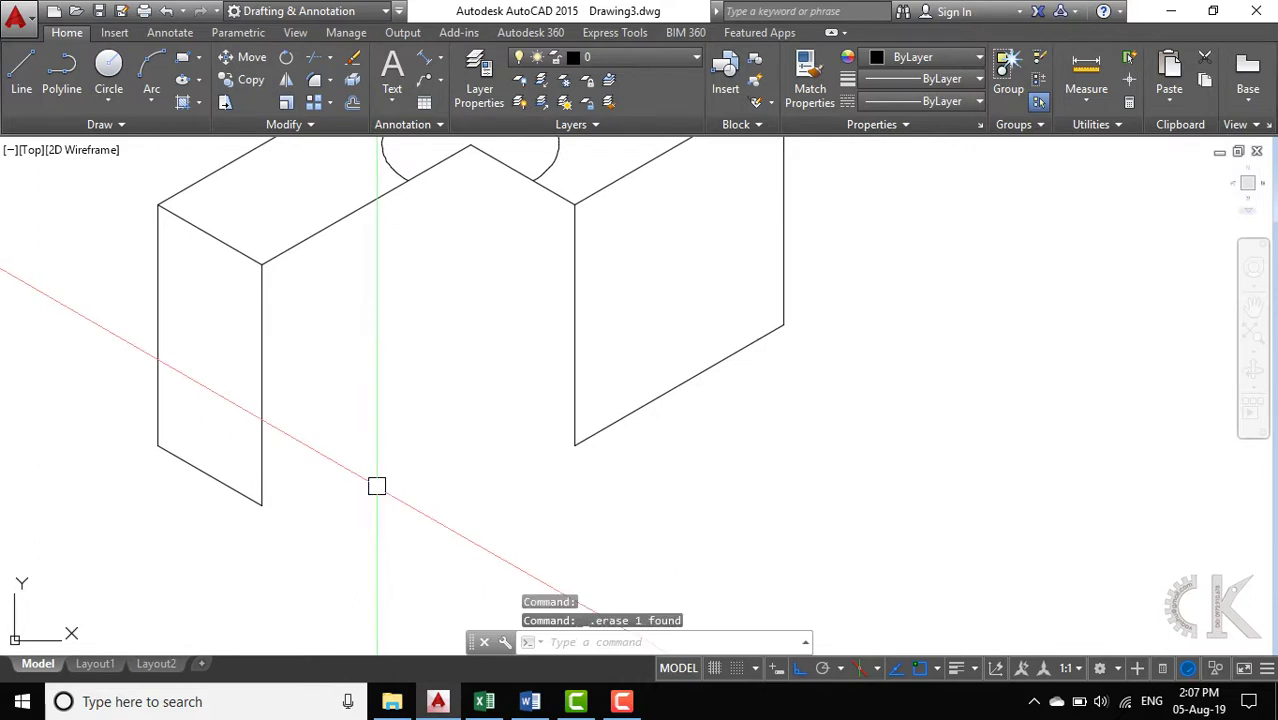
middle_click_drag(394, 413, 382, 448)
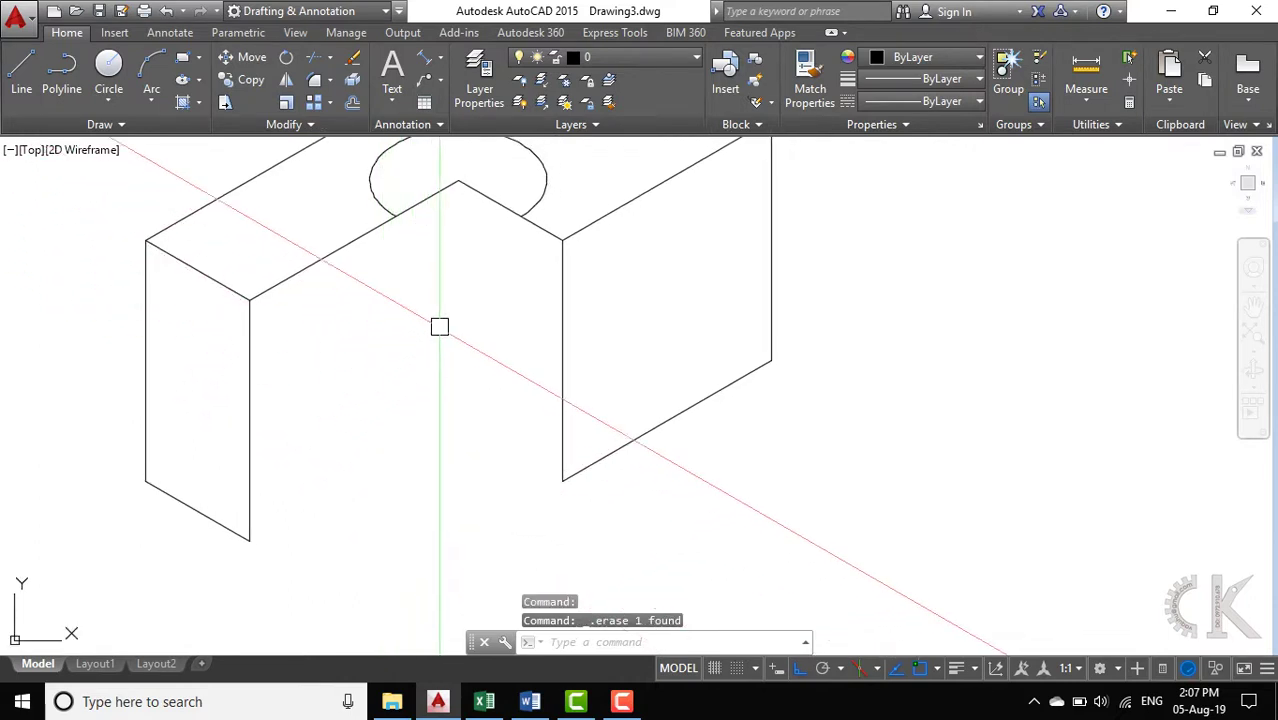
left_click(467, 189)
left_click(433, 196)
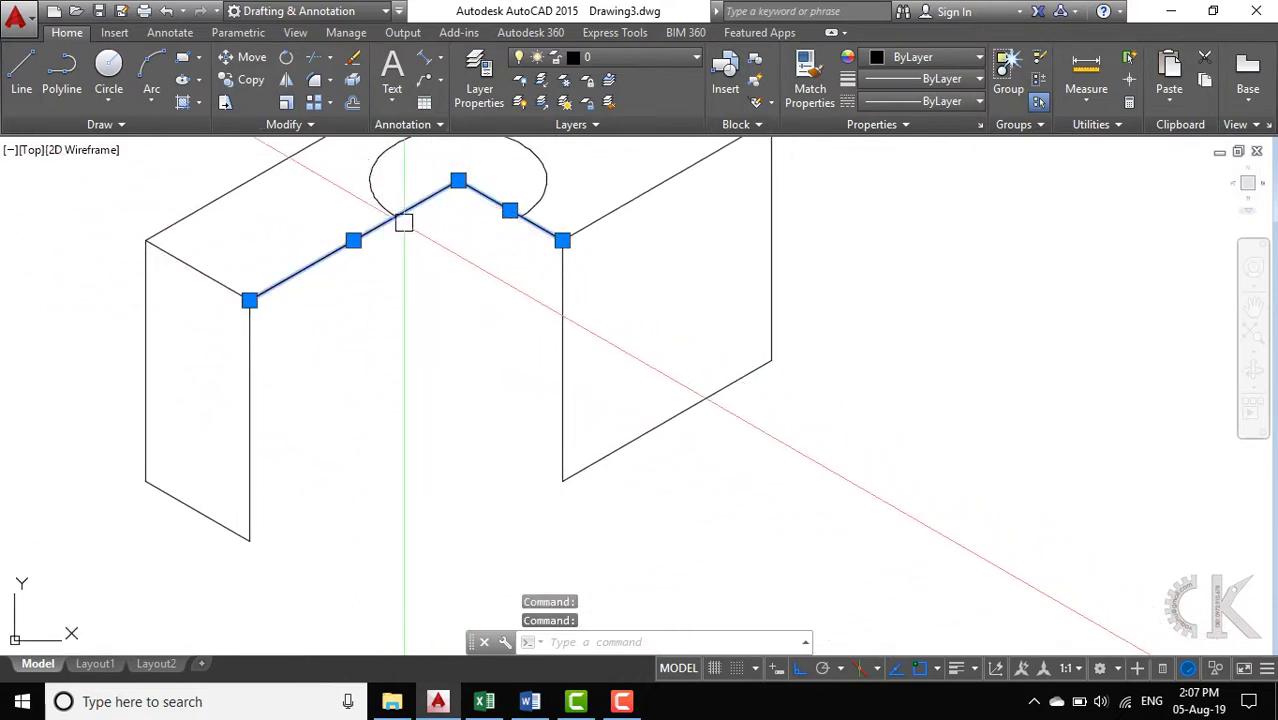
left_click(378, 190)
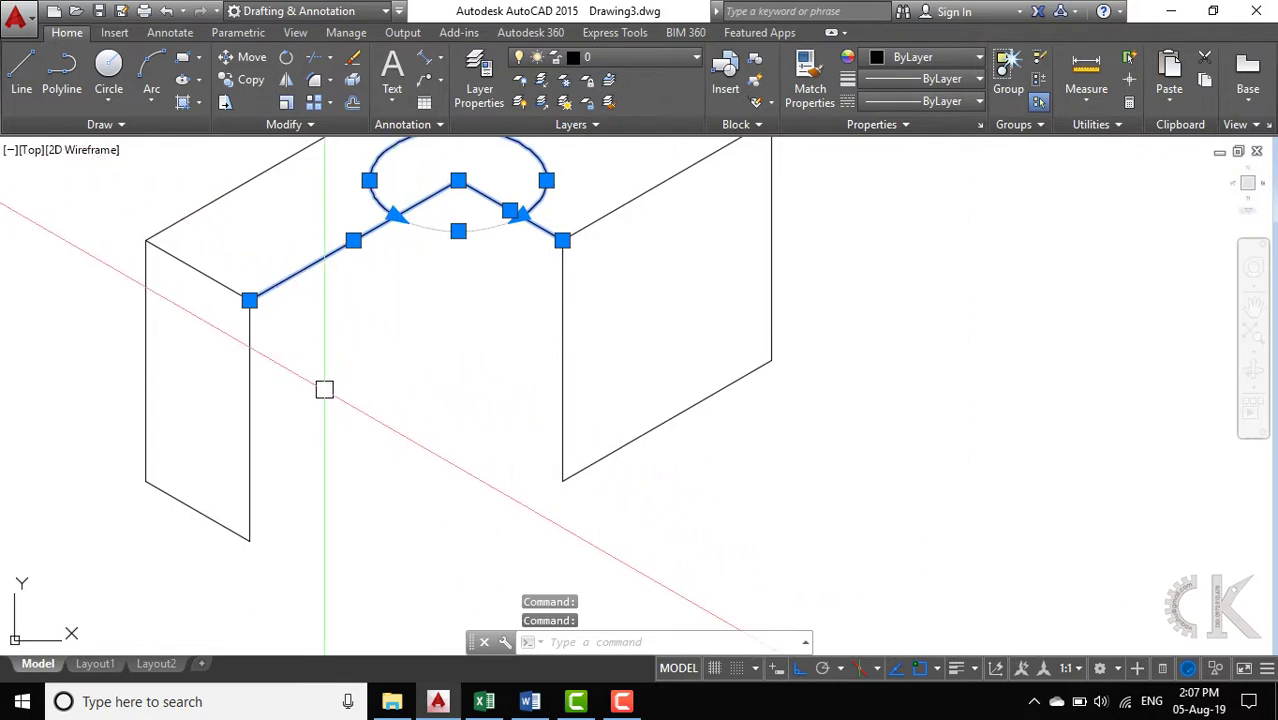
type("co")
key("Return")
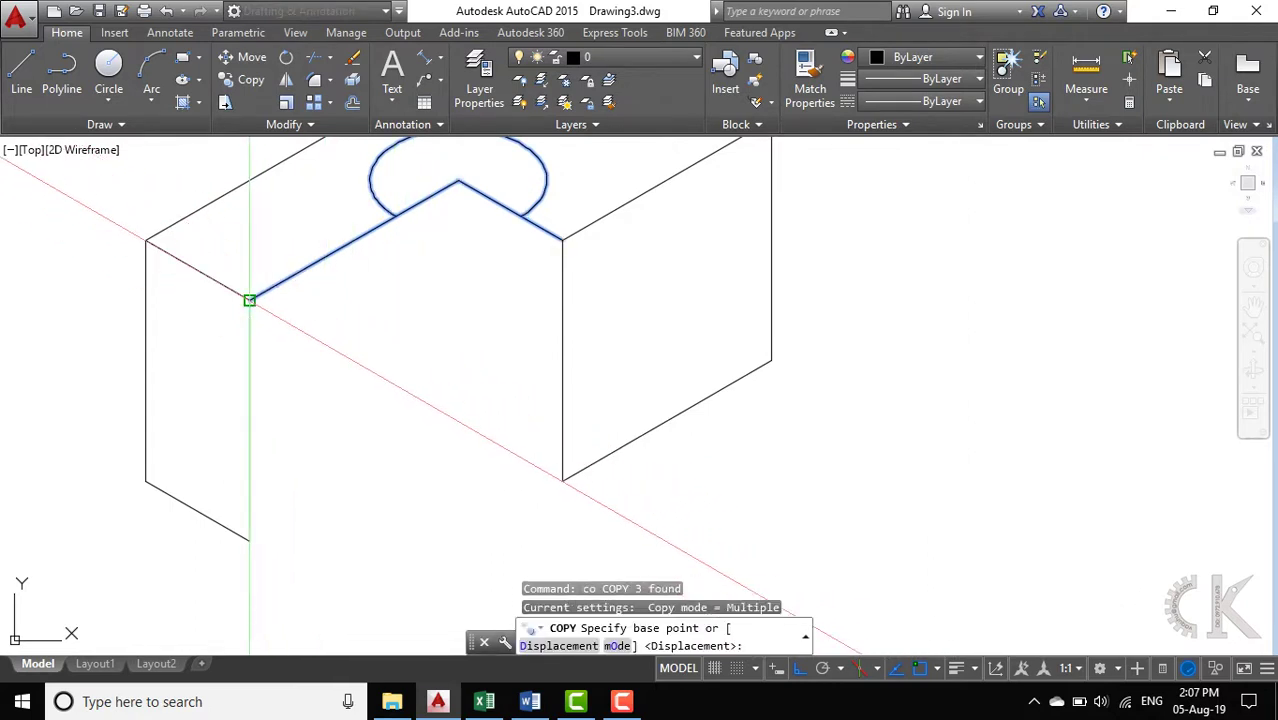
left_click(249, 300)
left_click(250, 540)
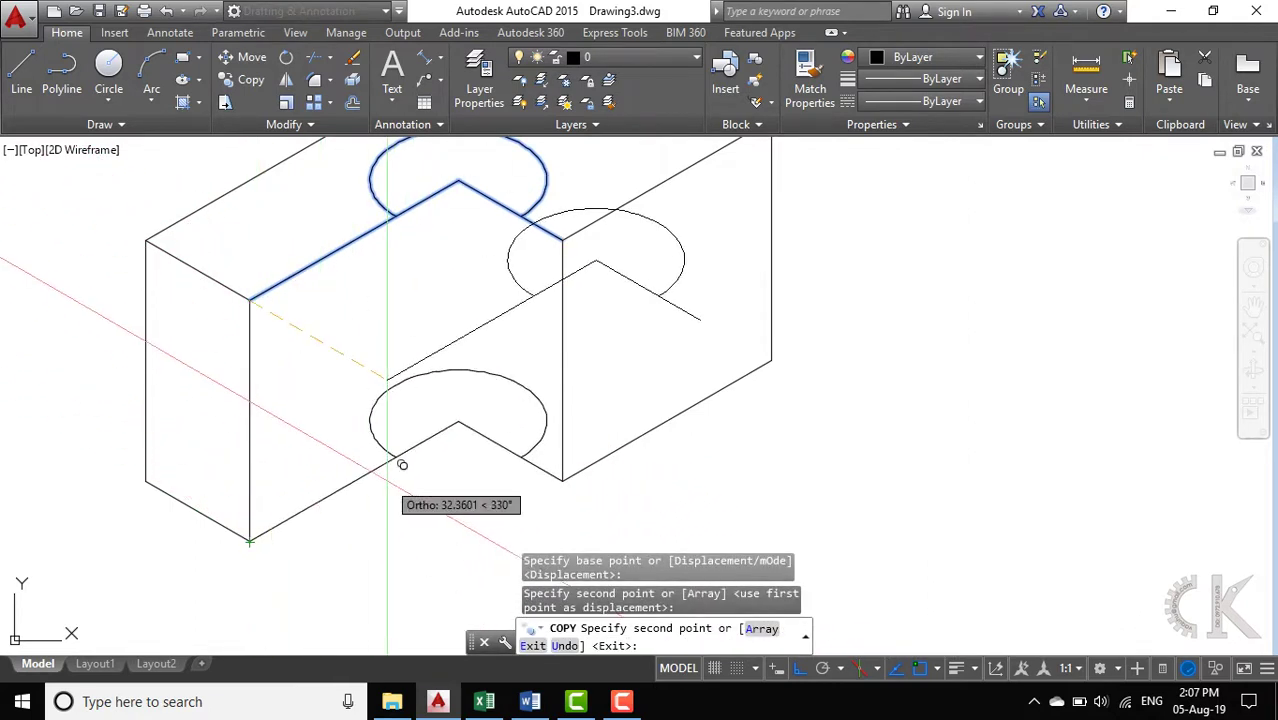
key("Escape")
key("Escape")
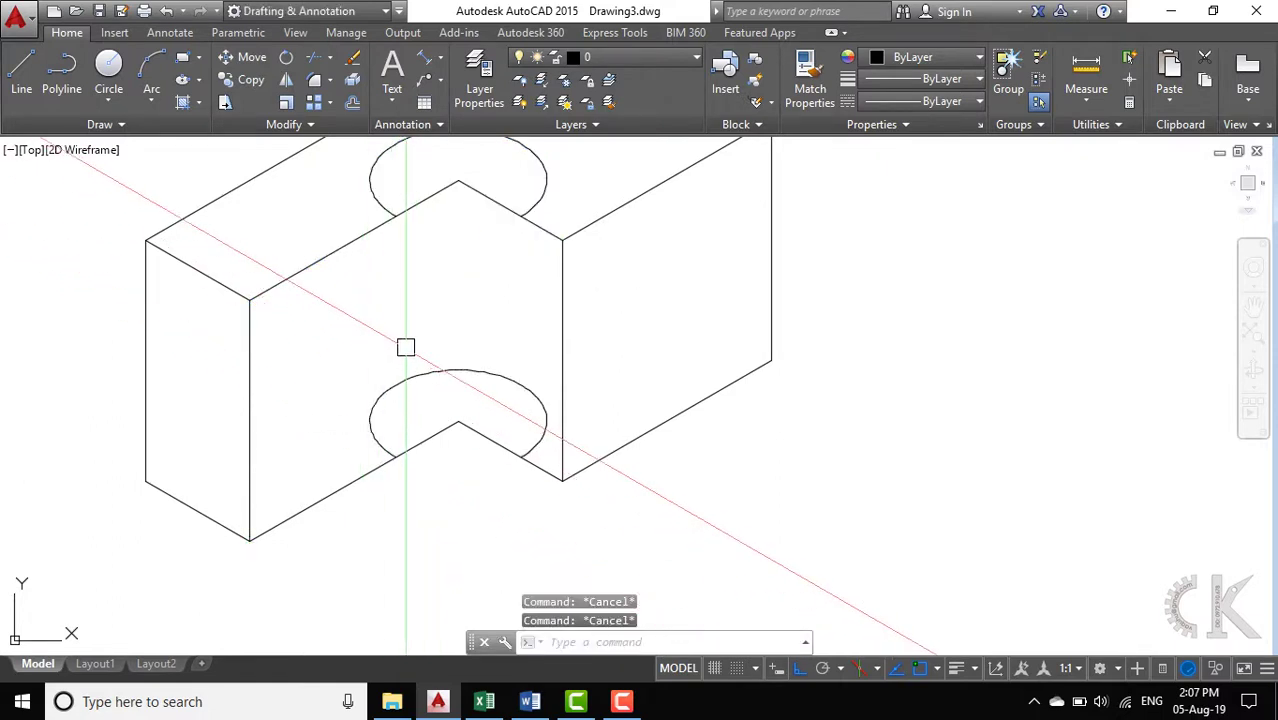
Step: Trim the stray segments inside the upper and lower hole arcs
middle_click_drag(402, 339, 393, 367)
type("tr")
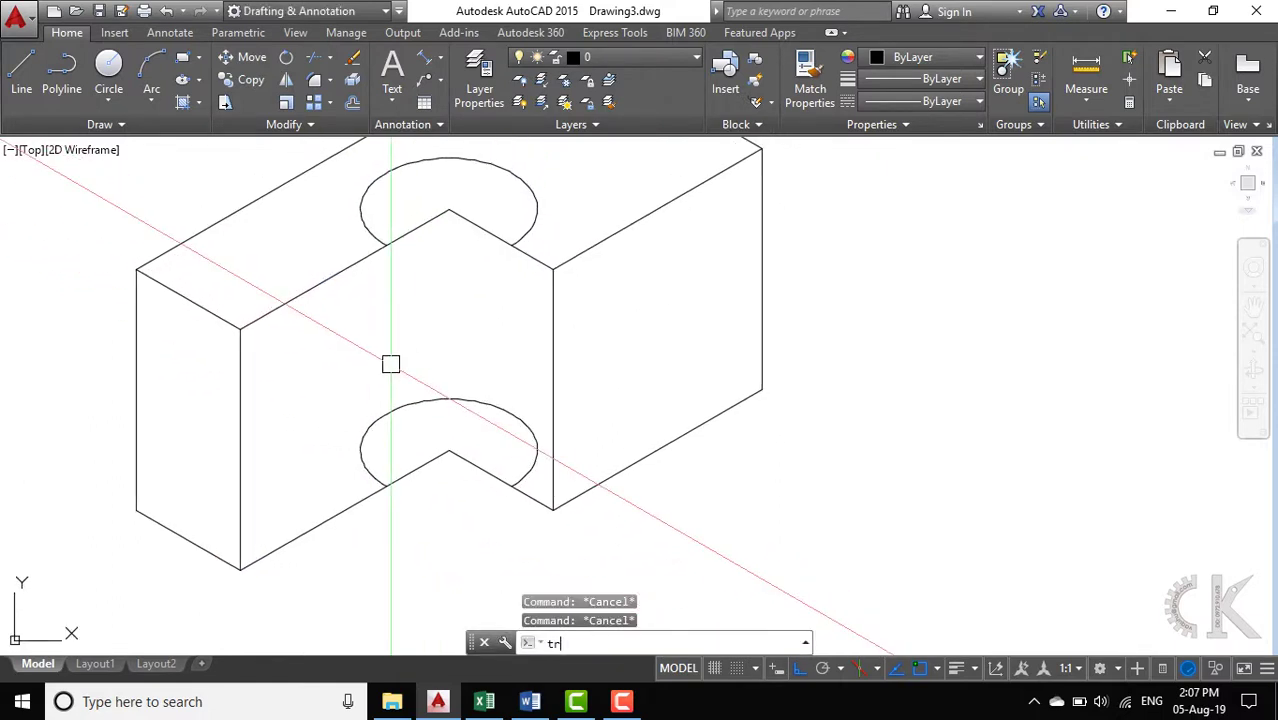
key("Return")
key("Return")
left_click(432, 240)
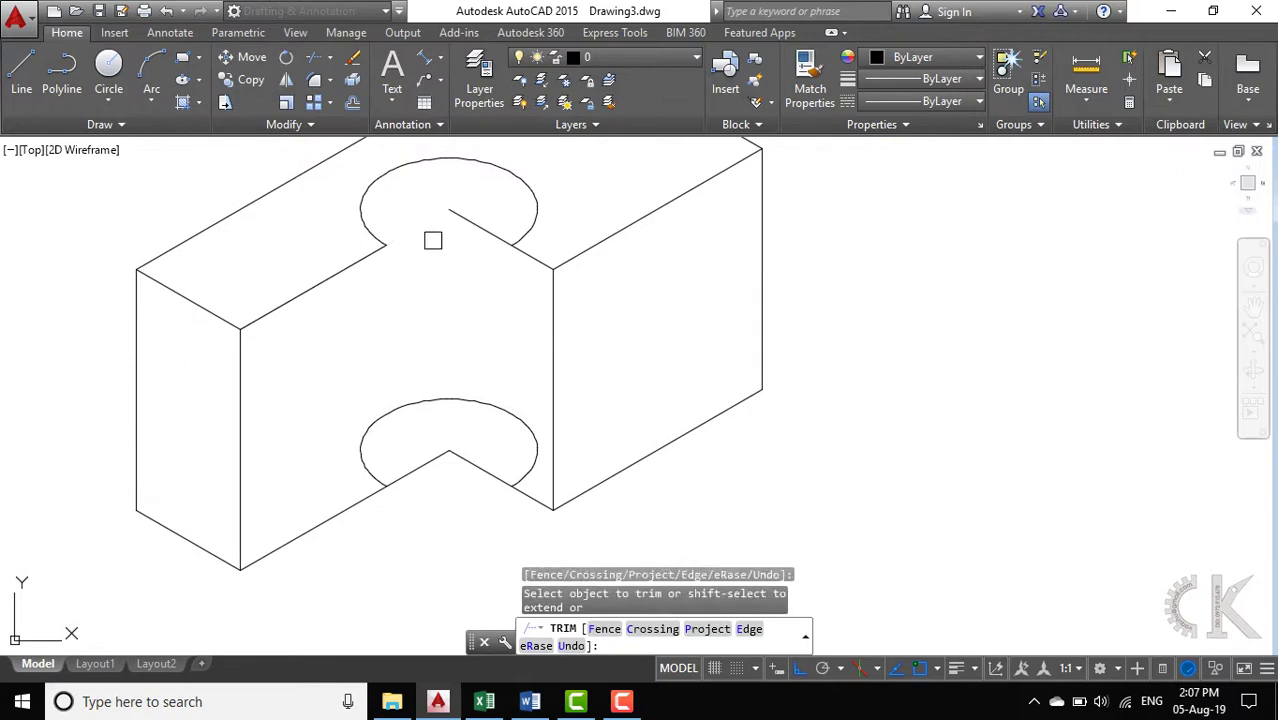
left_click(452, 499)
left_click(458, 462)
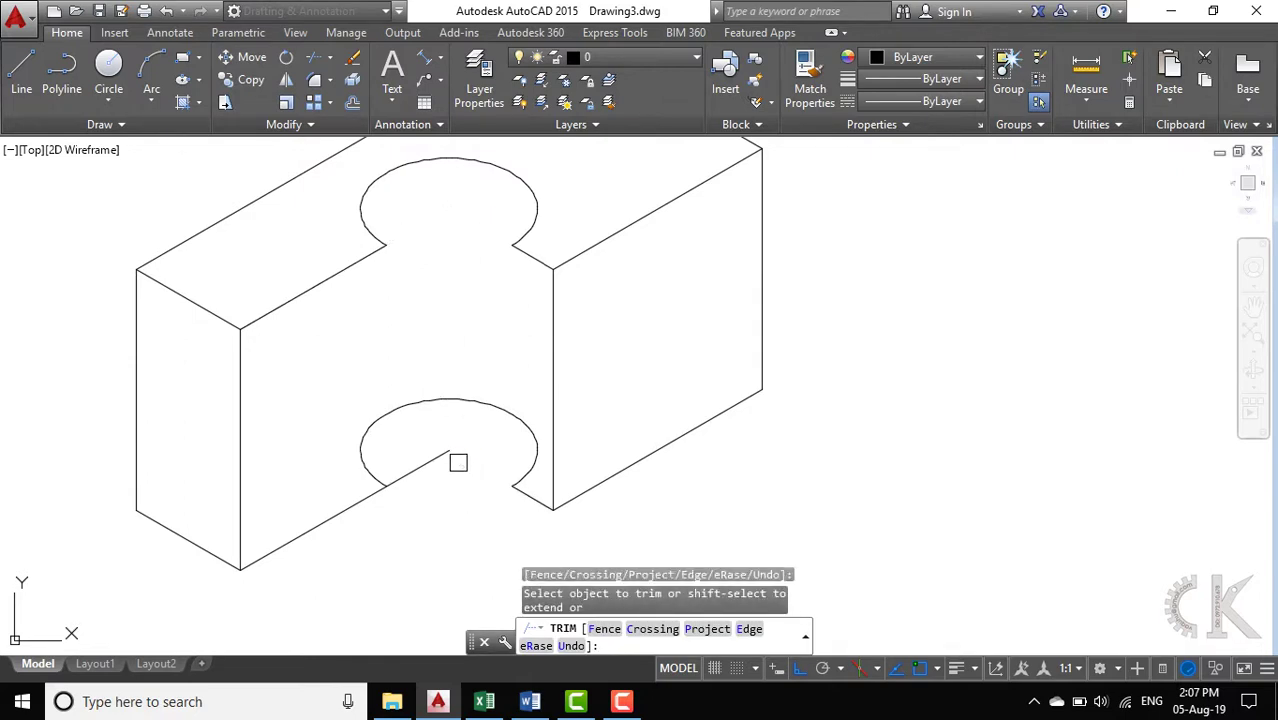
key("Escape")
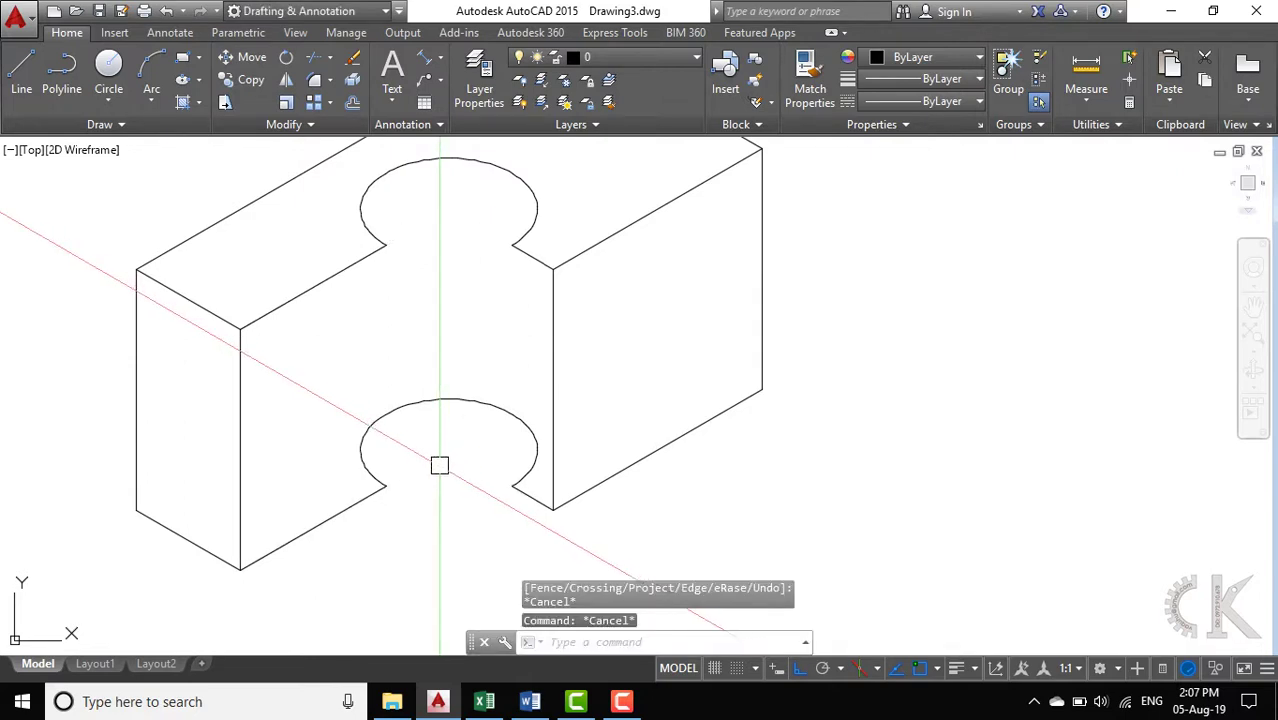
Step: Draw the hole's two vertical side edges between the upper and lower arc ends
type("l")
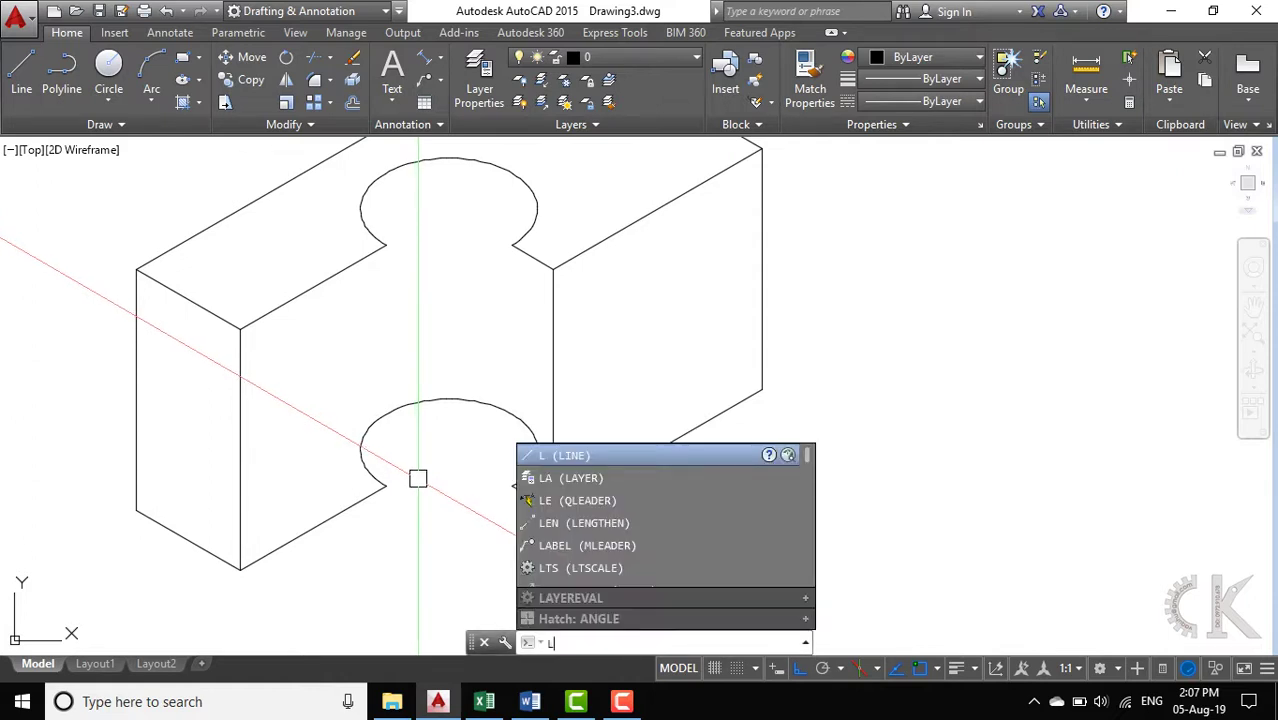
key("Return")
left_click(387, 245)
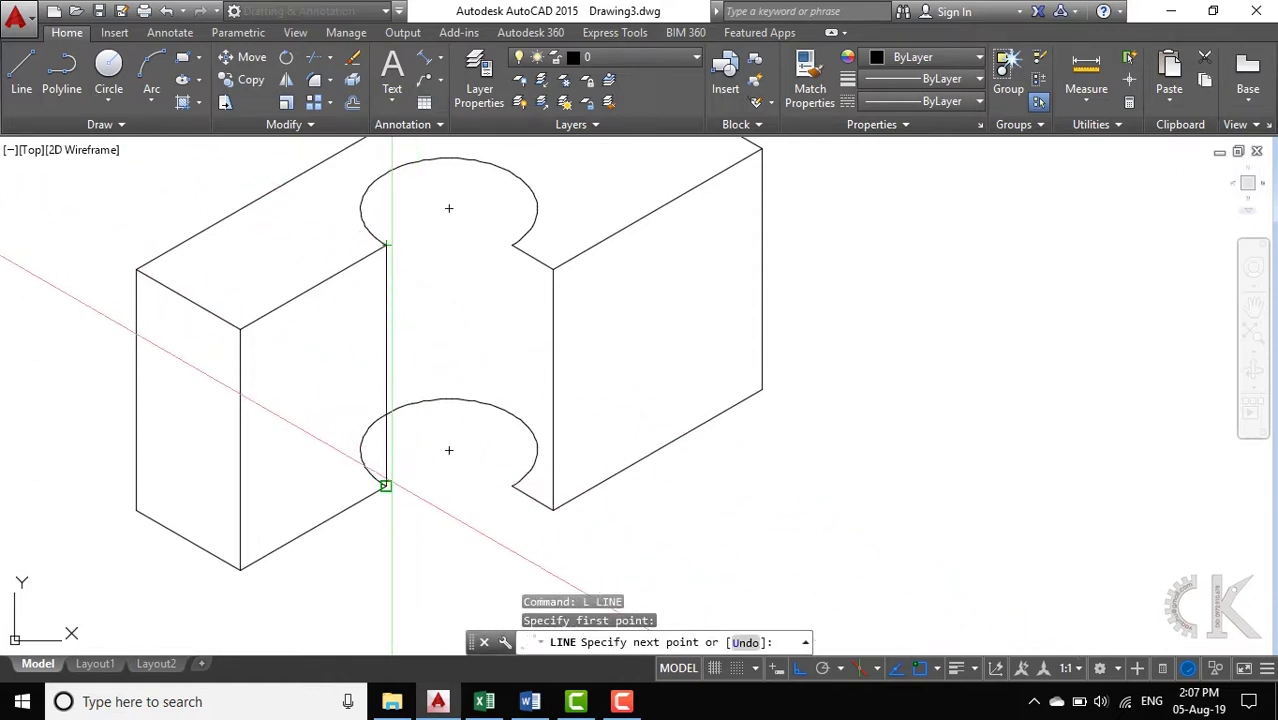
left_click(387, 487)
key("Return")
key("Return")
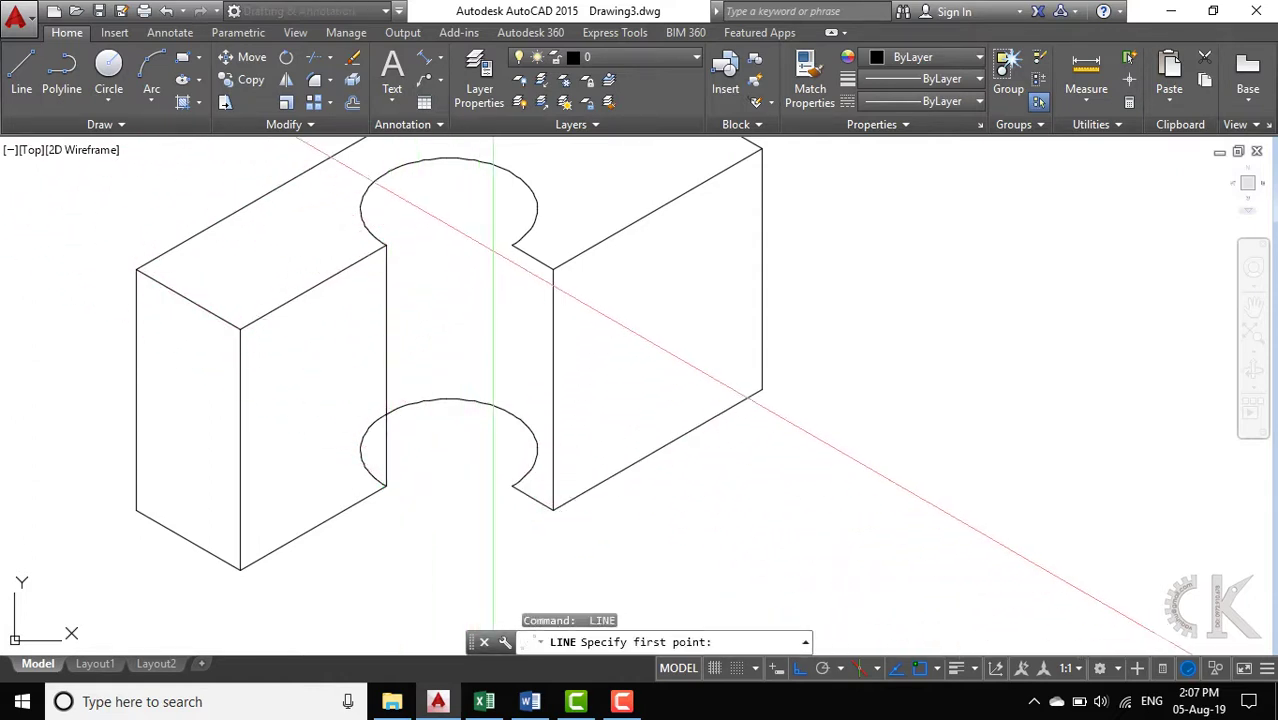
left_click(512, 245)
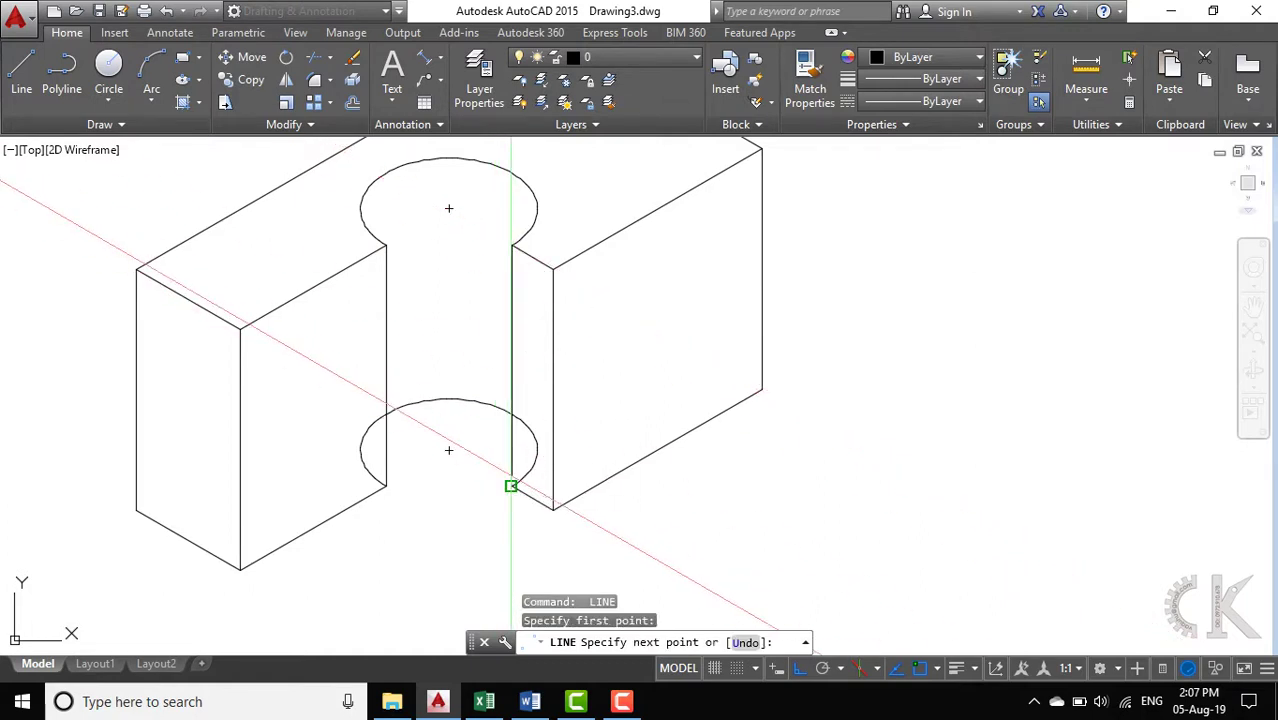
left_click(512, 487)
key("Return")
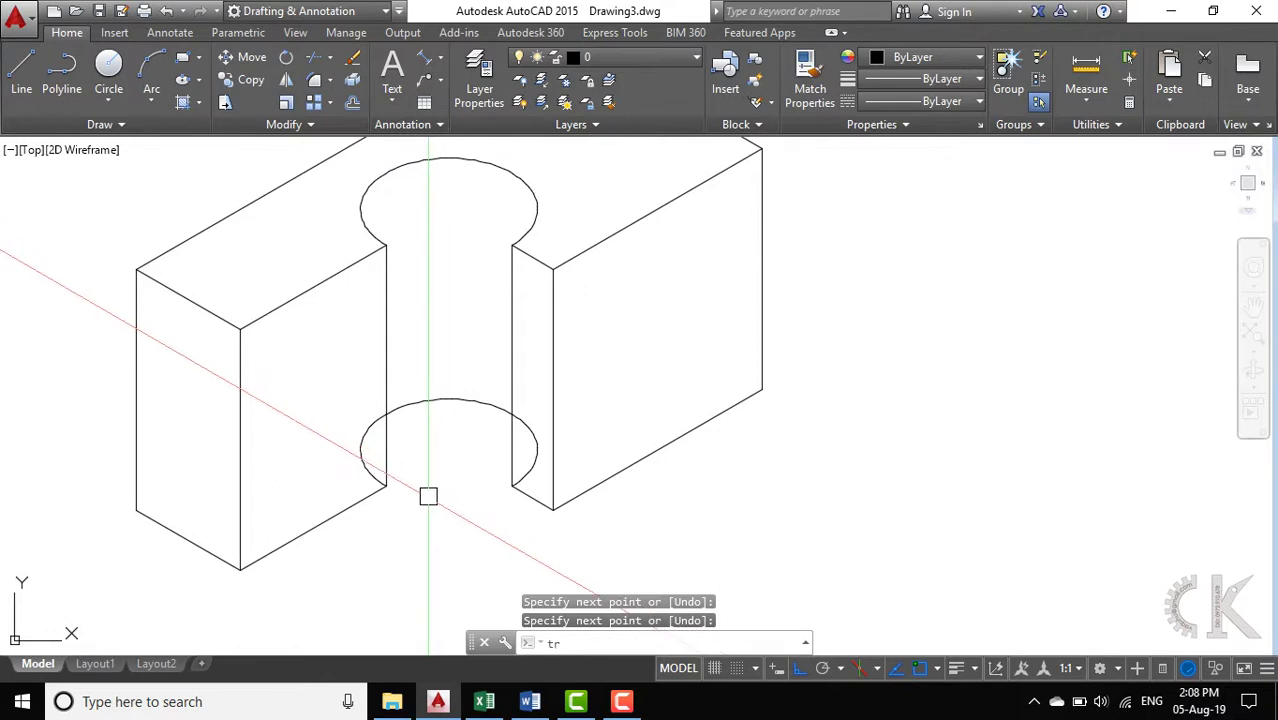
Step: Trim away the hidden left portion of the lower arc
type("tr")
key("Return")
key("Return")
left_click(391, 496)
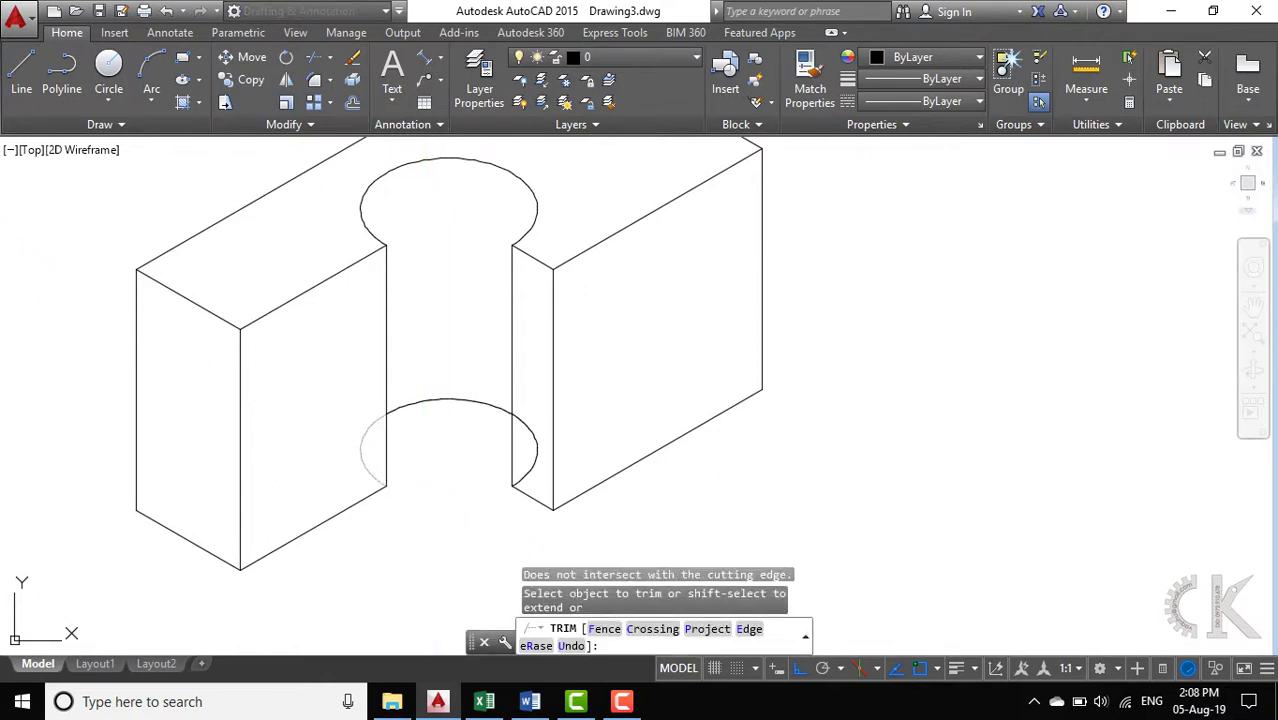
left_click(385, 470)
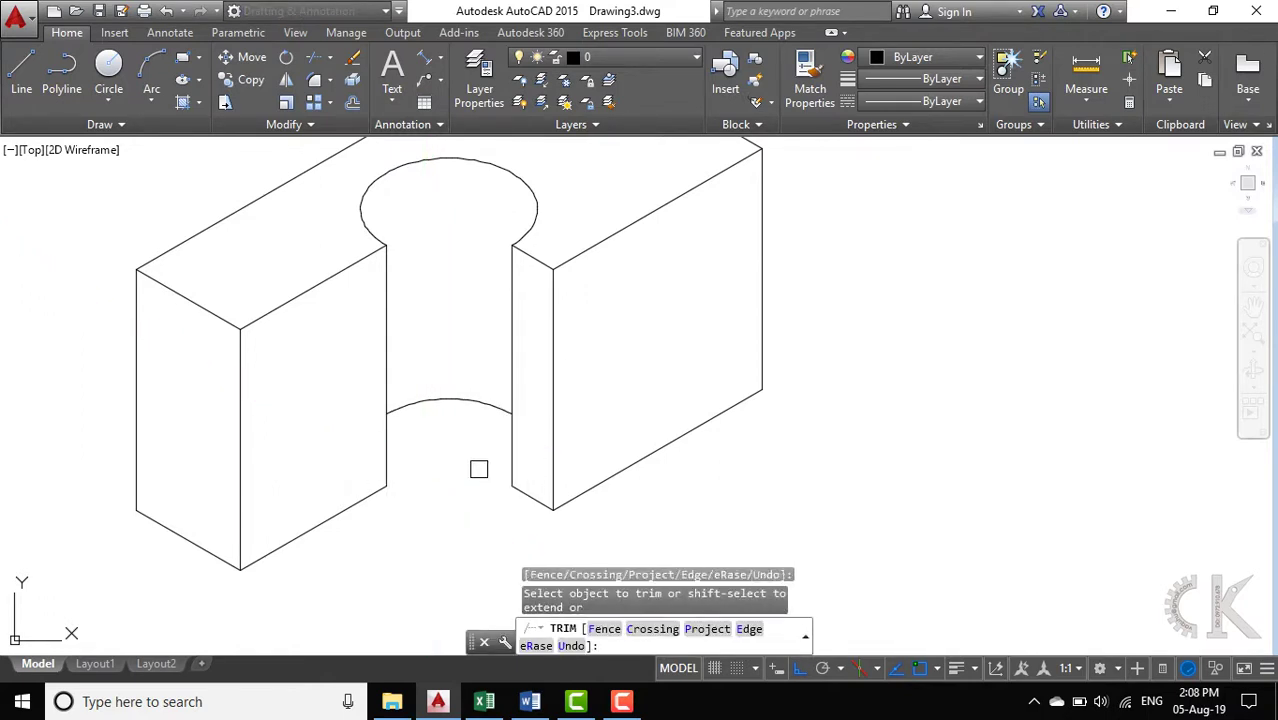
key("Escape")
scroll(465, 410, "down", 1)
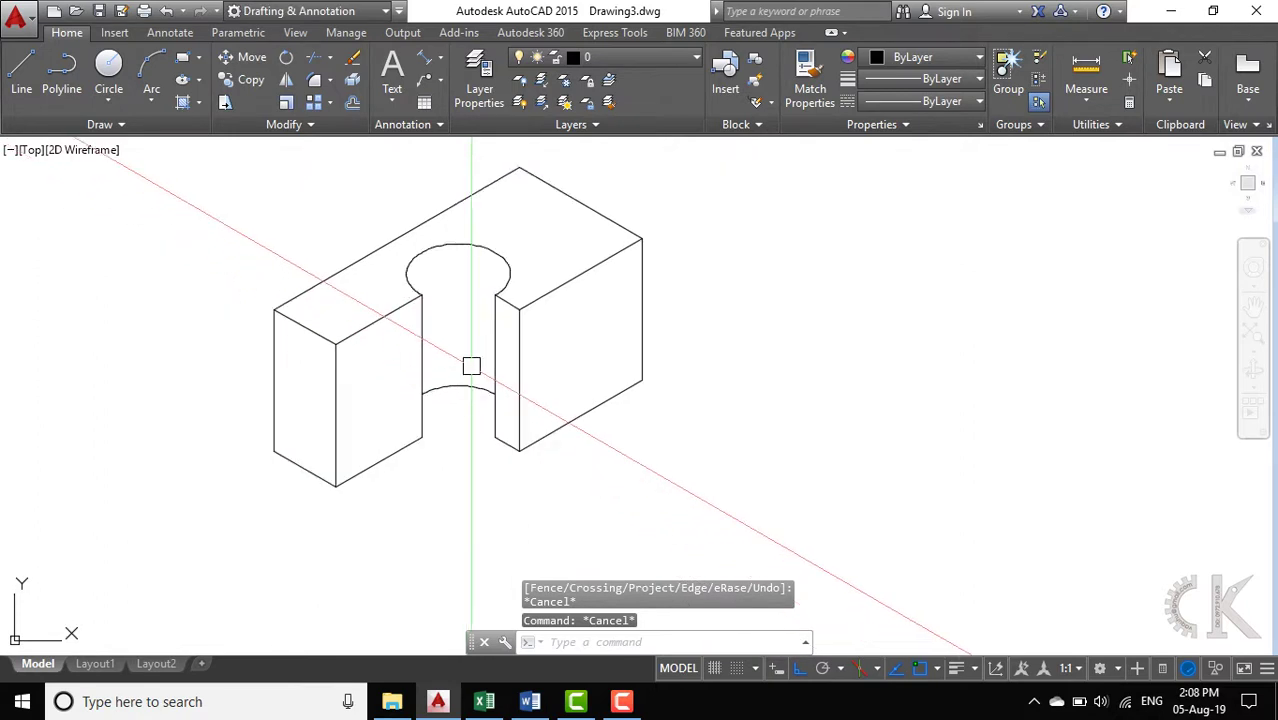
scroll(470, 365, "down", 2)
type("H")
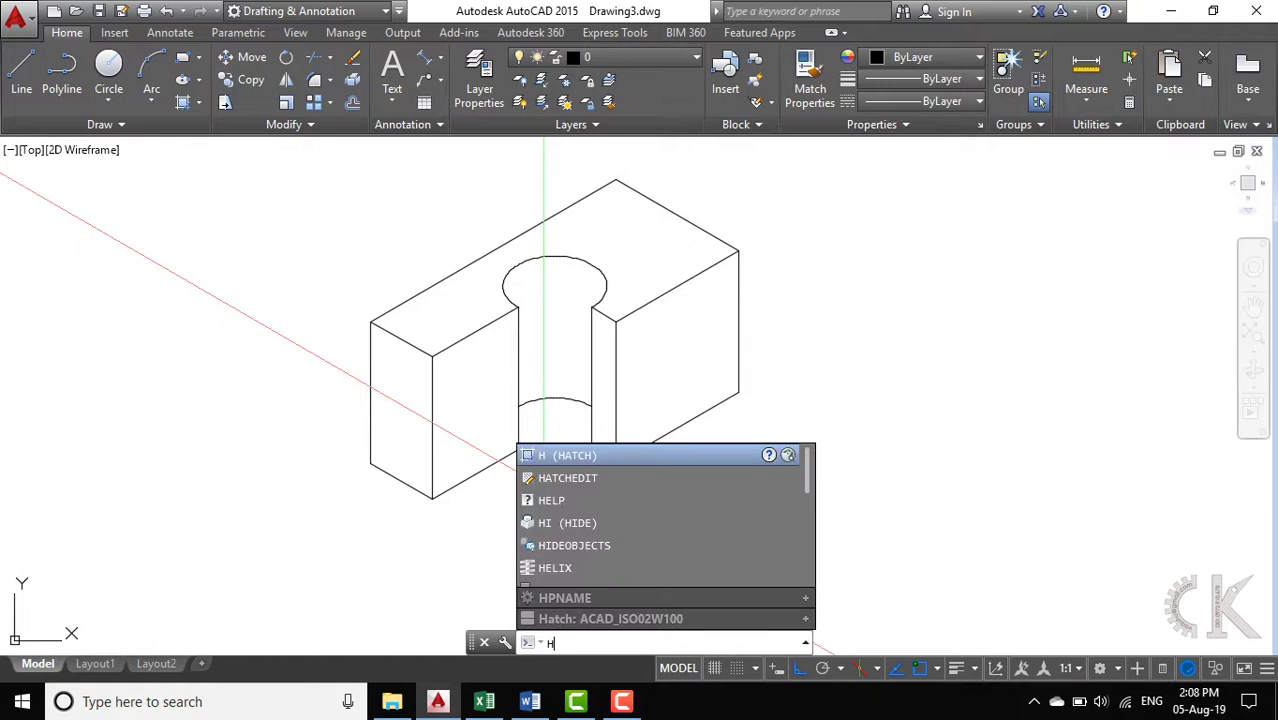
Step: Hatch the left cut face with the ANSI31 pattern at a 15° angle
key("Return")
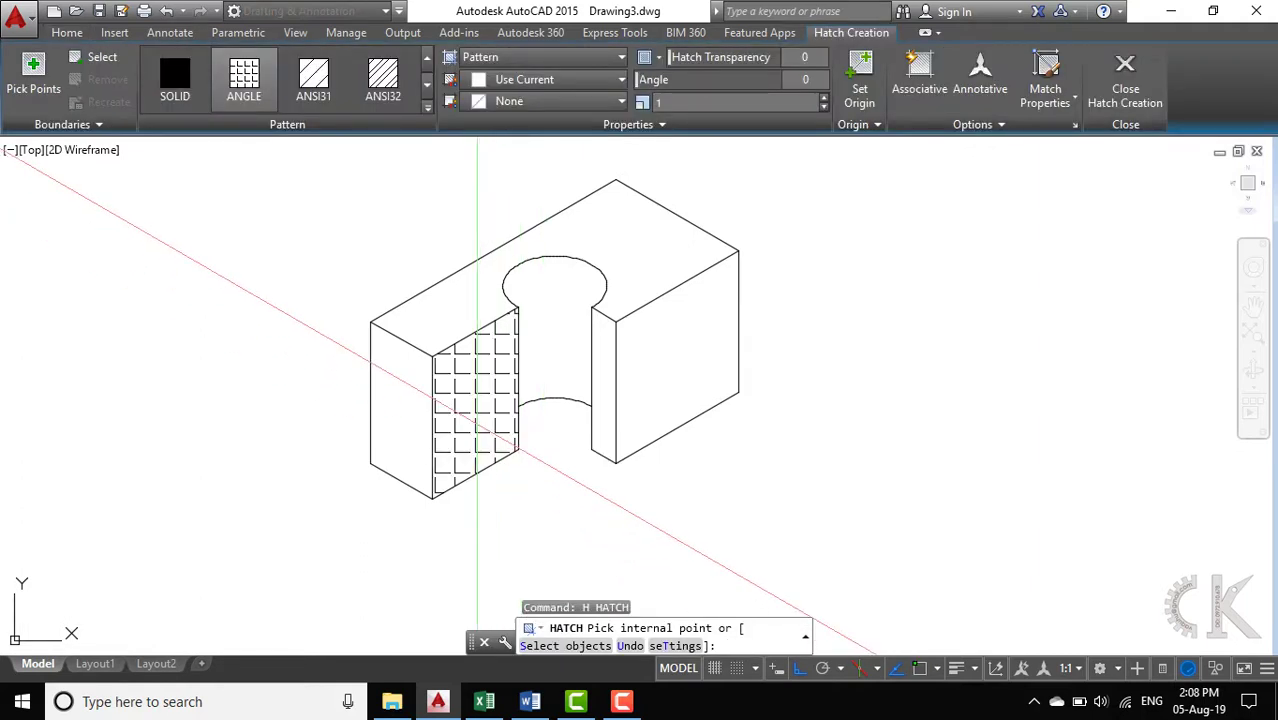
left_click(478, 427)
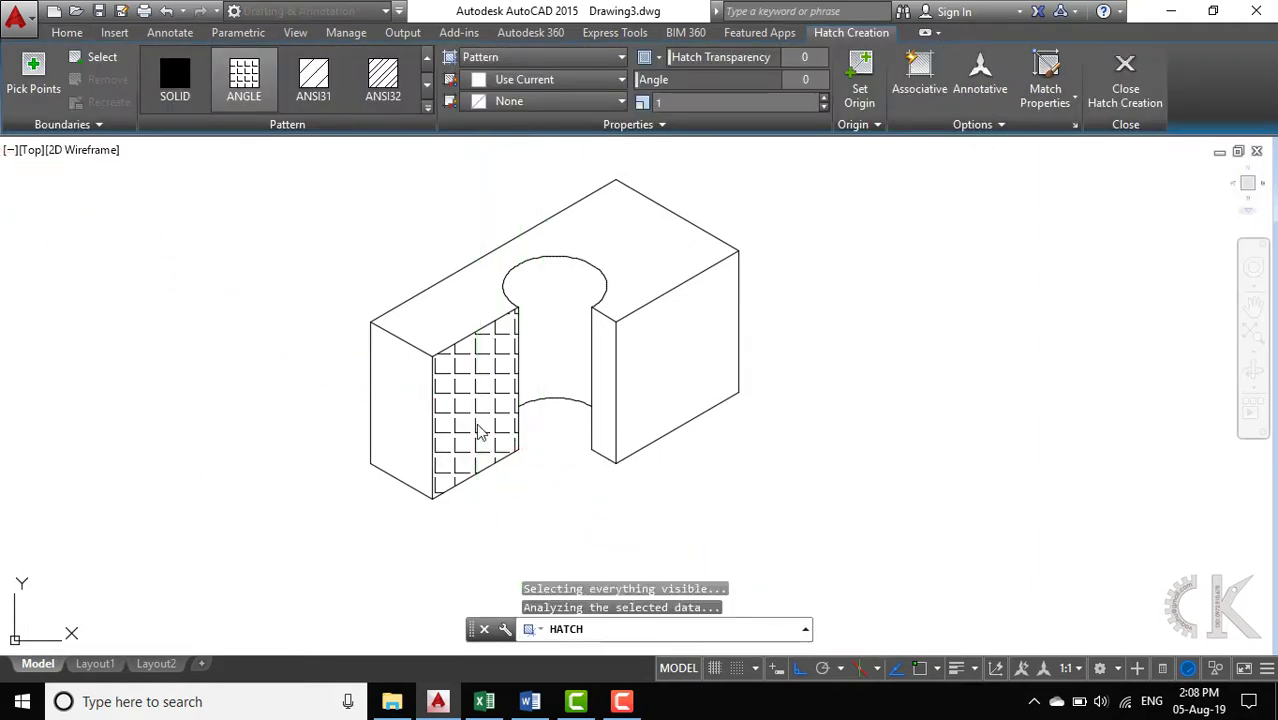
left_click(313, 79)
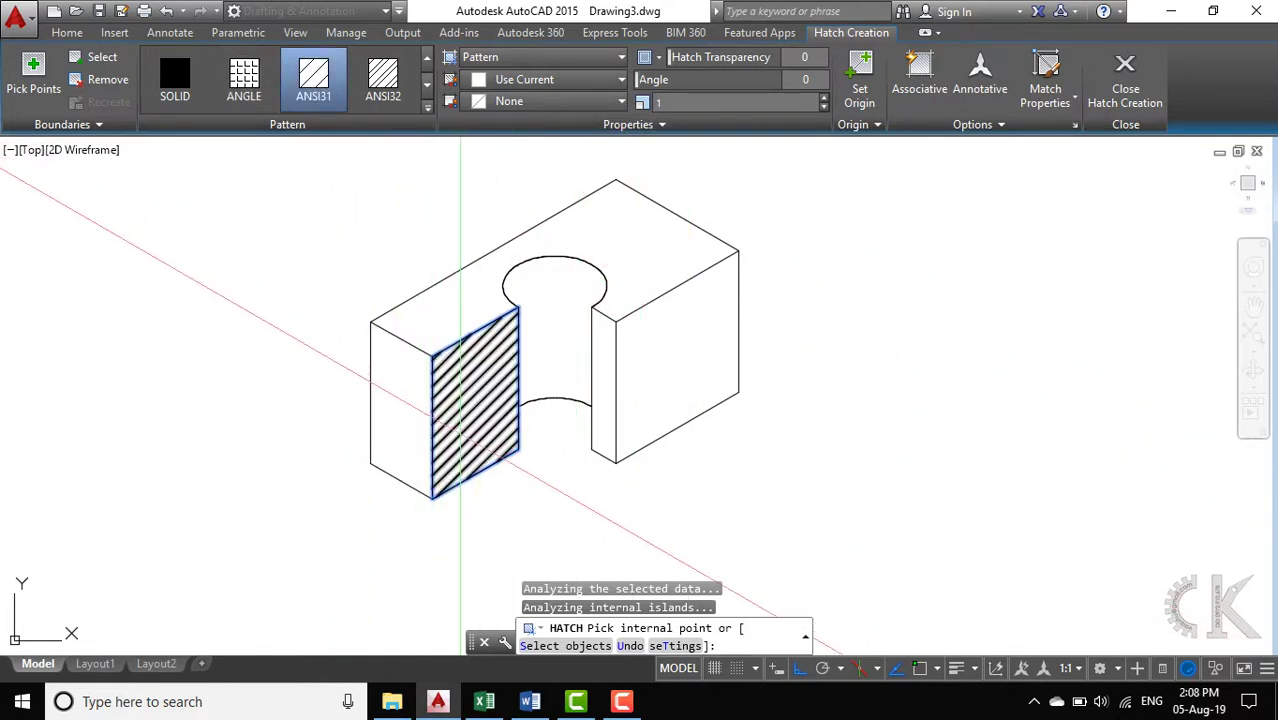
key("F5")
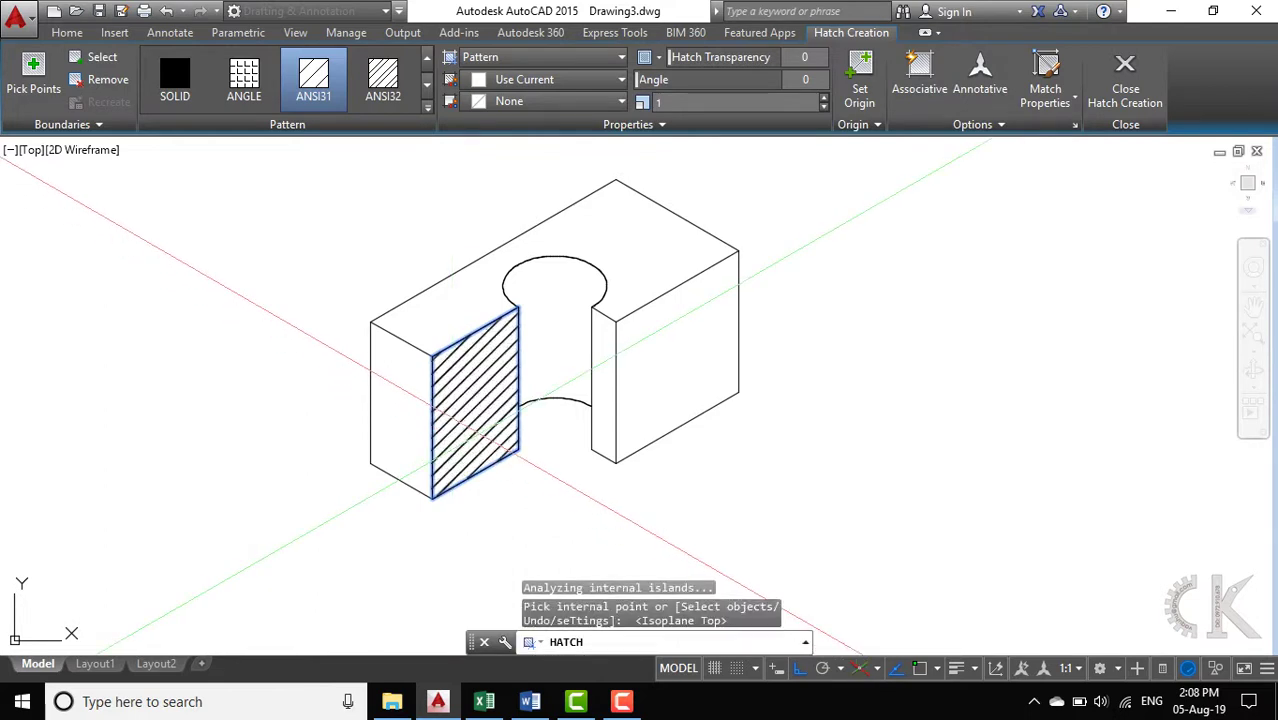
key("F5")
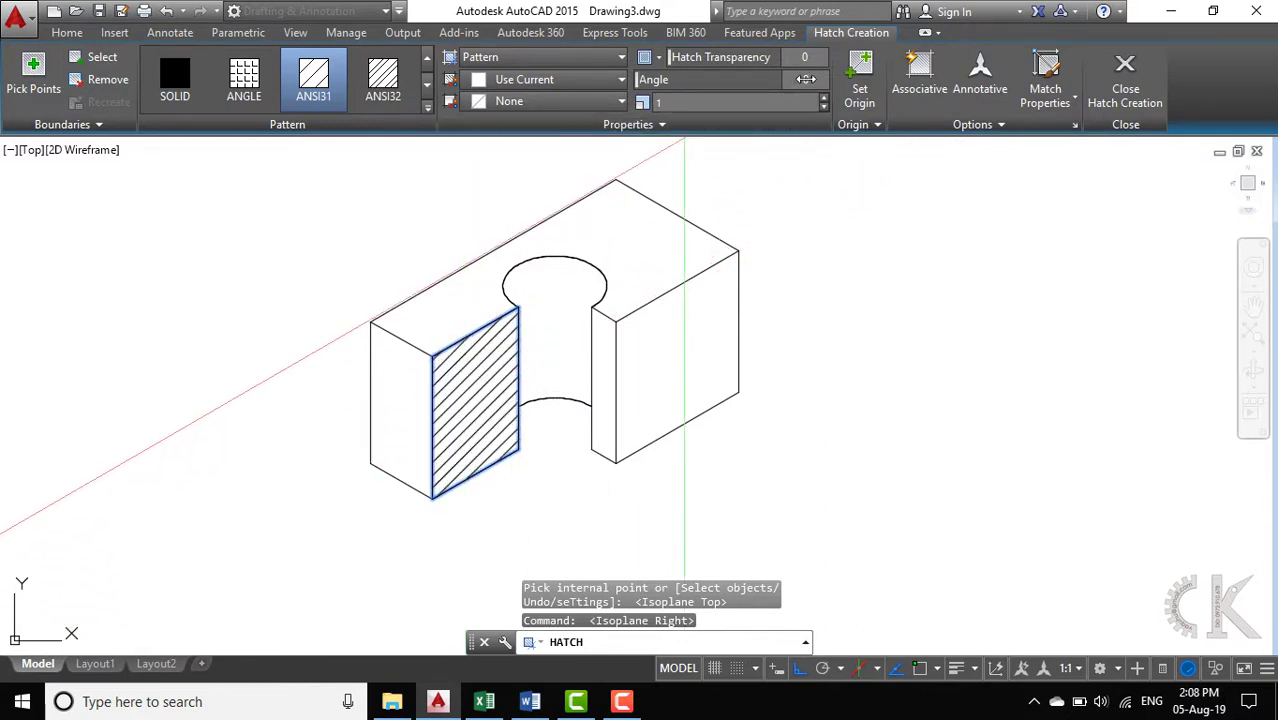
type("15")
key("Return")
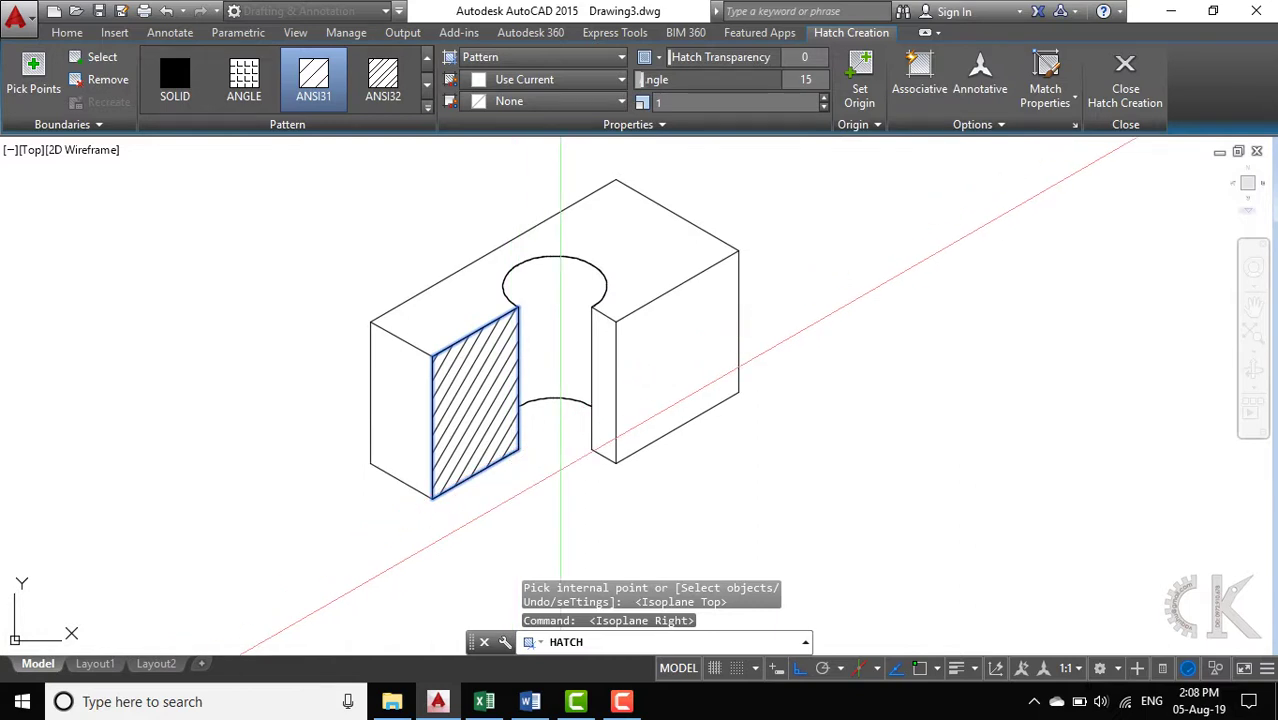
key("Return")
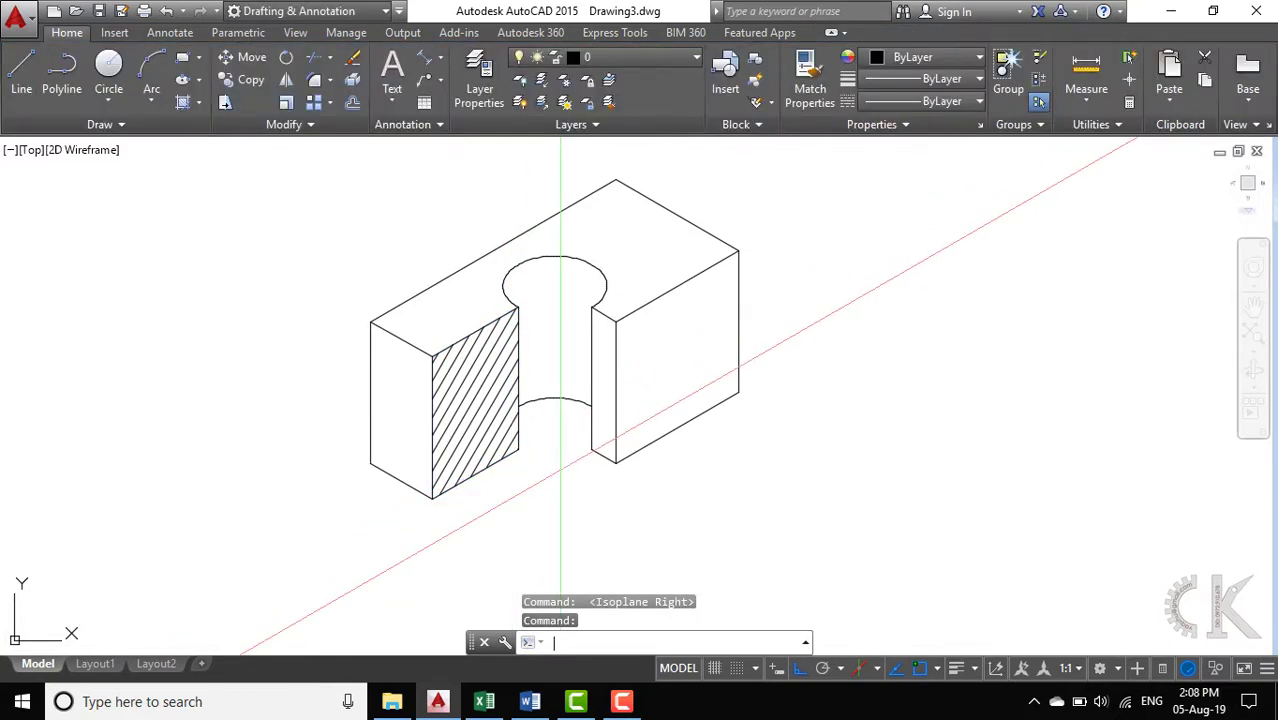
key("Return")
Step: Fill the narrow right cut face with ANSI31 section hatching at a 75° angle
left_click(600, 432)
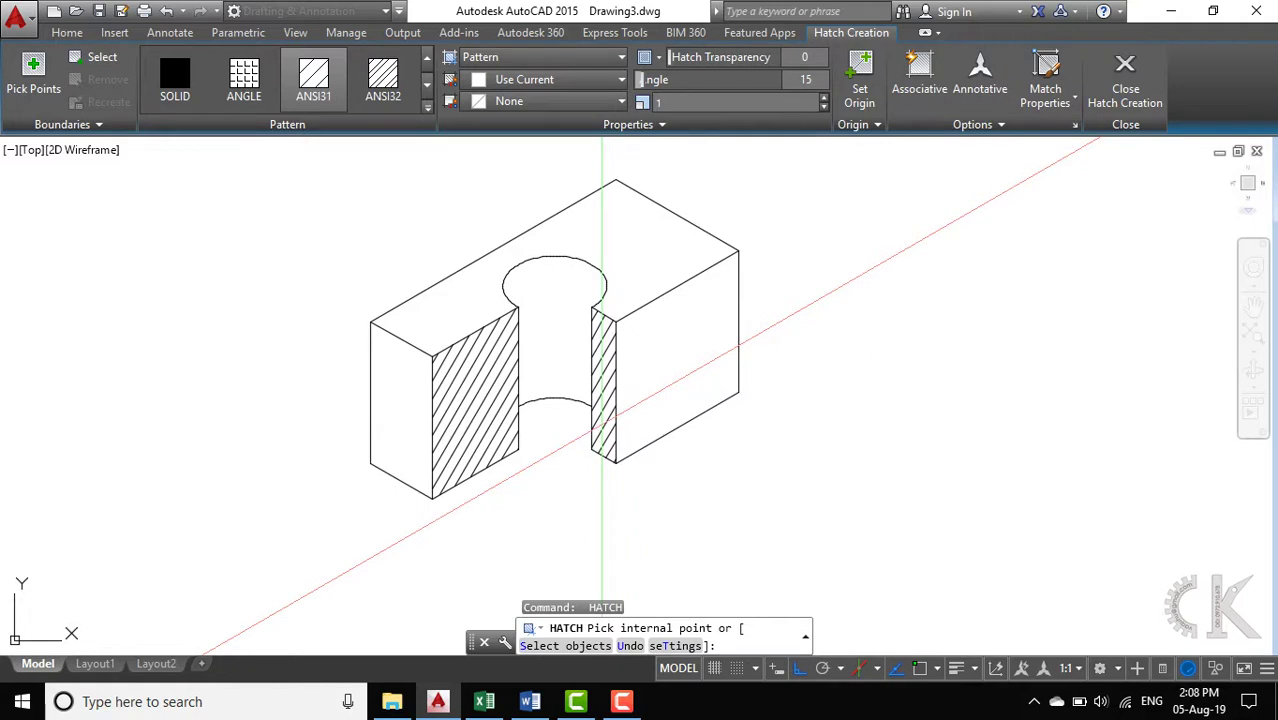
left_click(601, 425)
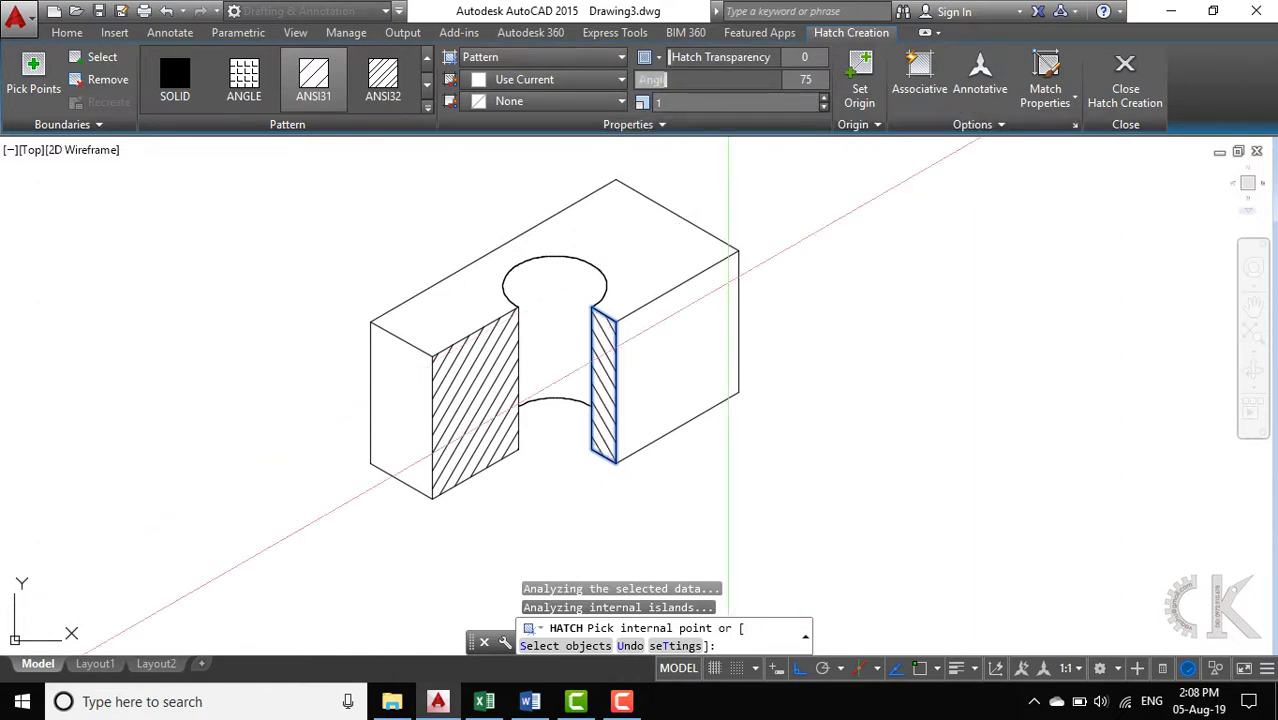
key("Return")
scroll(515, 475, "up", 2)
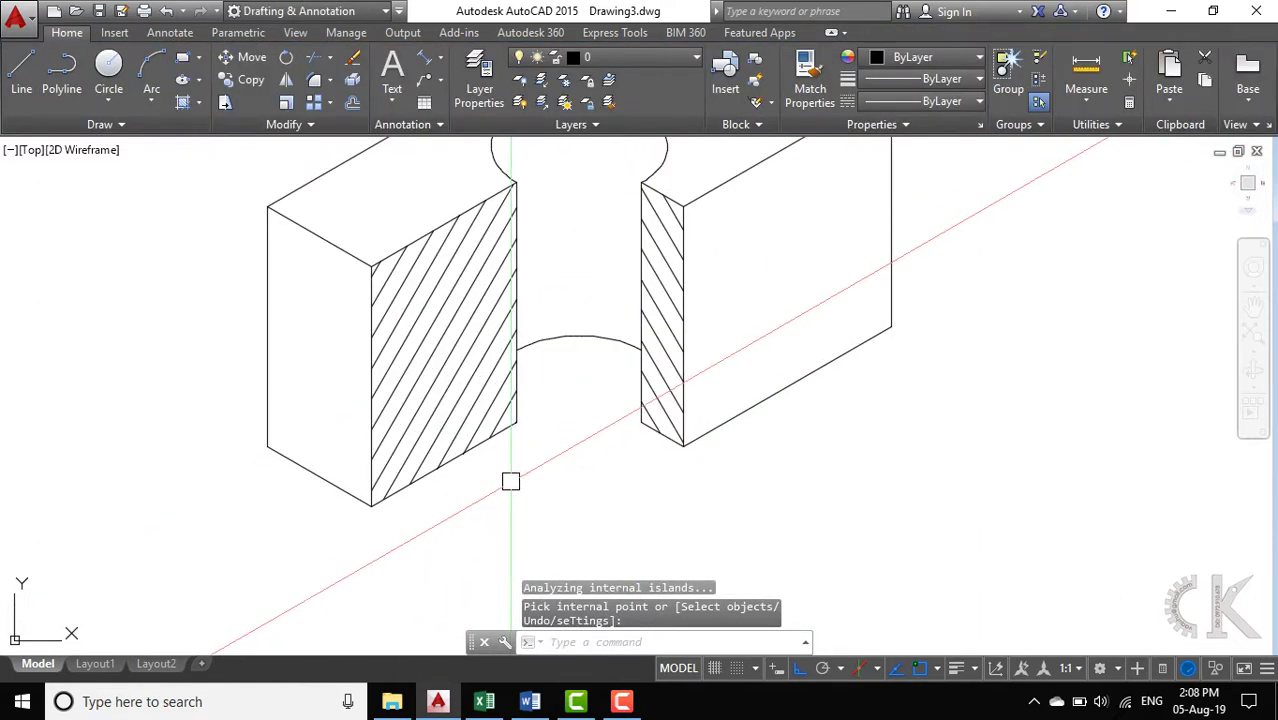
scroll(545, 470, "down", 1)
scroll(580, 435, "down", 2)
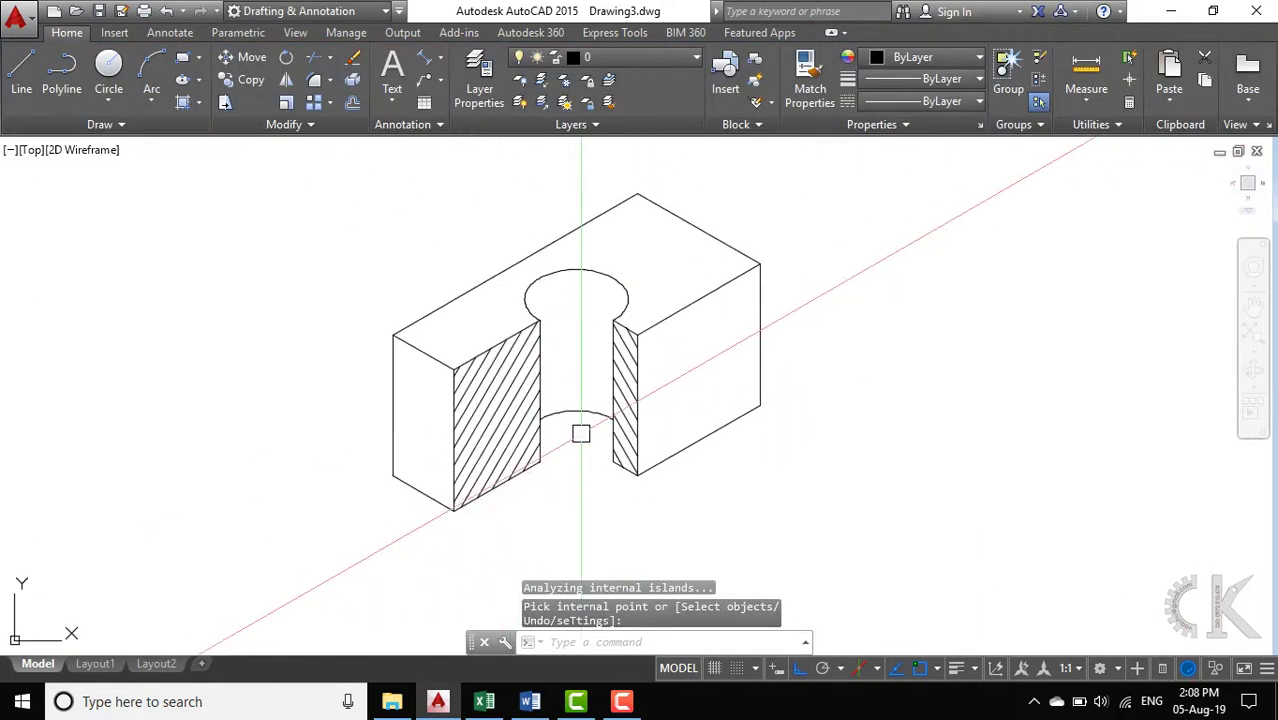
scroll(540, 425, "down", 1)
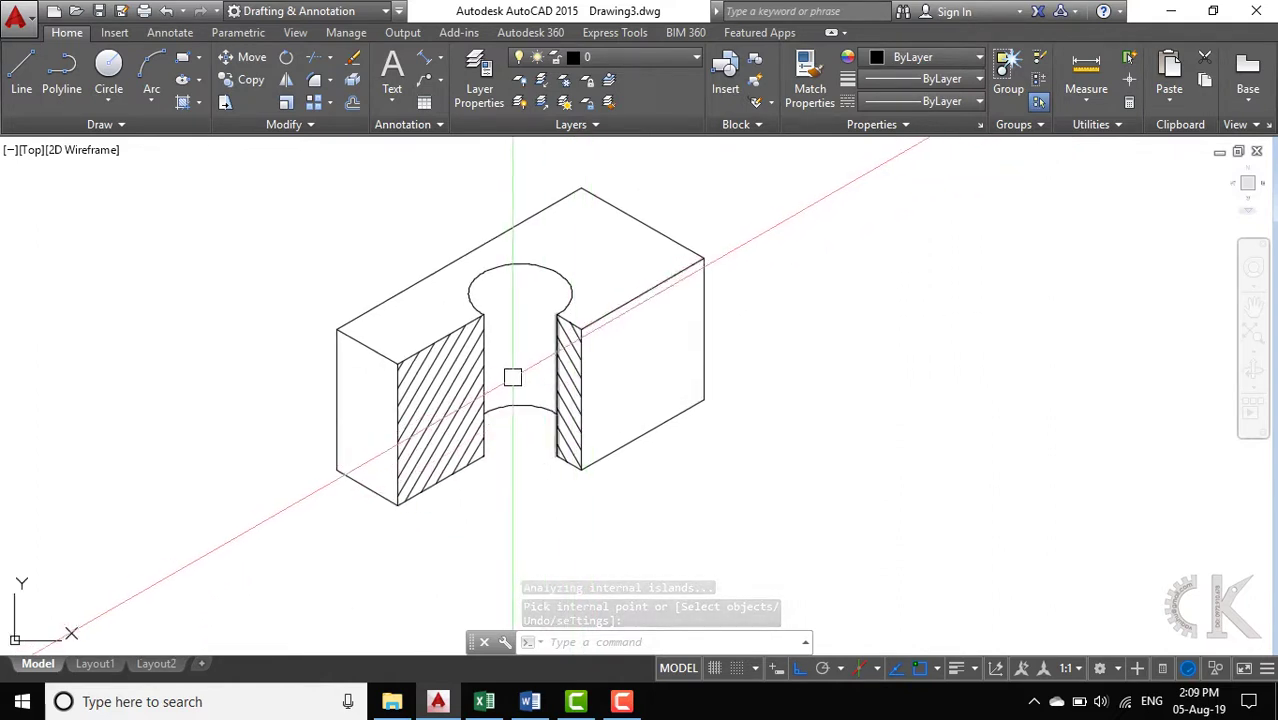
type("la")
Step: Create a layer named 'duong thay' with a 0.50 mm lineweight
key("Return")
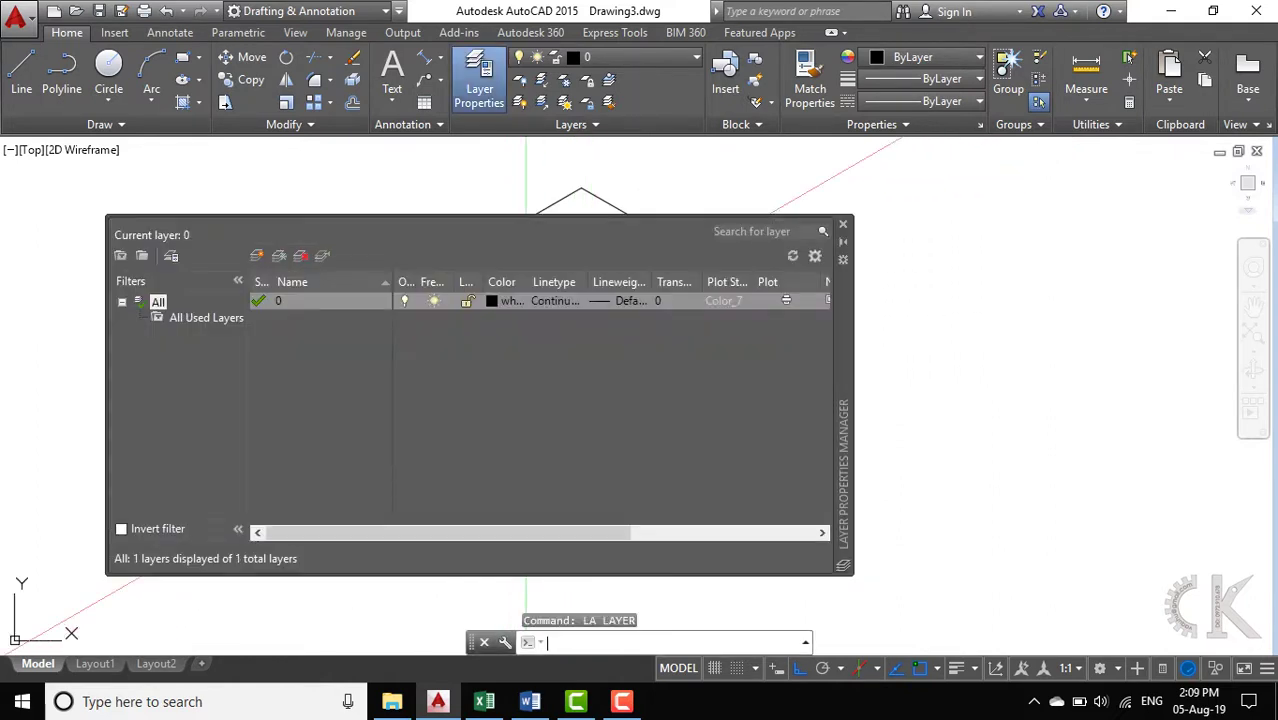
left_click(259, 256)
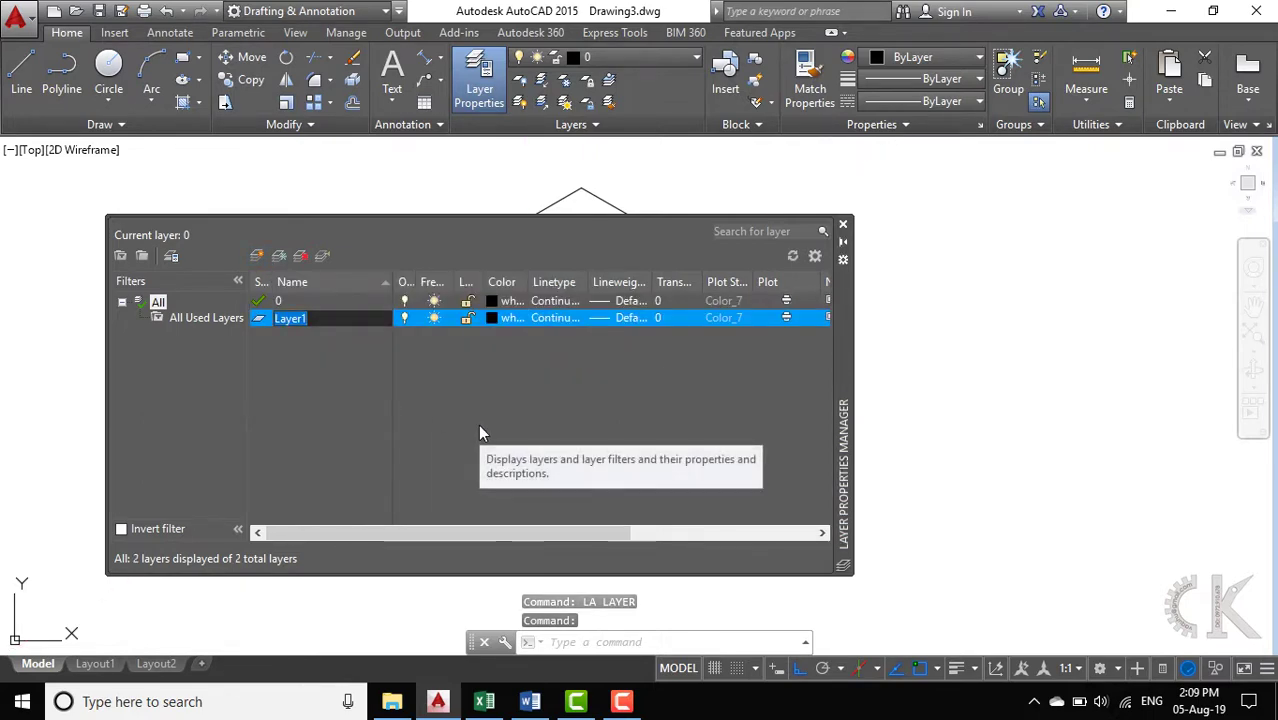
type("duong thay")
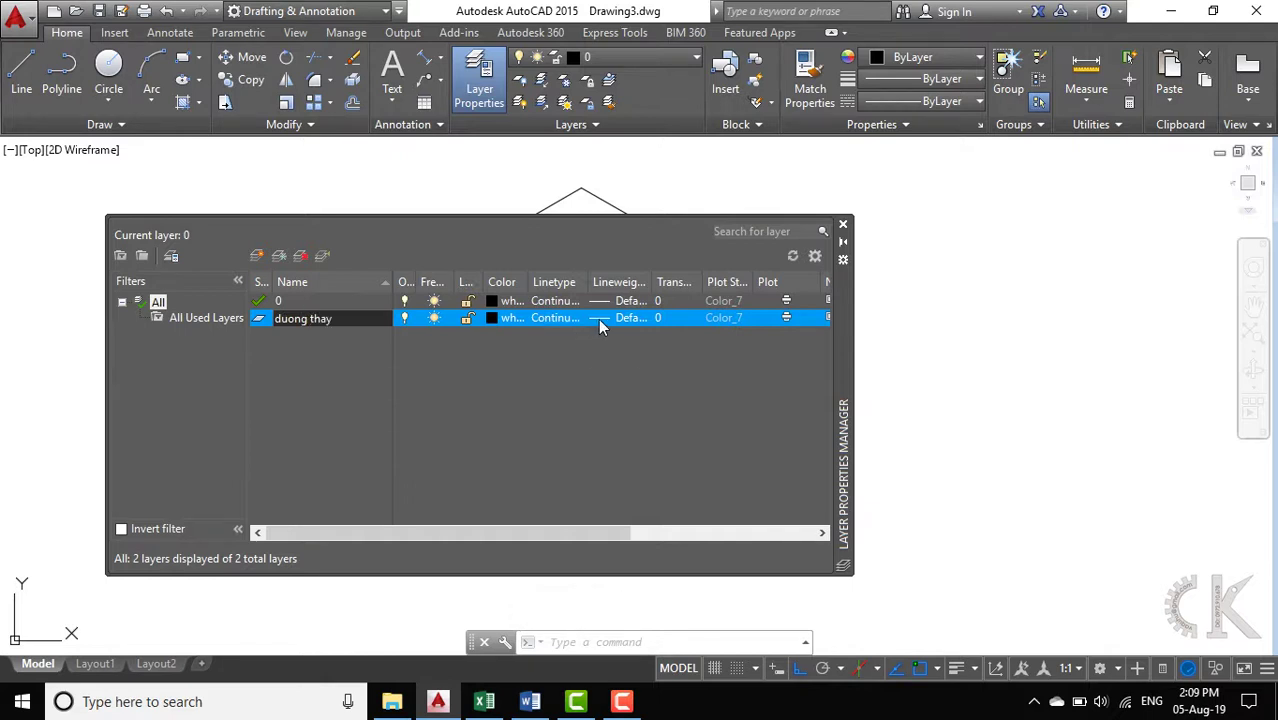
key("Return")
left_click(607, 319)
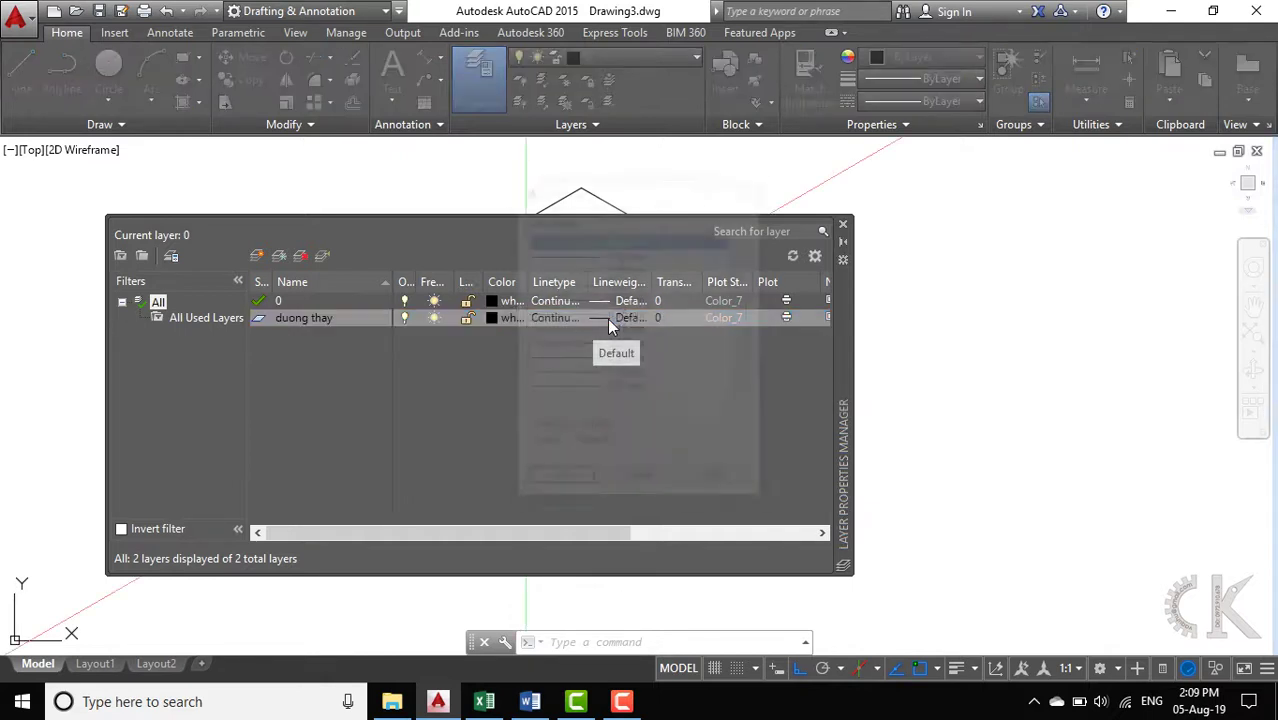
scroll(615, 347, "down", 3)
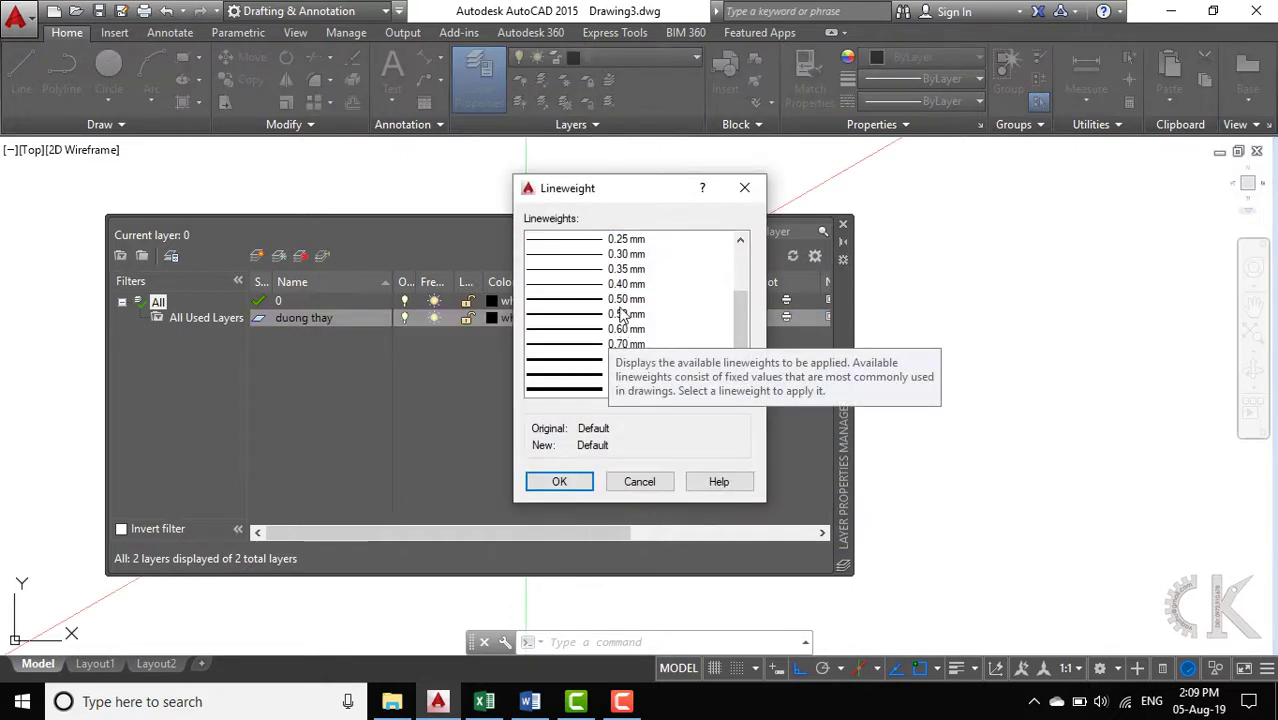
left_click(619, 301)
left_click(576, 483)
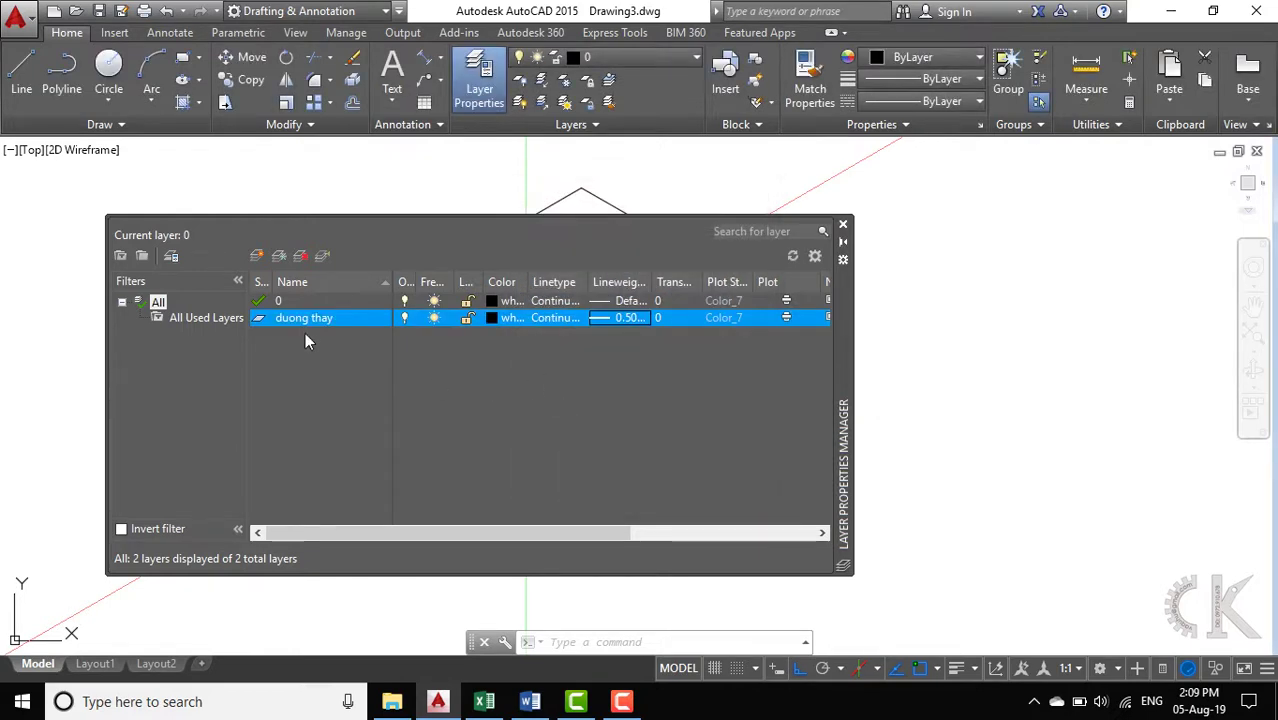
Step: Add a layer 'mat cat' coloured magenta with a 0.09 mm lineweight
left_click(257, 257)
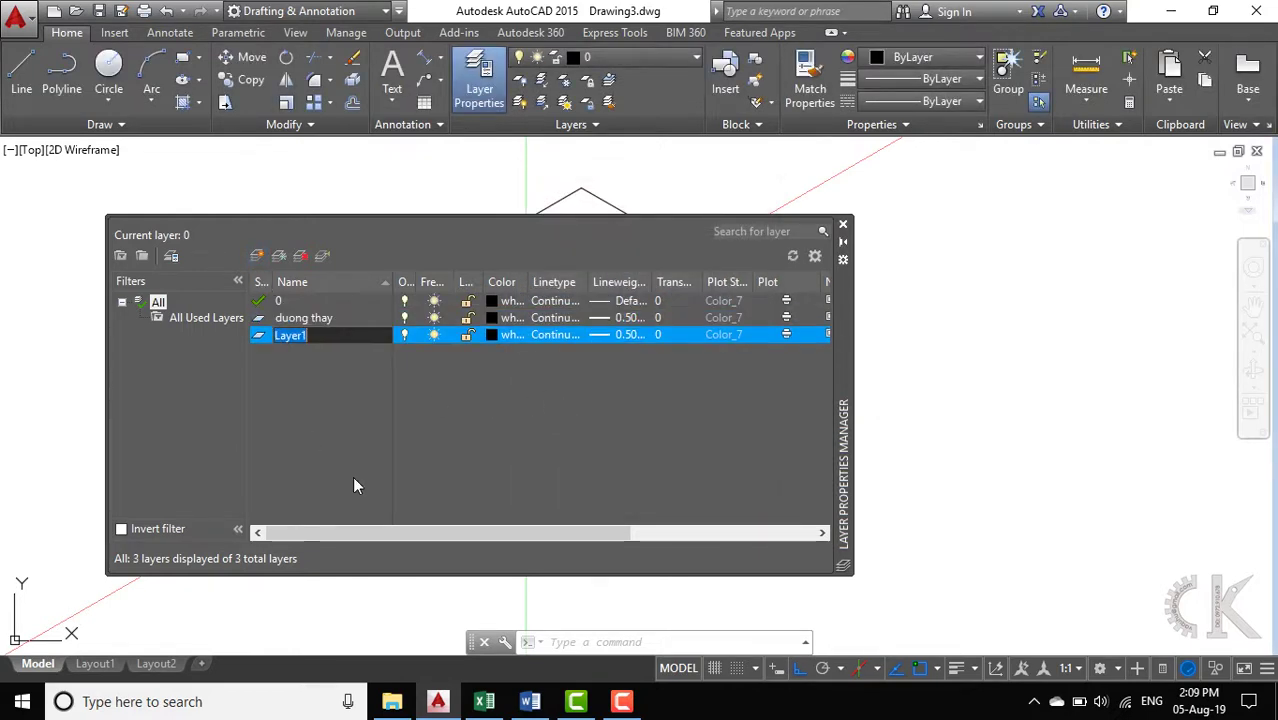
type("mat cat")
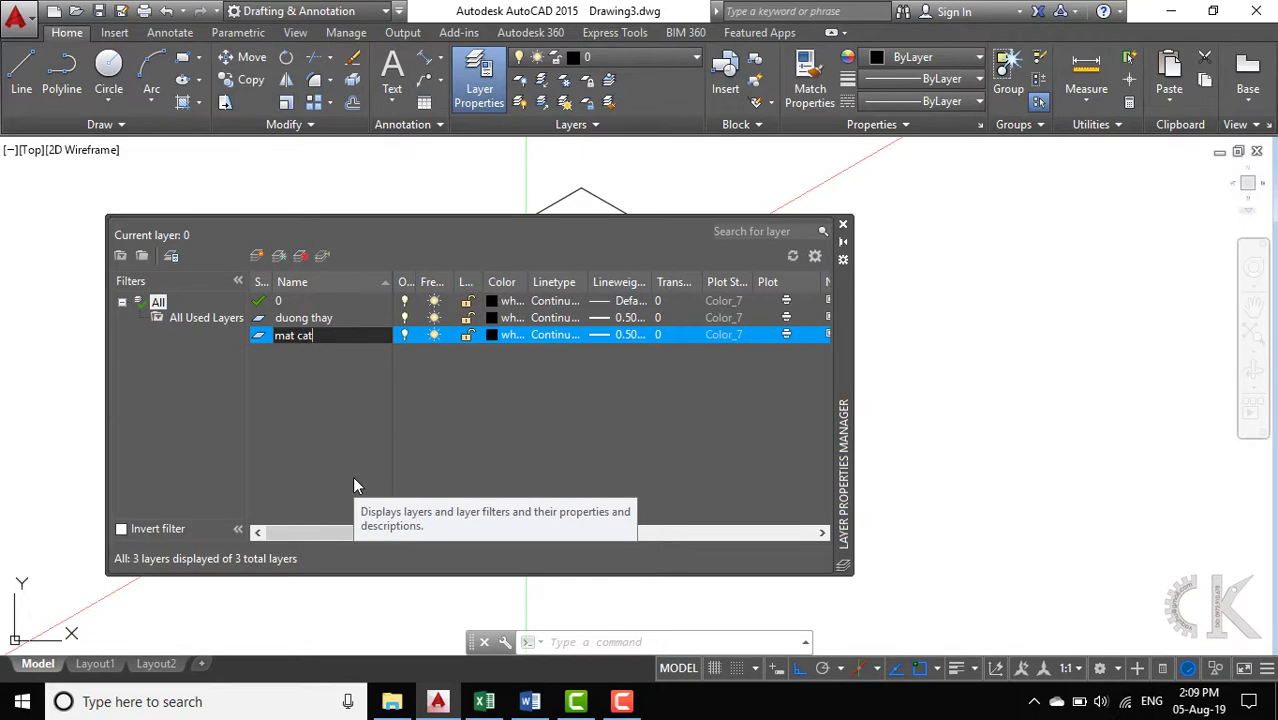
left_click(505, 338)
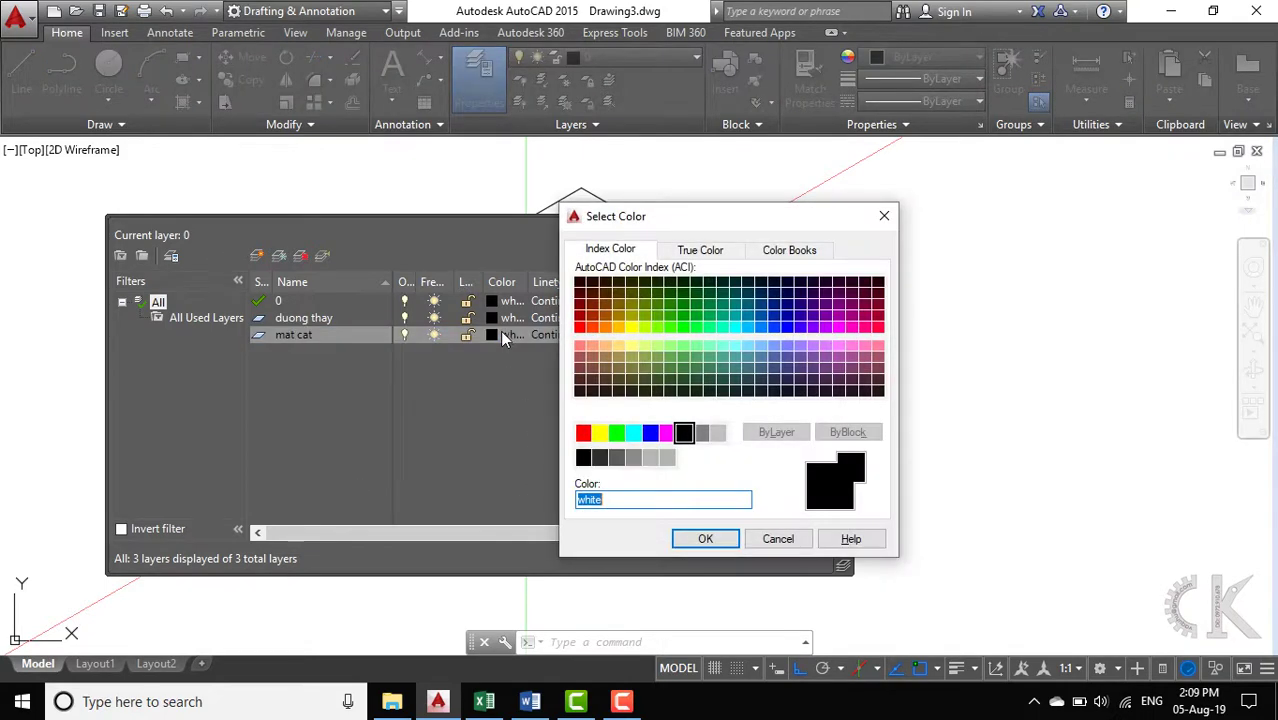
left_click(686, 541)
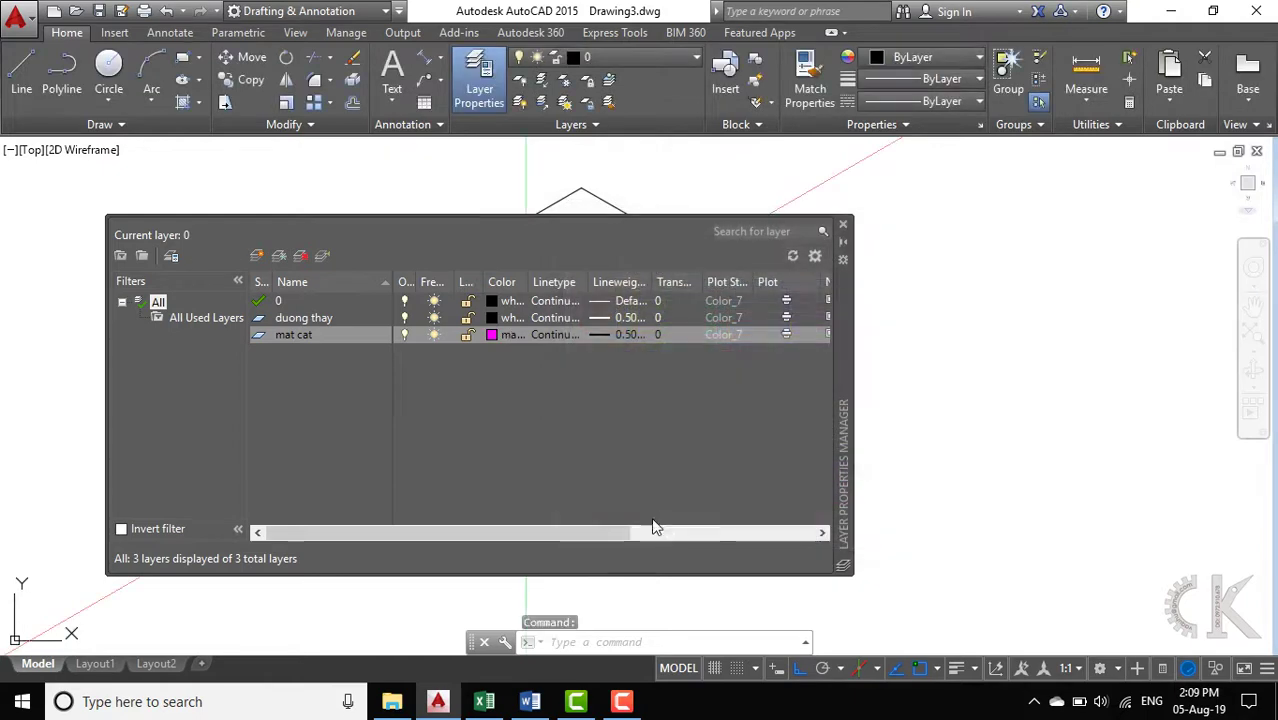
left_click(610, 334)
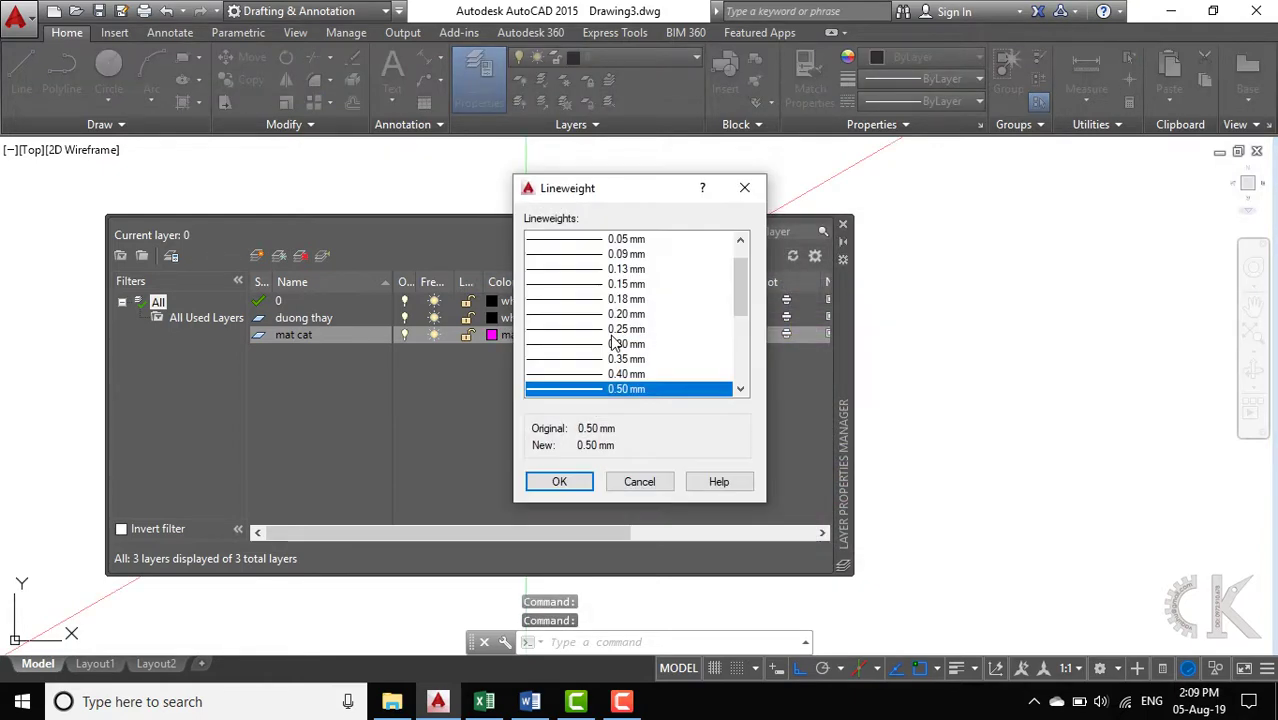
left_click(620, 254)
left_click(560, 482)
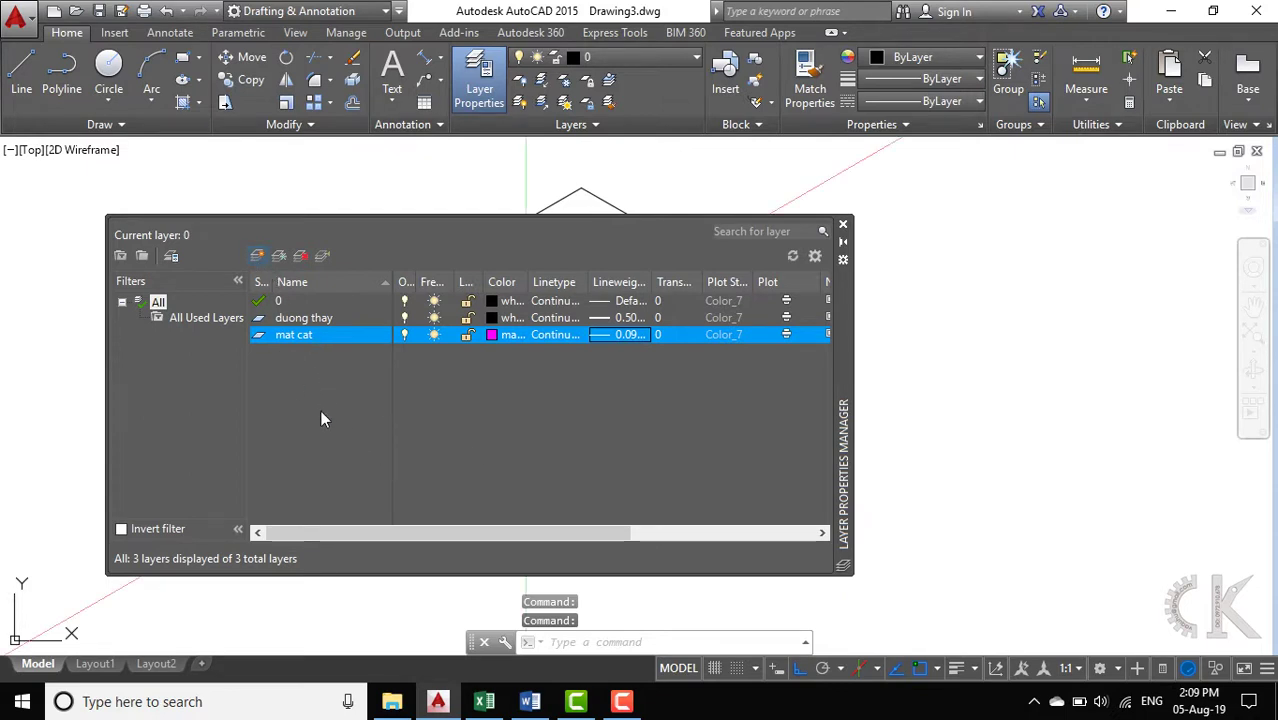
Step: Add a new layer named 'duong tam' coloured red
key("alt+n")
type("duong ")
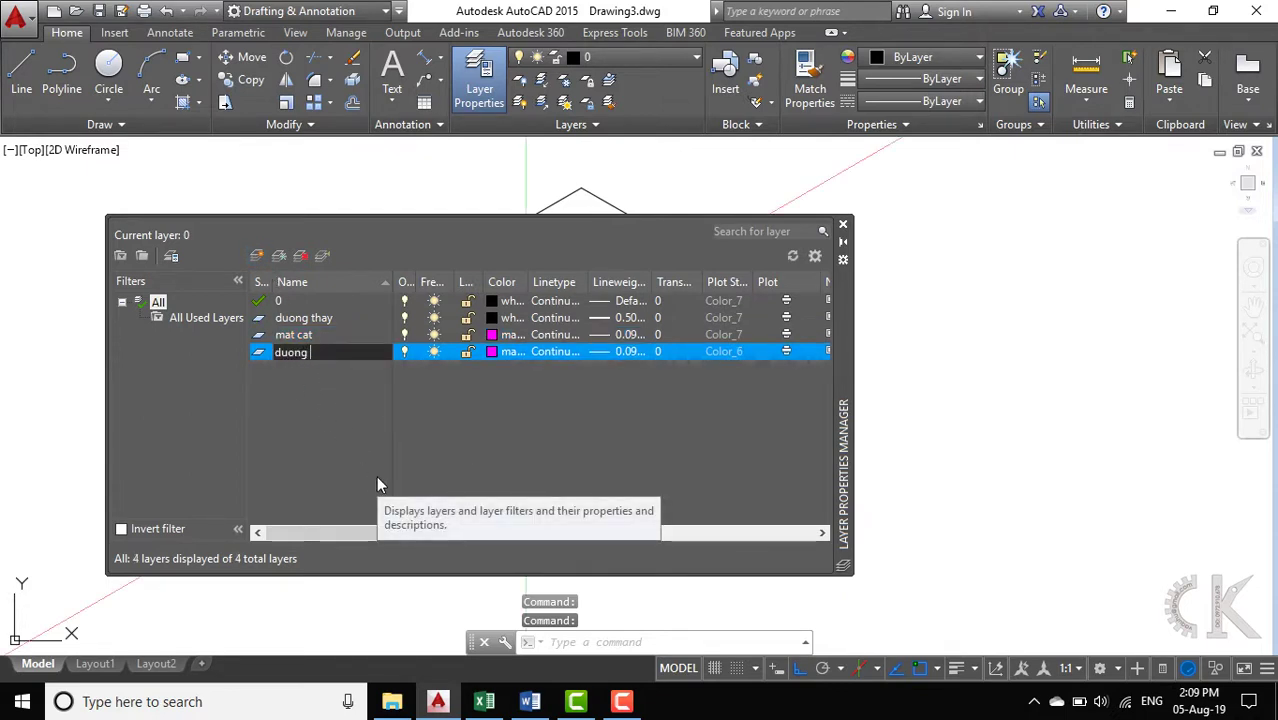
type("tam")
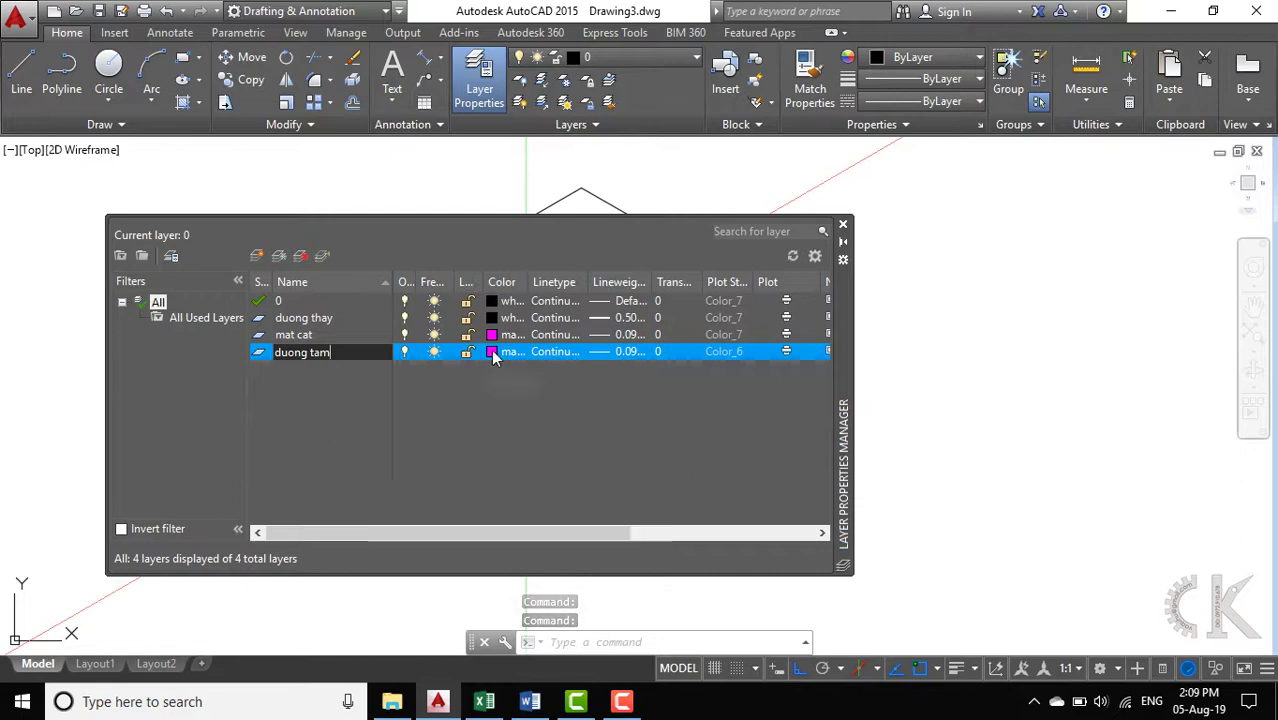
left_click(492, 353)
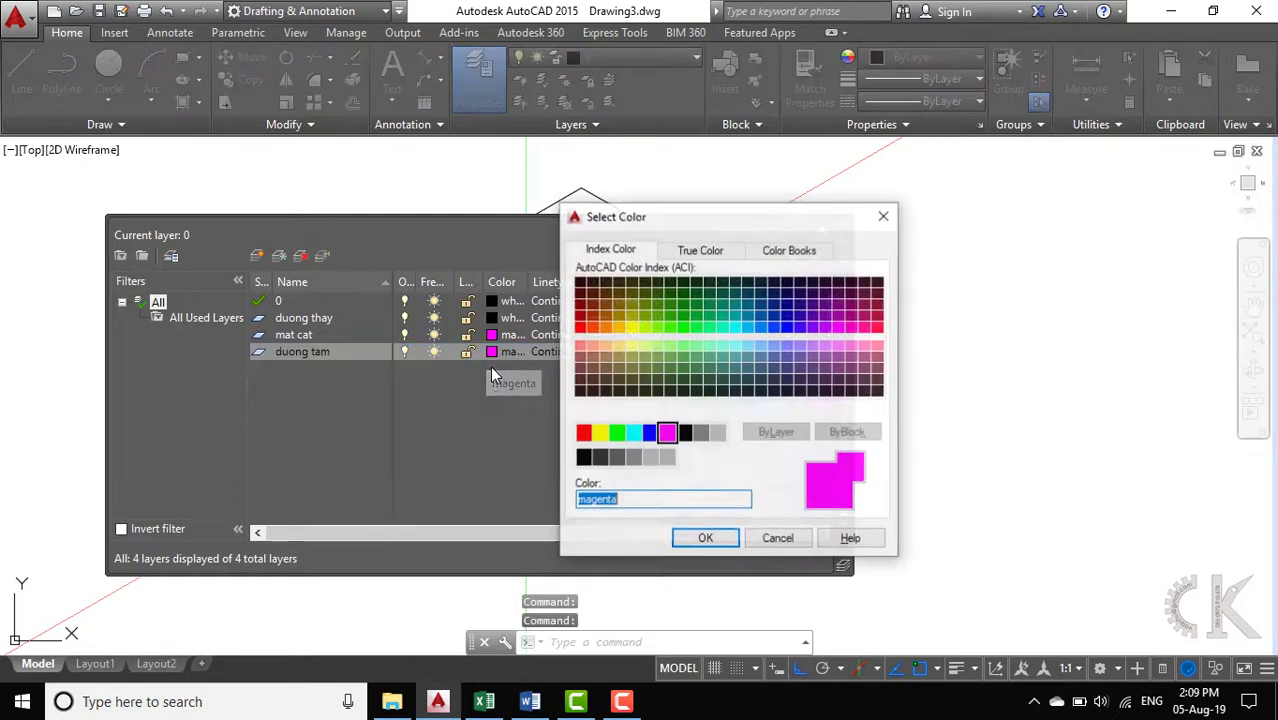
left_click(707, 539)
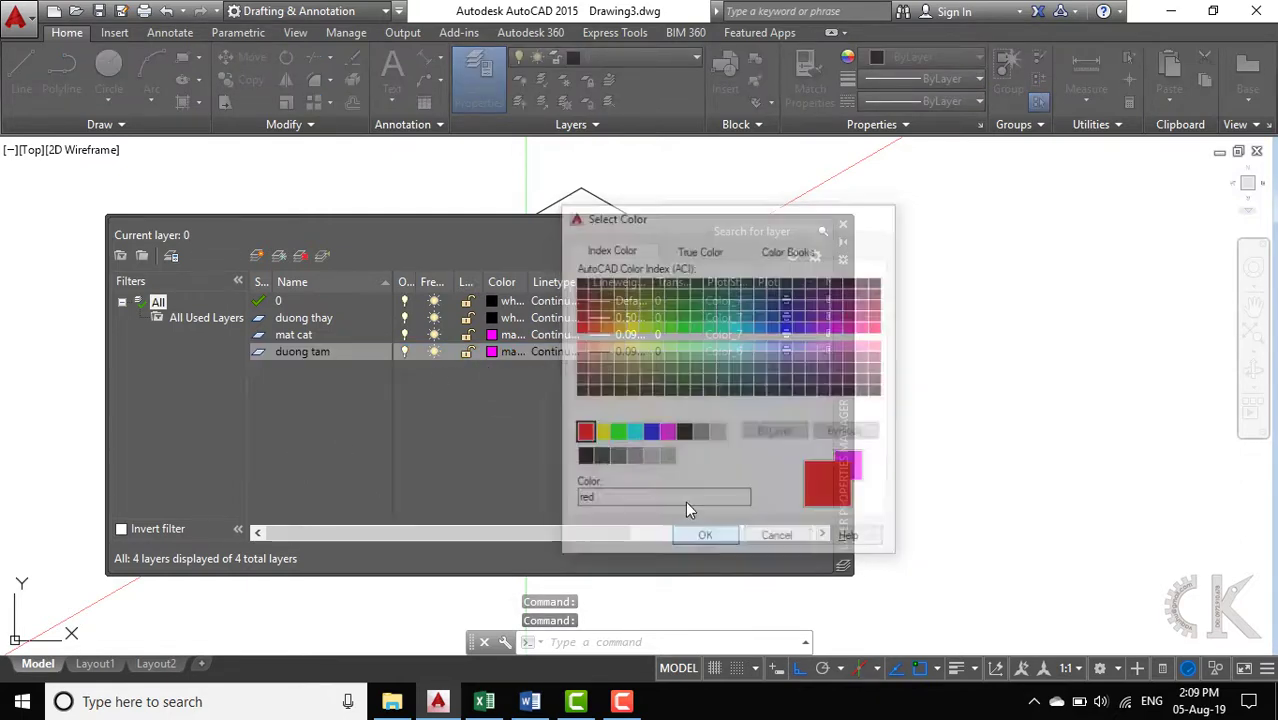
Step: Load the CENTER linetype and assign it to the duong tam layer
left_click(557, 353)
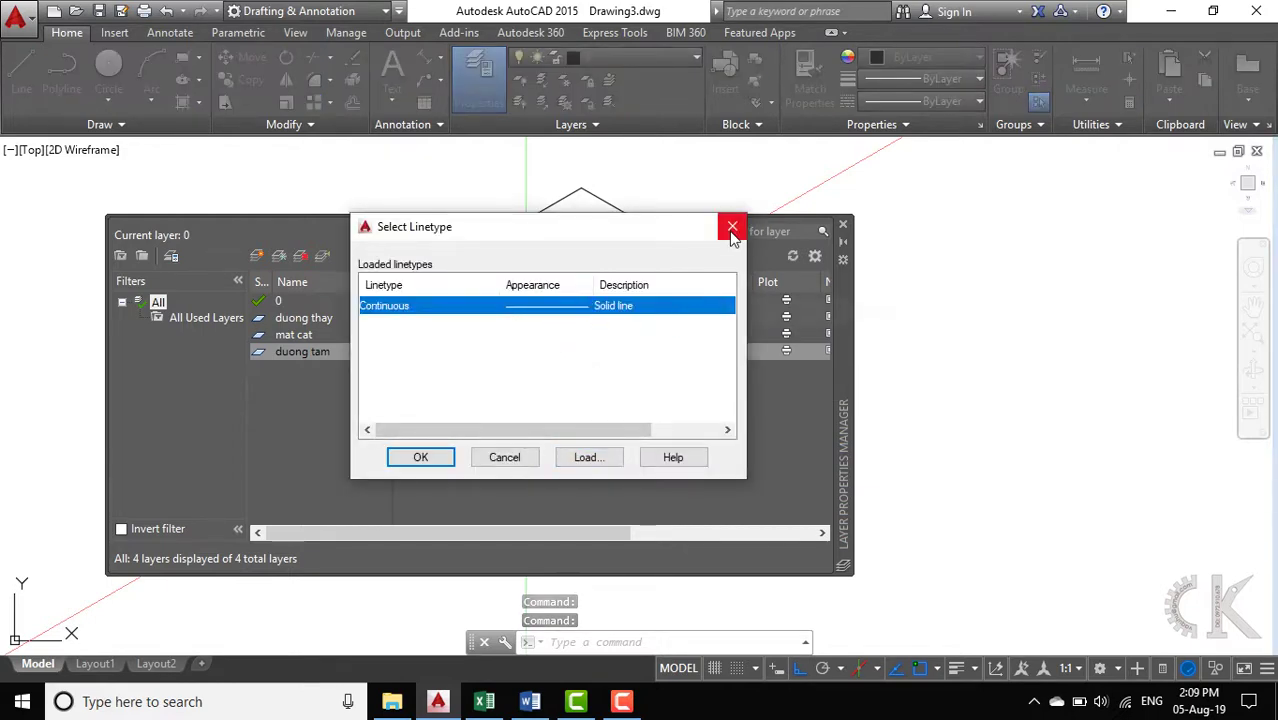
left_click(732, 229)
left_click(559, 353)
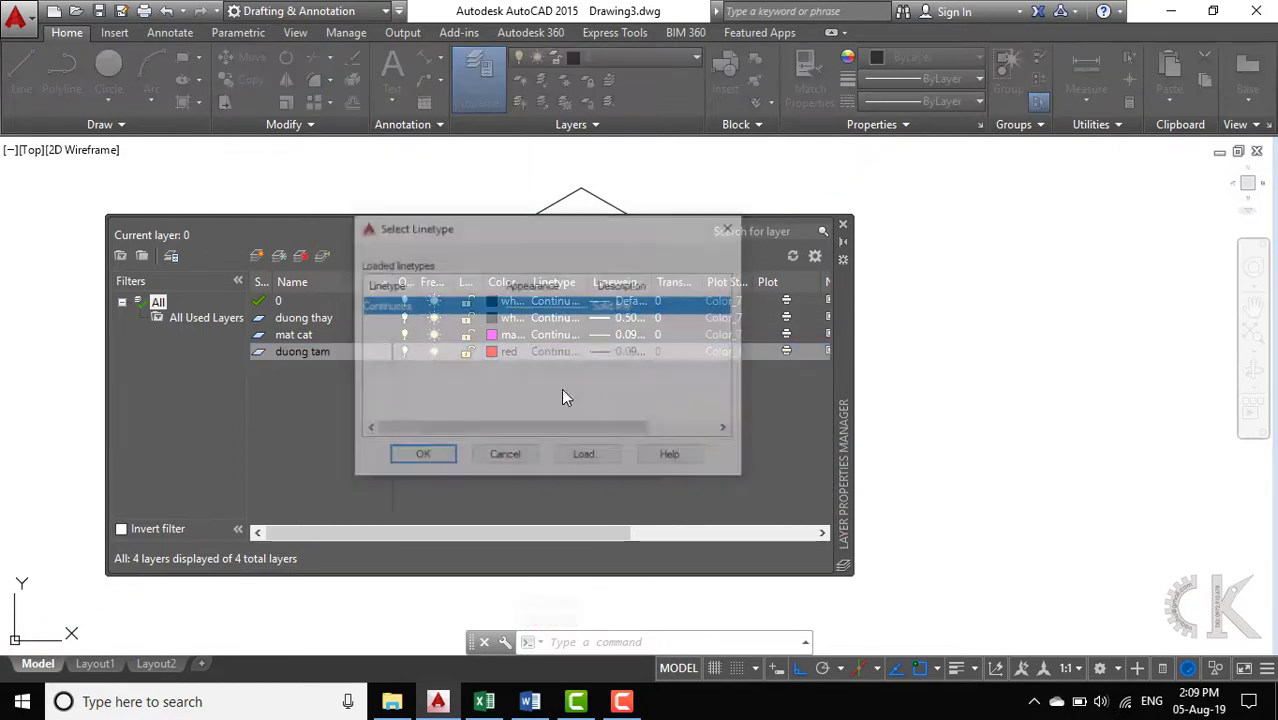
left_click(582, 462)
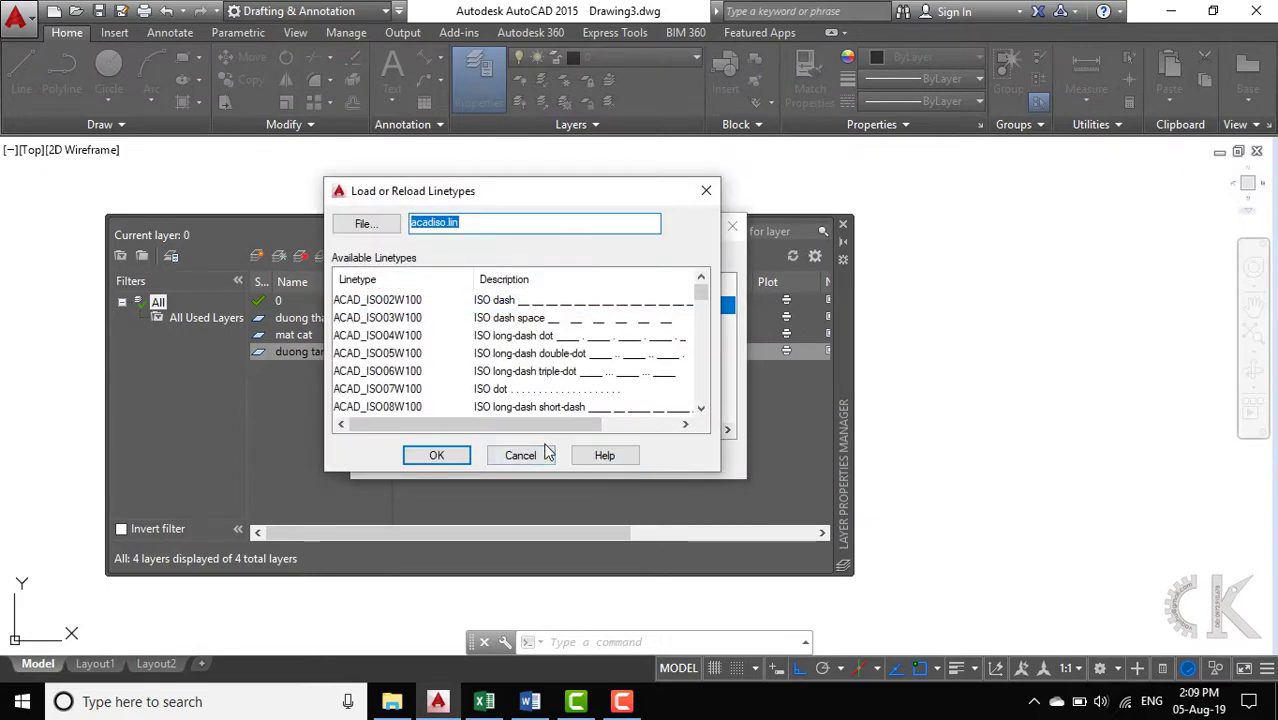
scroll(413, 365, "down", 2)
scroll(400, 370, "down", 4)
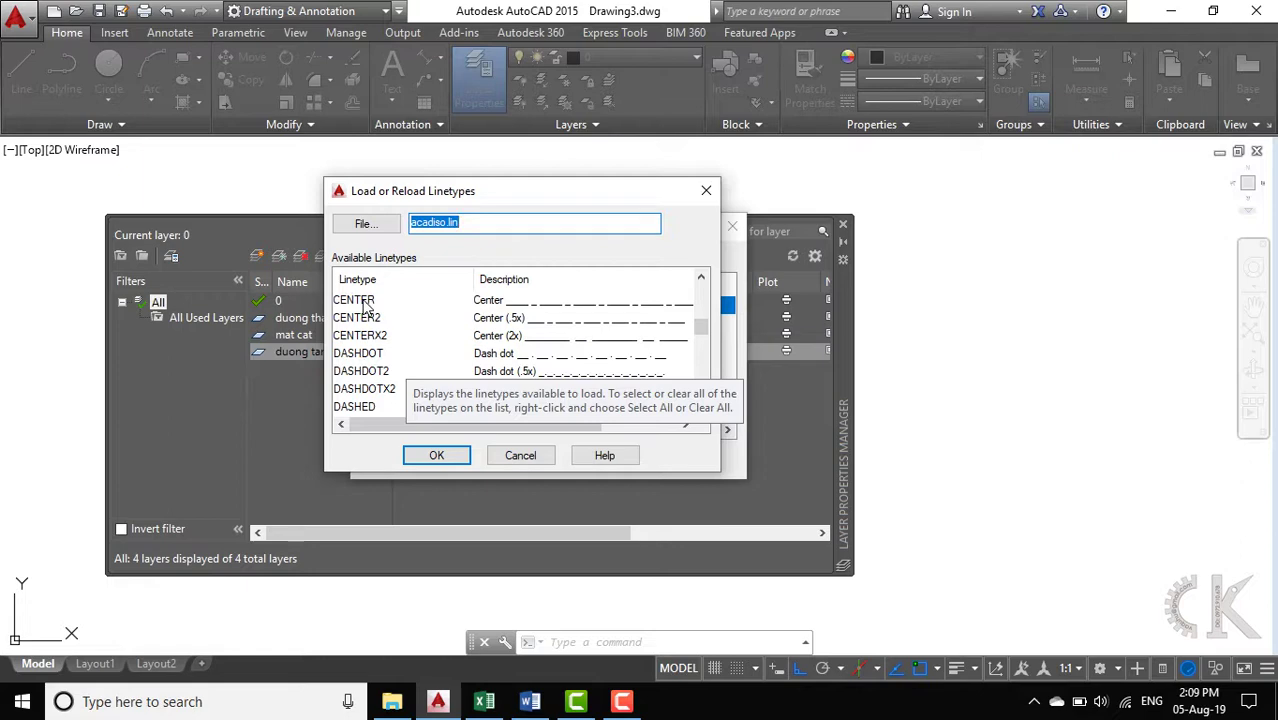
left_click(360, 300)
left_click(410, 456)
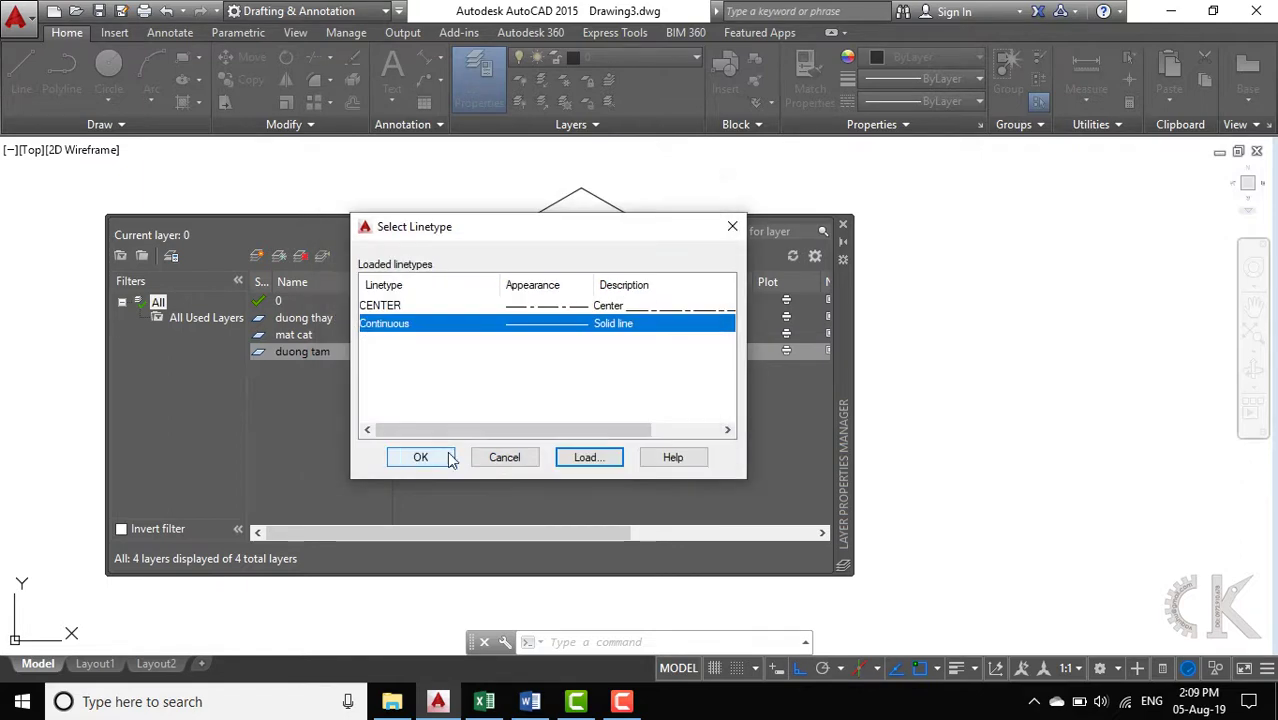
left_click(444, 310)
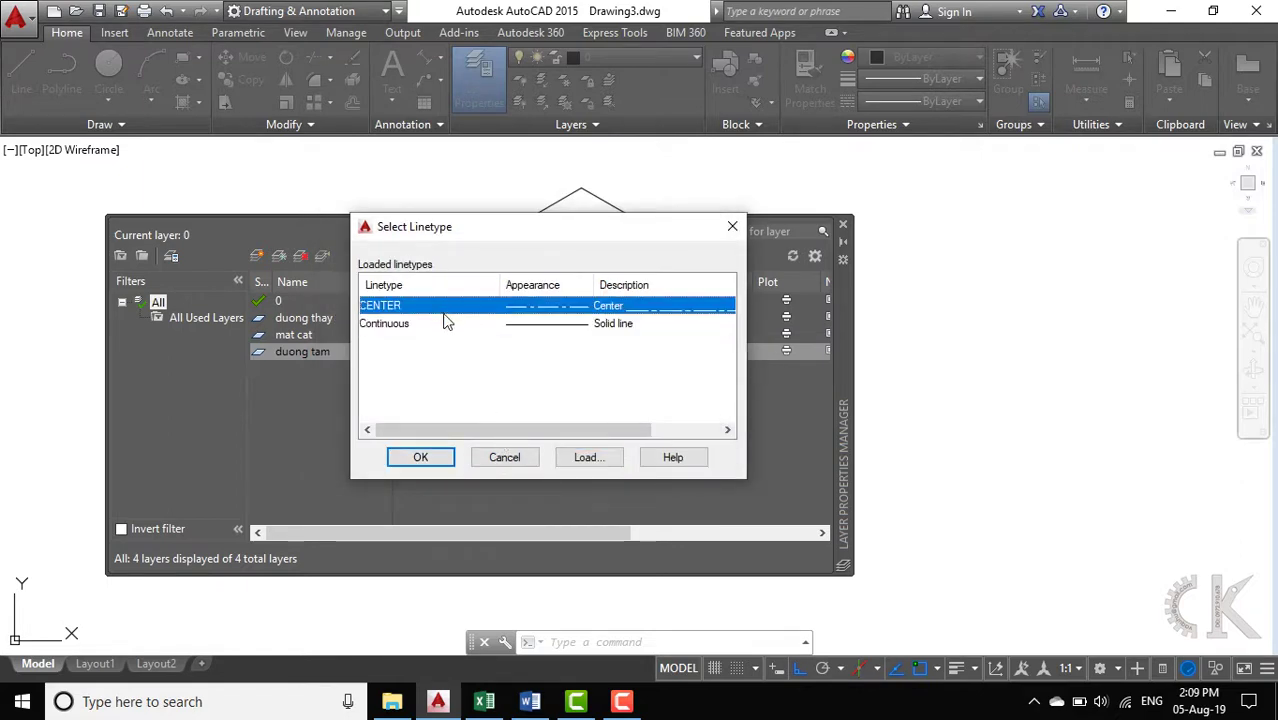
left_click(420, 460)
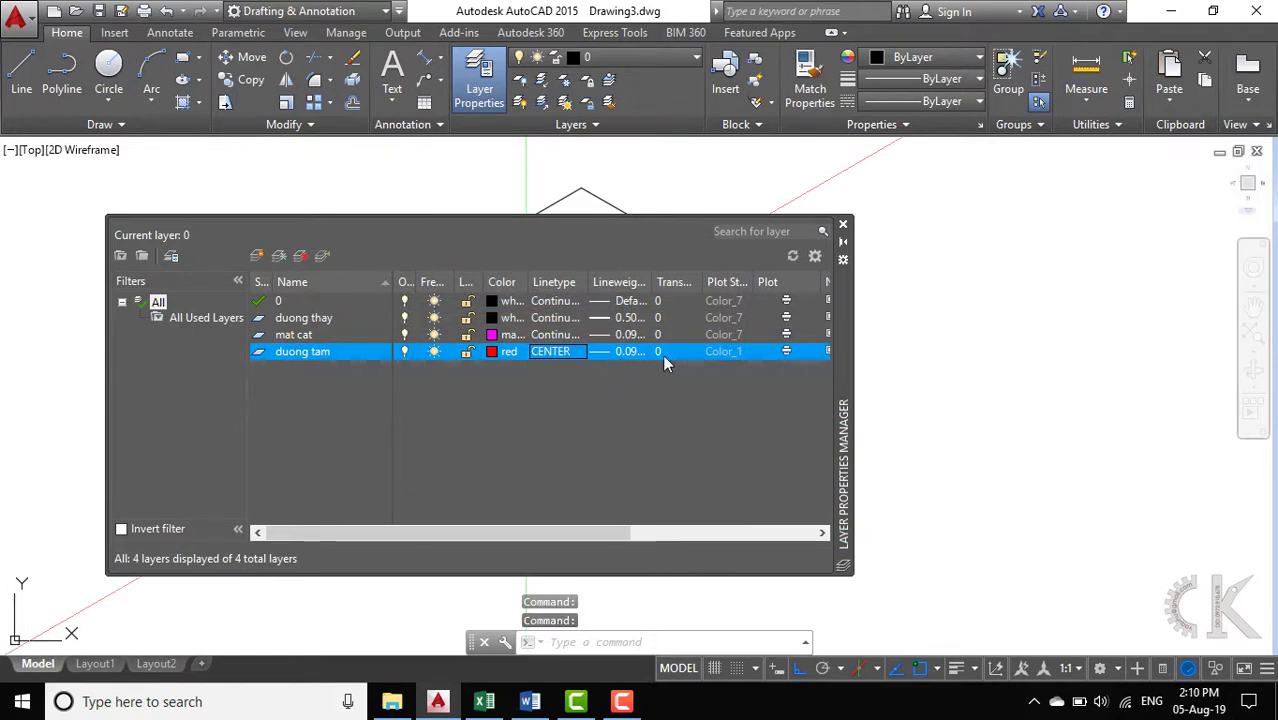
Step: Assign the left and right section hatches to layer mat cat from the Home Layer list
left_click(843, 230)
left_click(440, 405)
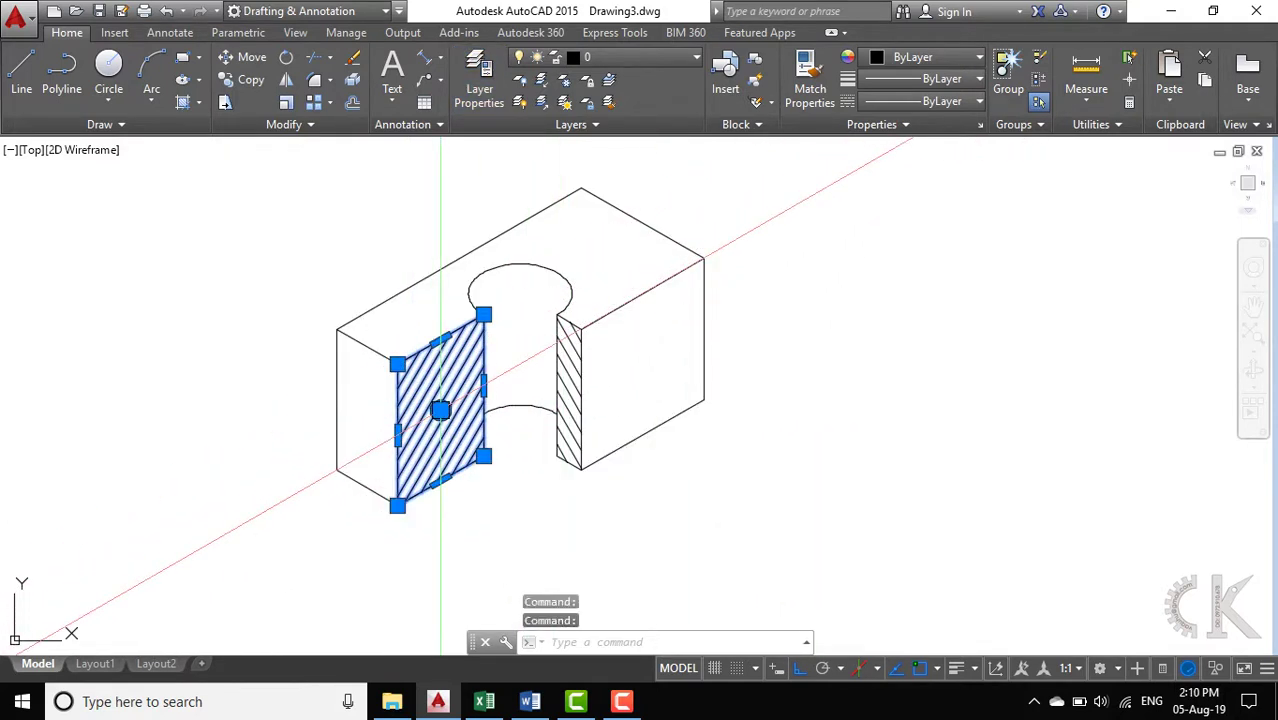
scroll(597, 406, "up", 2)
left_click(540, 360)
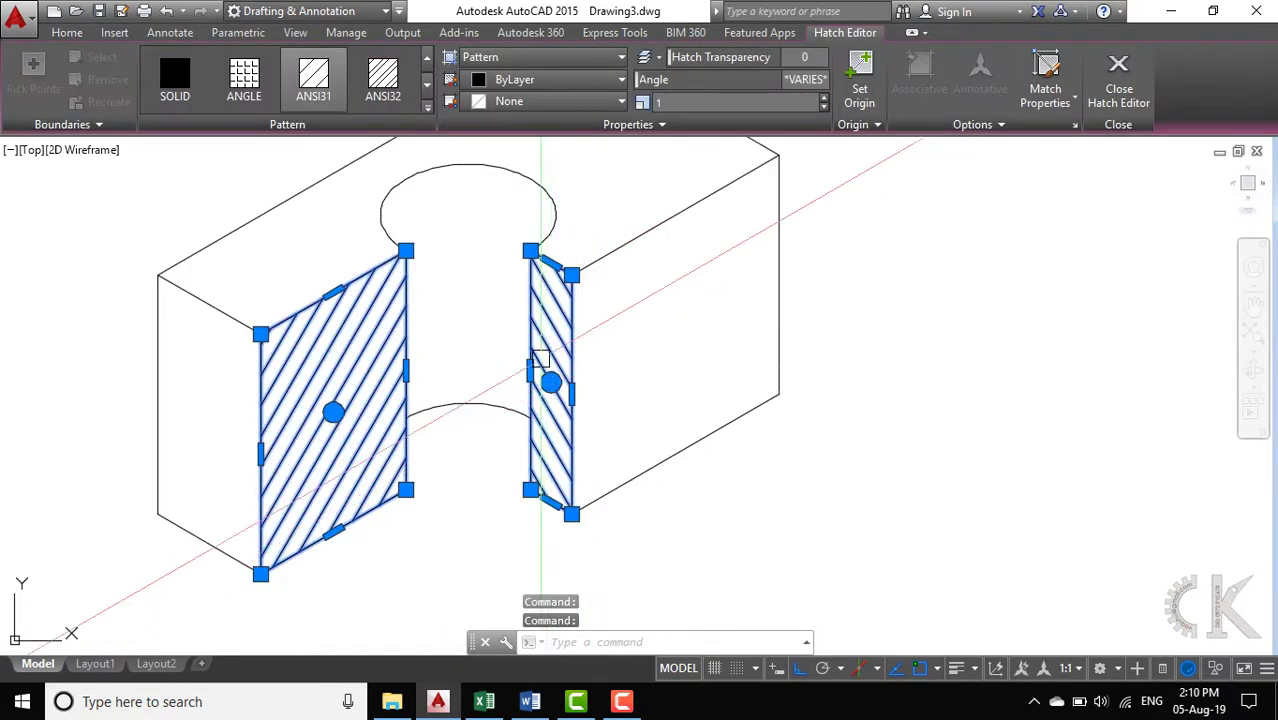
left_click(60, 33)
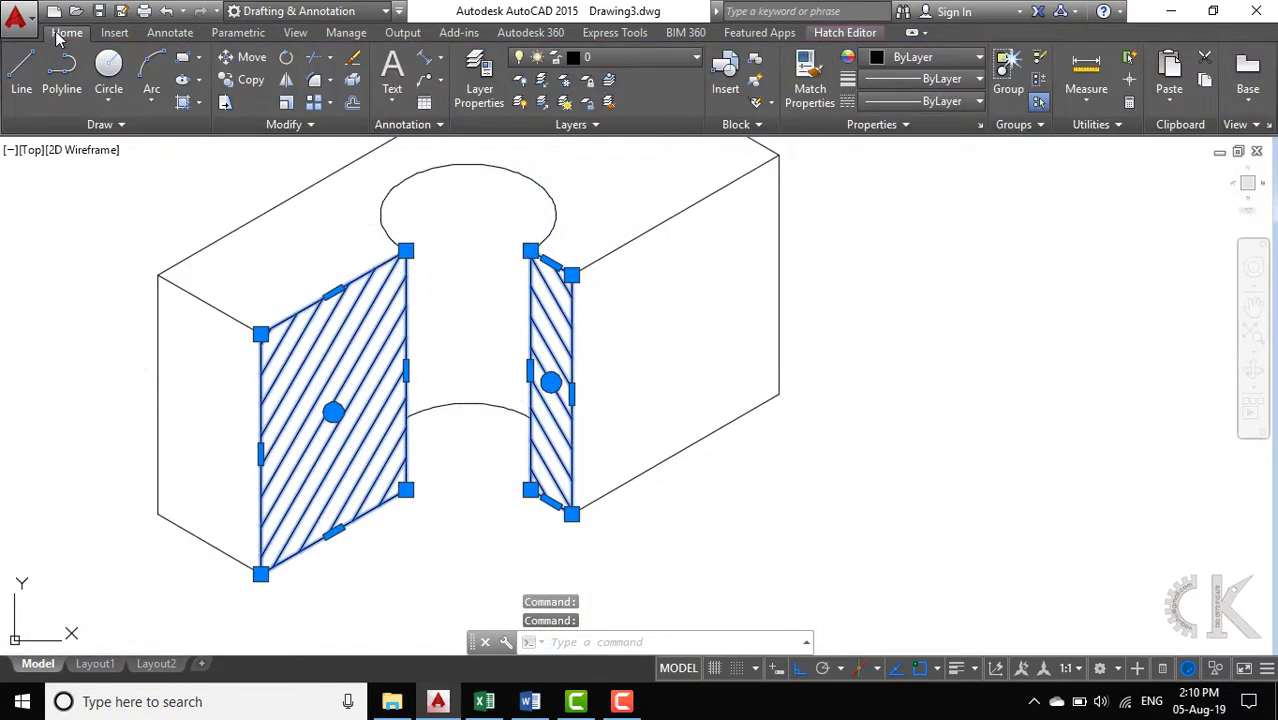
left_click(692, 58)
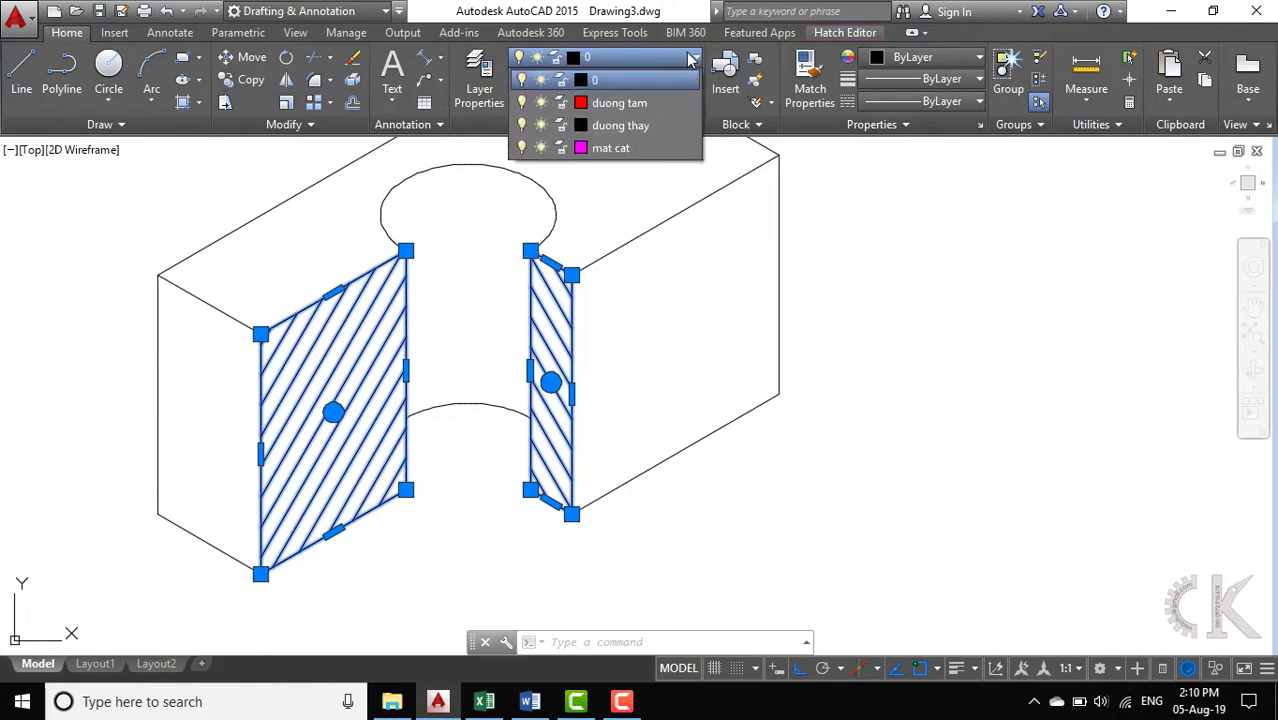
left_click(650, 148)
key("Escape")
key("Escape")
scroll(659, 390, "down", 2)
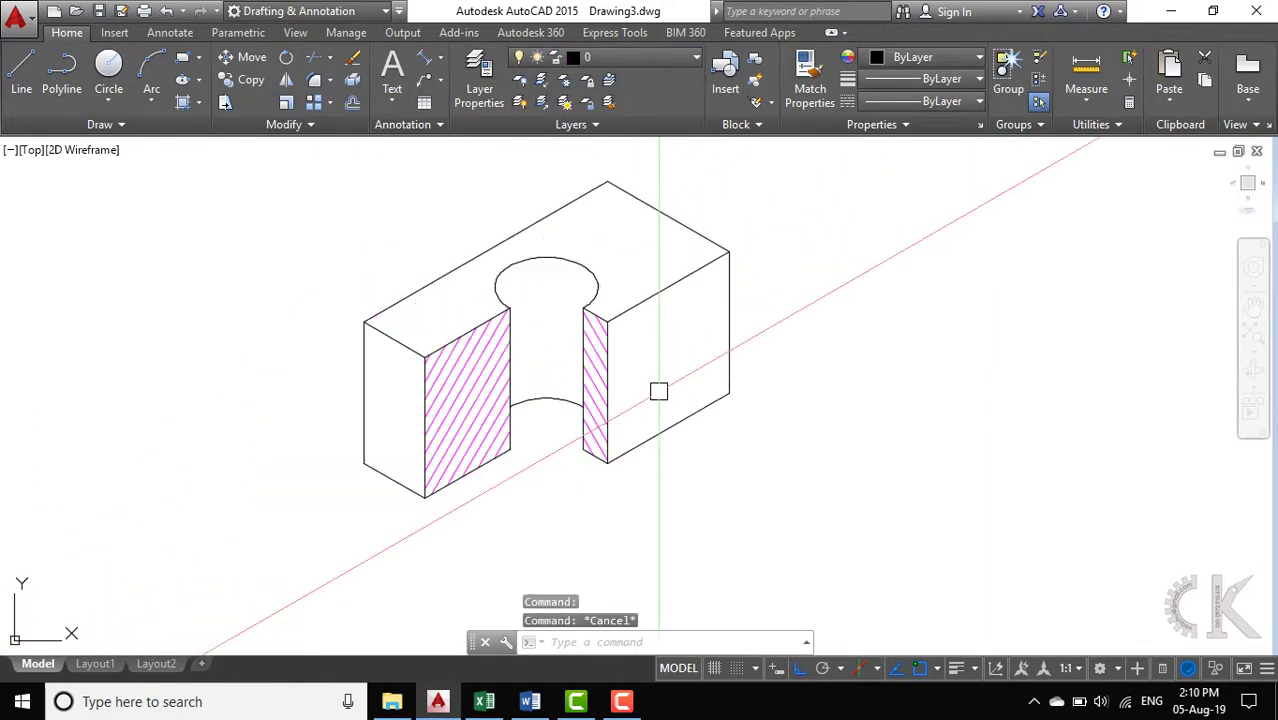
Step: Put the whole block's geometry, edges and hole circle, on layer duong thay
left_click(705, 406)
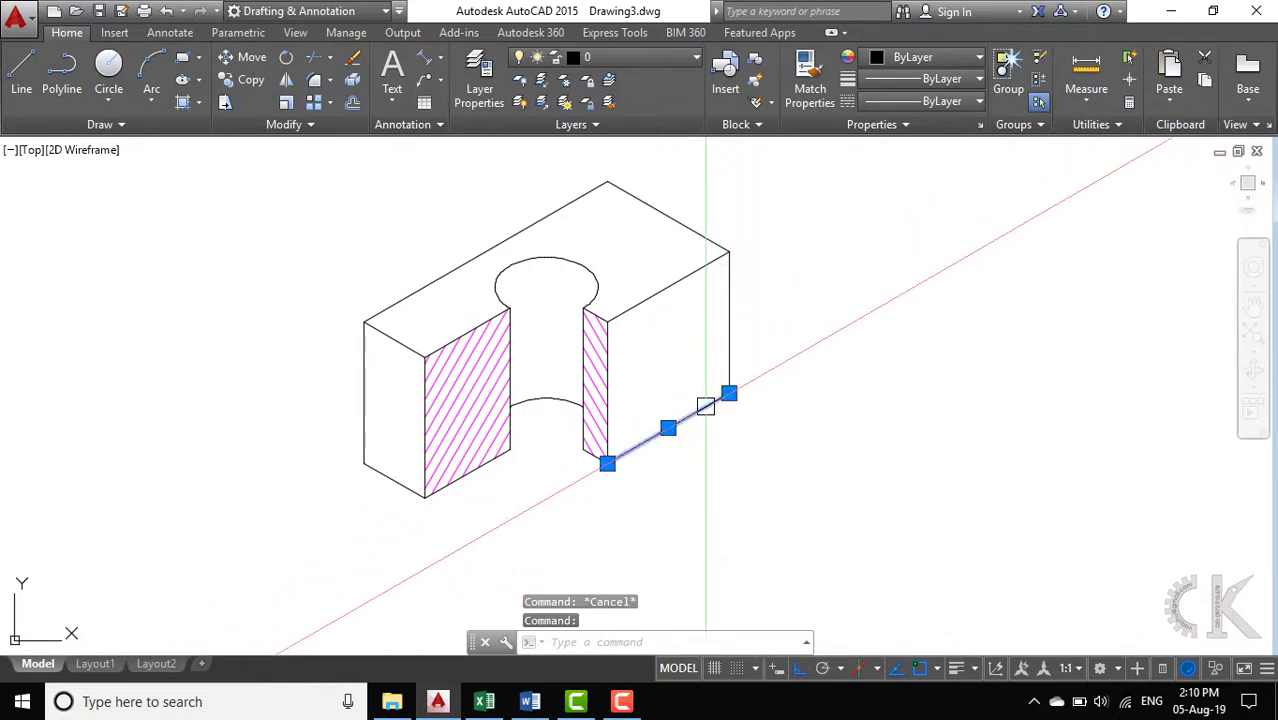
left_click(729, 300)
left_click(758, 262)
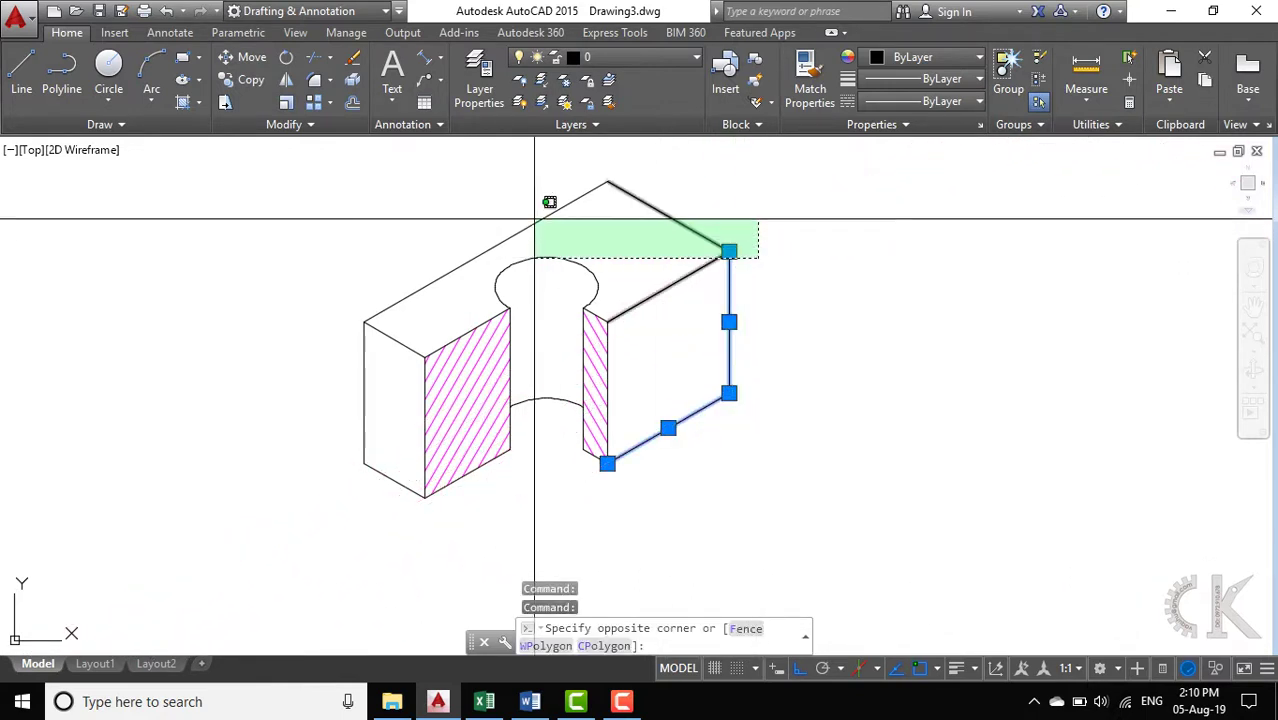
left_click(442, 196)
left_click(394, 262)
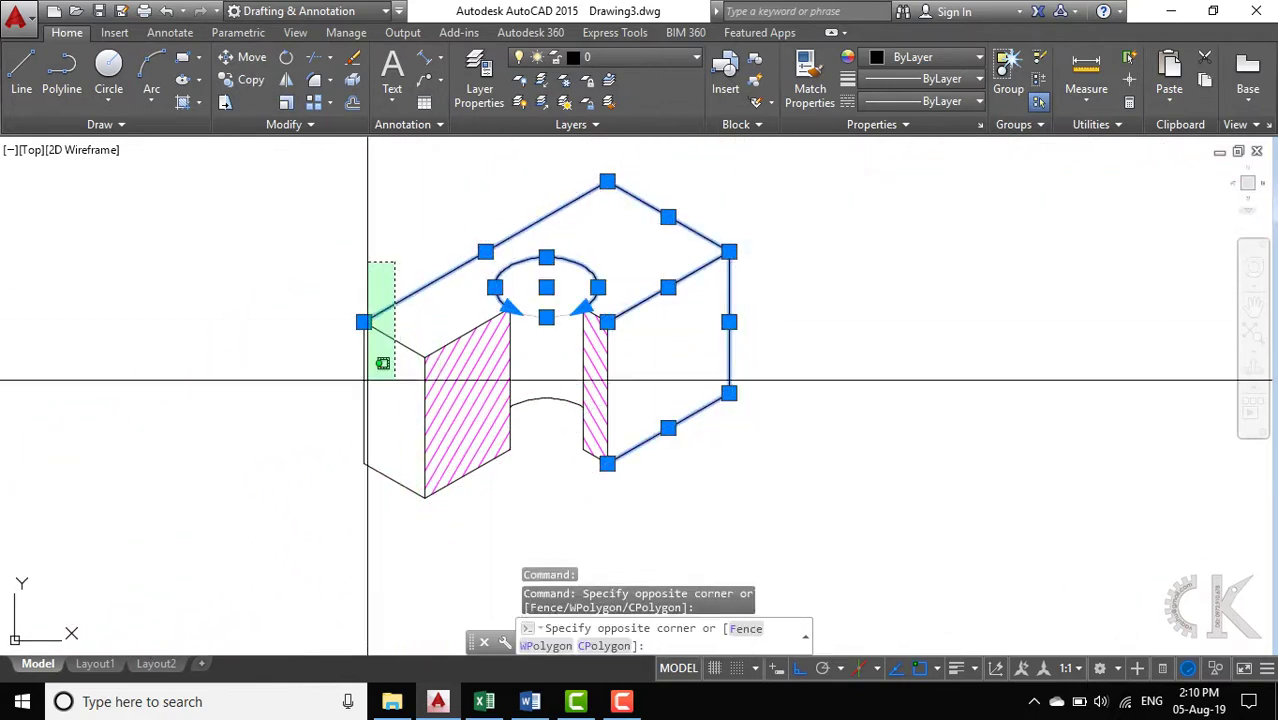
left_click(330, 506)
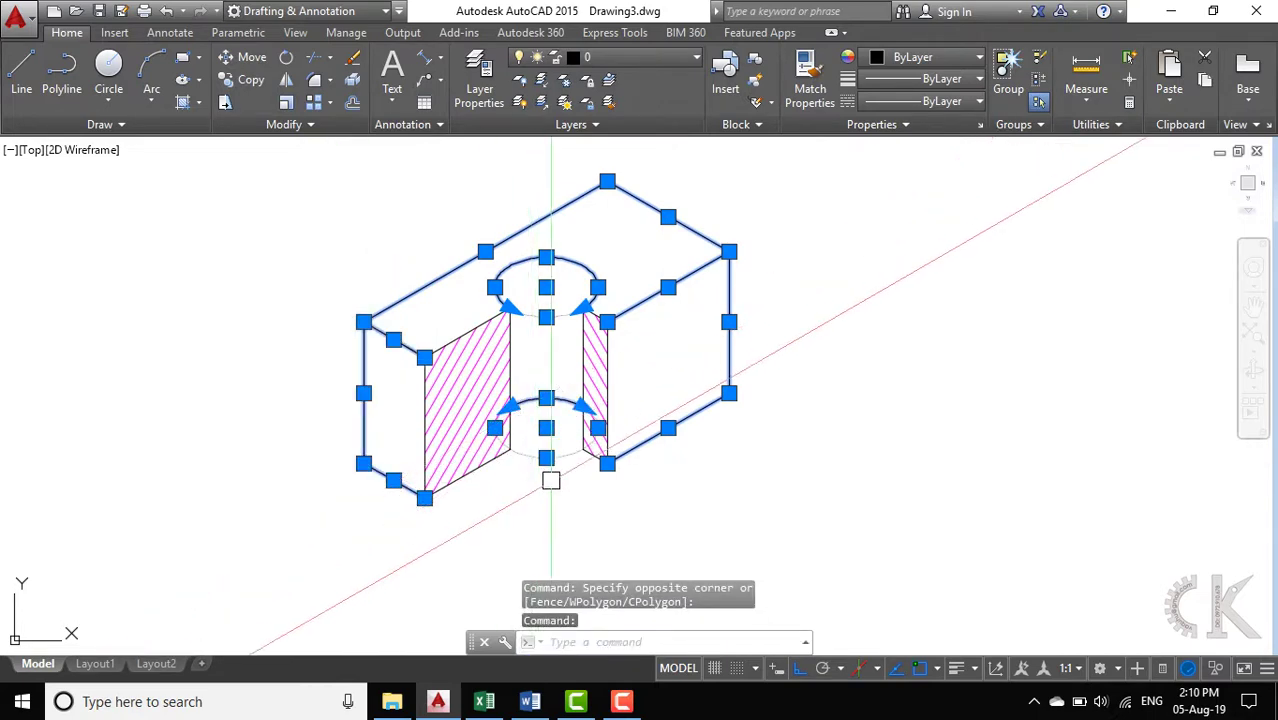
scroll(611, 340, "up", 3)
scroll(605, 354, "up", 2)
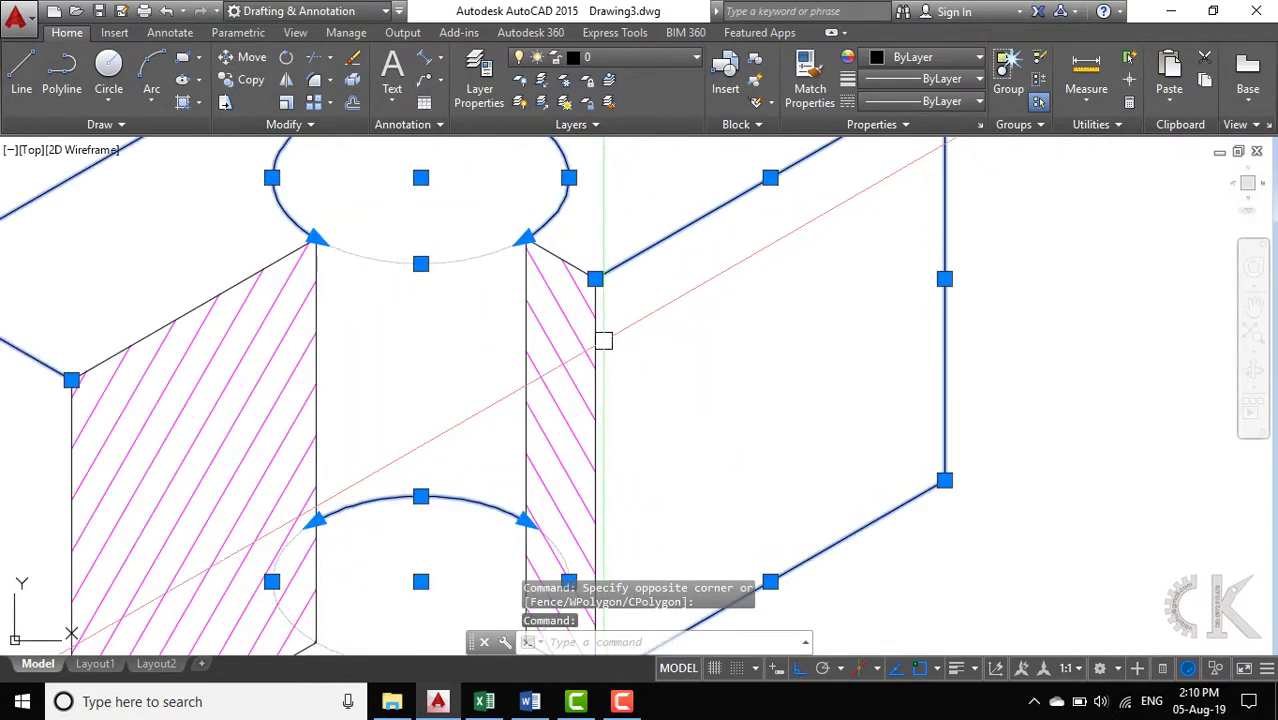
scroll(563, 330, "down", 6)
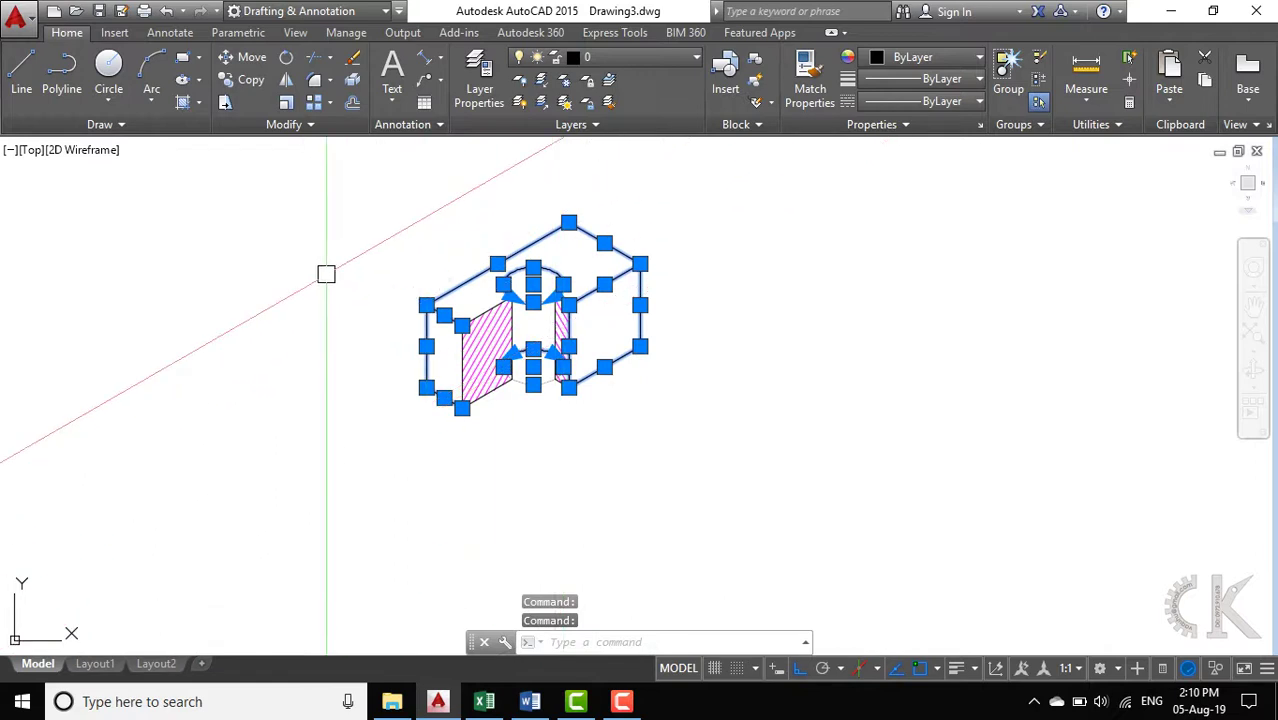
left_click(712, 175)
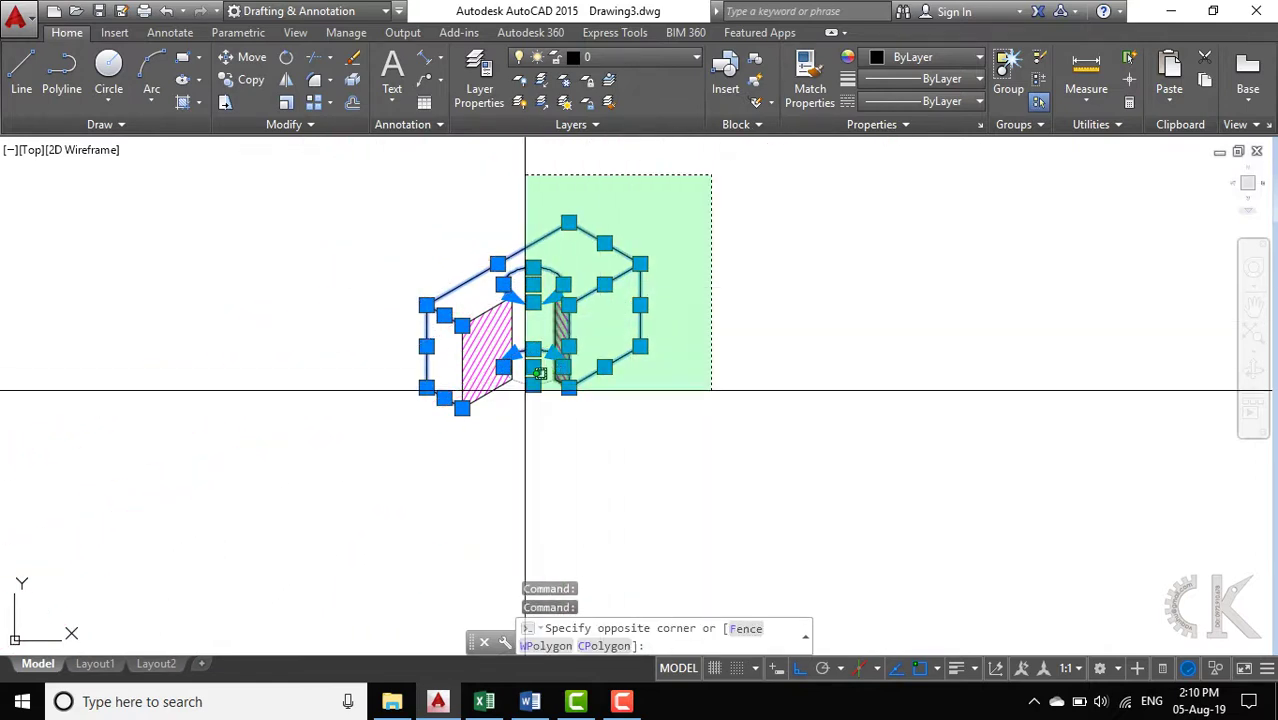
left_click(348, 457)
left_click(652, 59)
key("Escape")
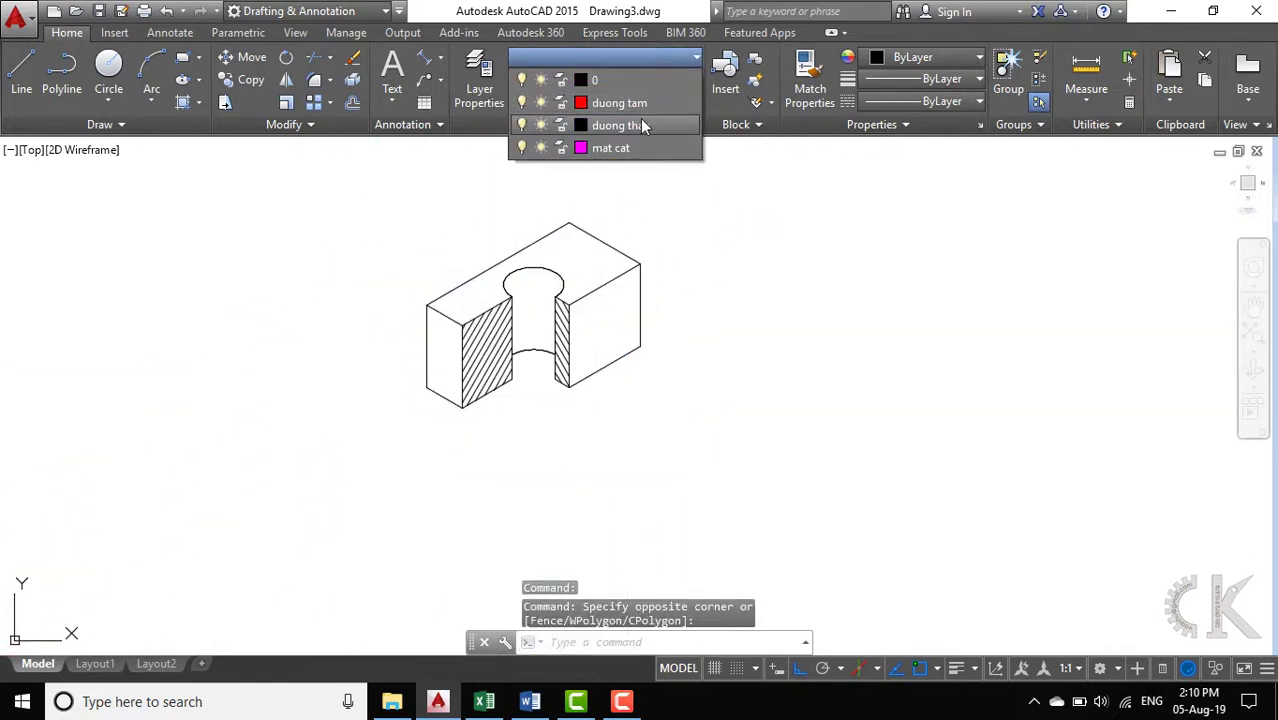
Step: Return both section hatches to layer mat cat and turn on lineweight display
scroll(486, 346, "up", 3)
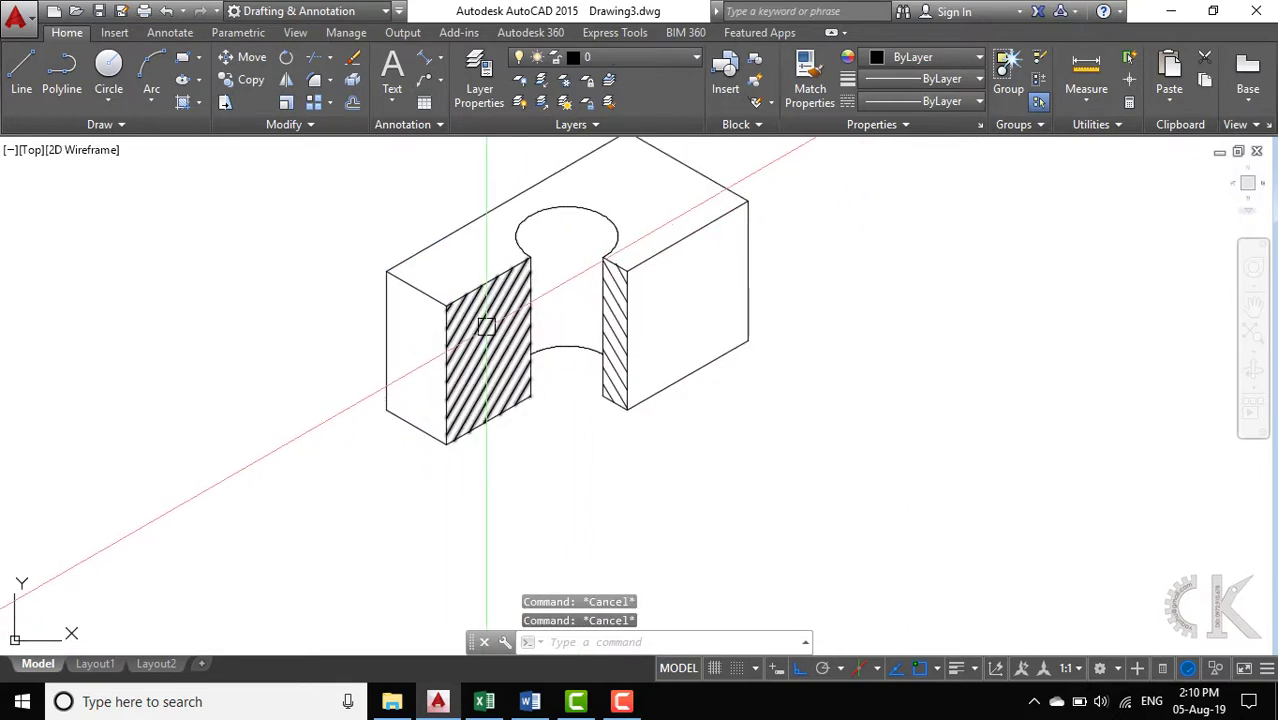
left_click(485, 348)
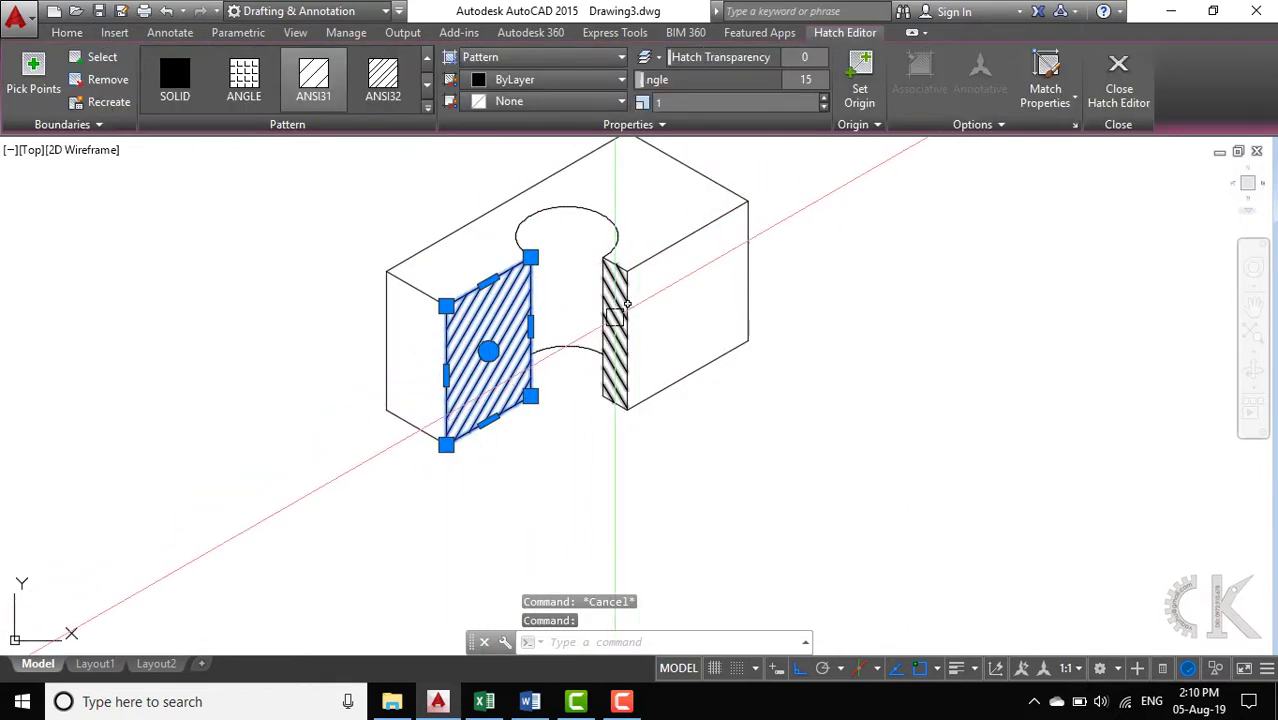
left_click(615, 300)
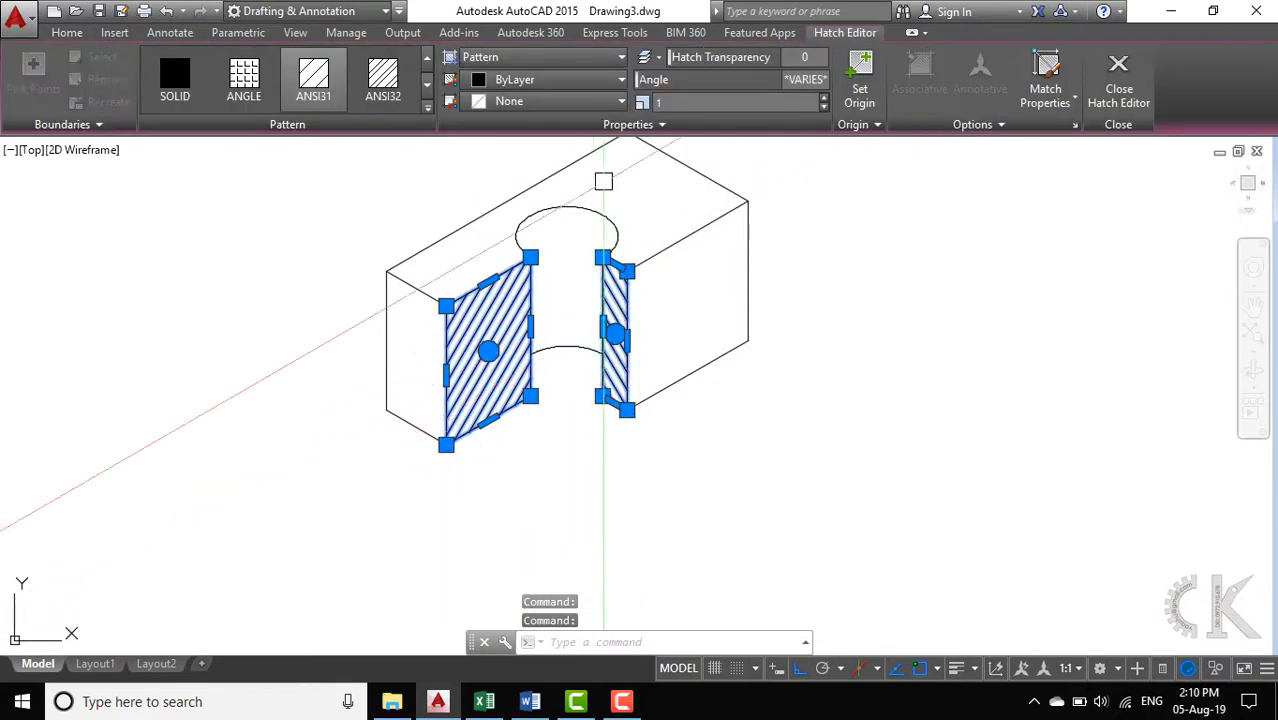
left_click(66, 33)
left_click(615, 58)
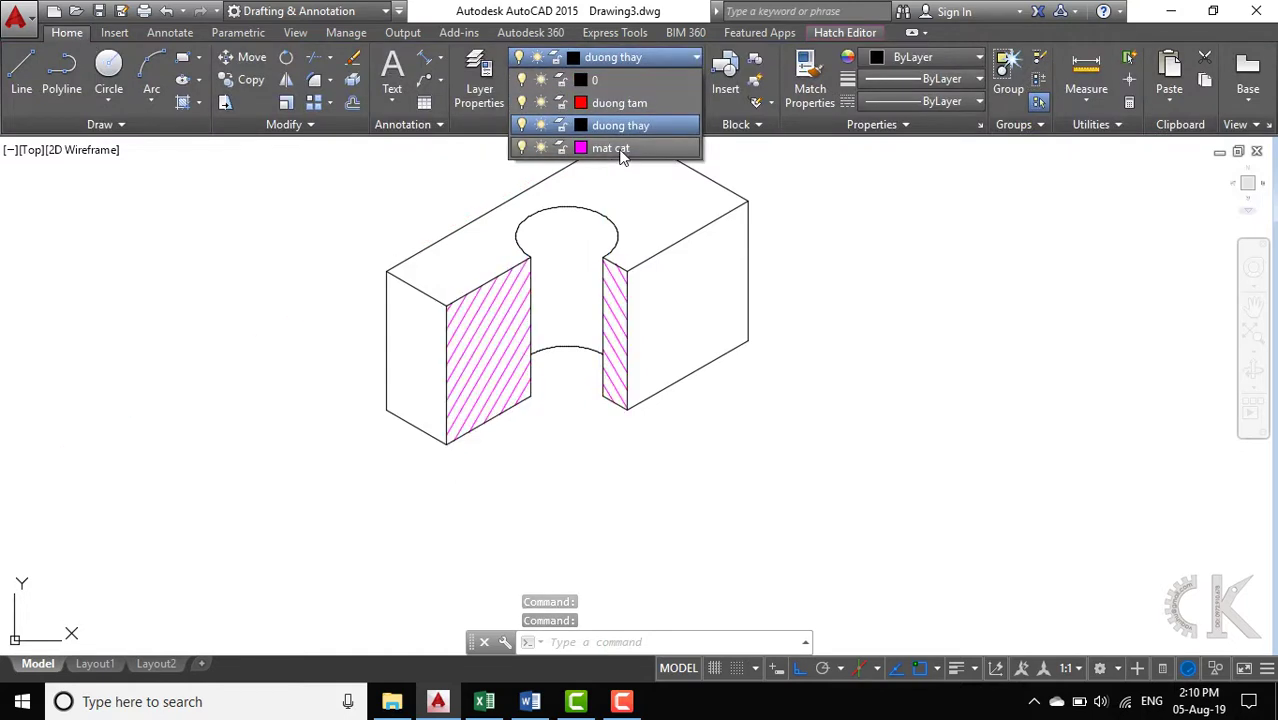
left_click(620, 149)
key("Escape")
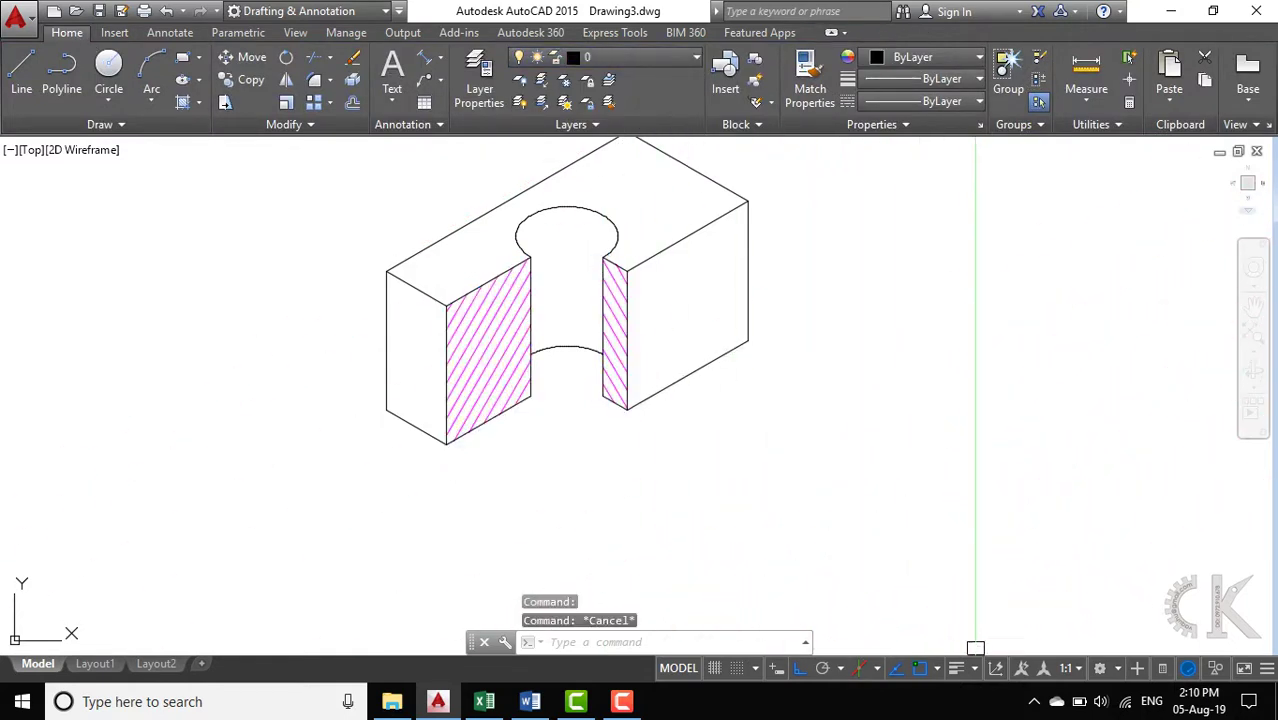
left_click(958, 668)
Step: Draw a vertical line down the hole's axis from its top centre
scroll(499, 408, "up", 3)
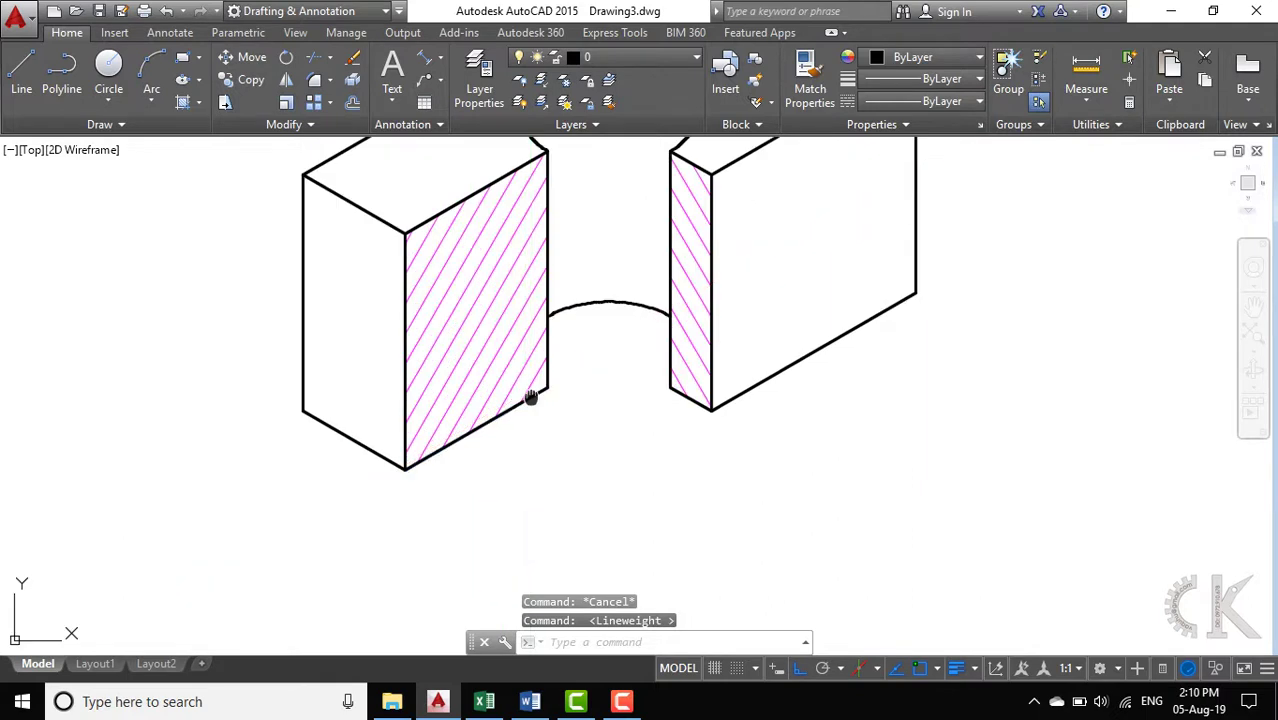
scroll(503, 503, "down", 1)
scroll(503, 503, "down", 2)
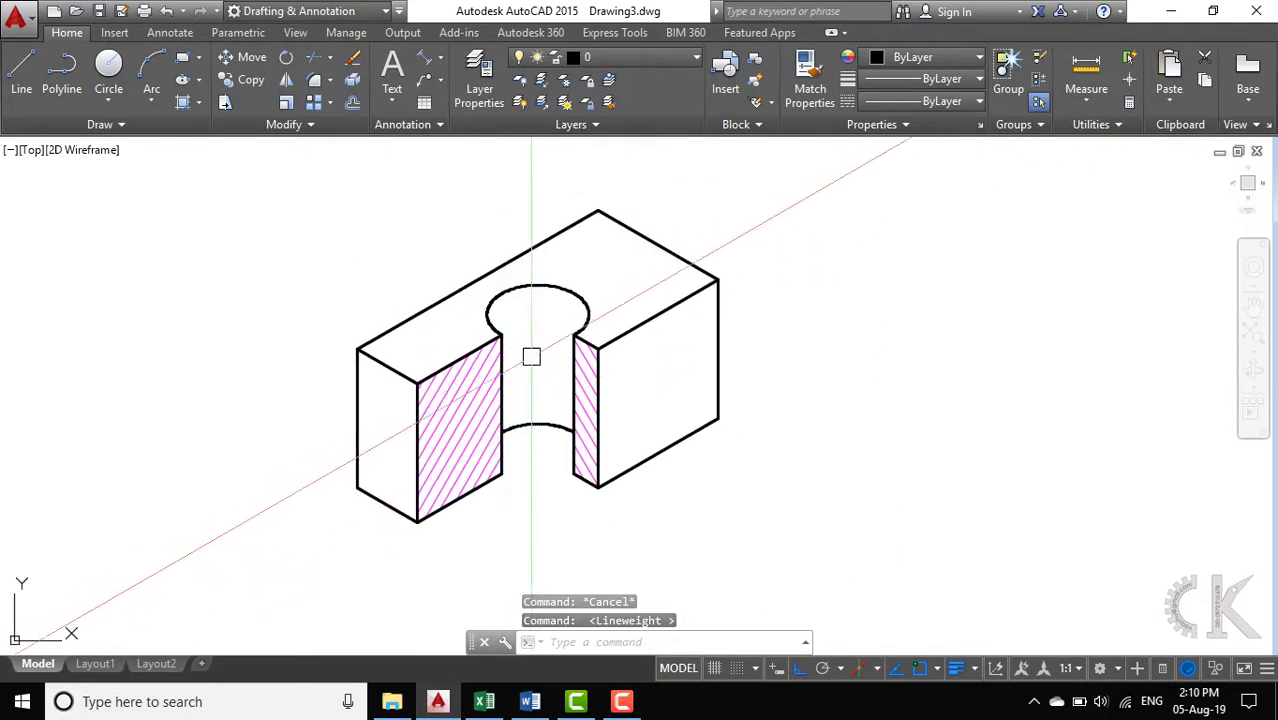
scroll(530, 355, "down", 1)
type("l")
key("Return")
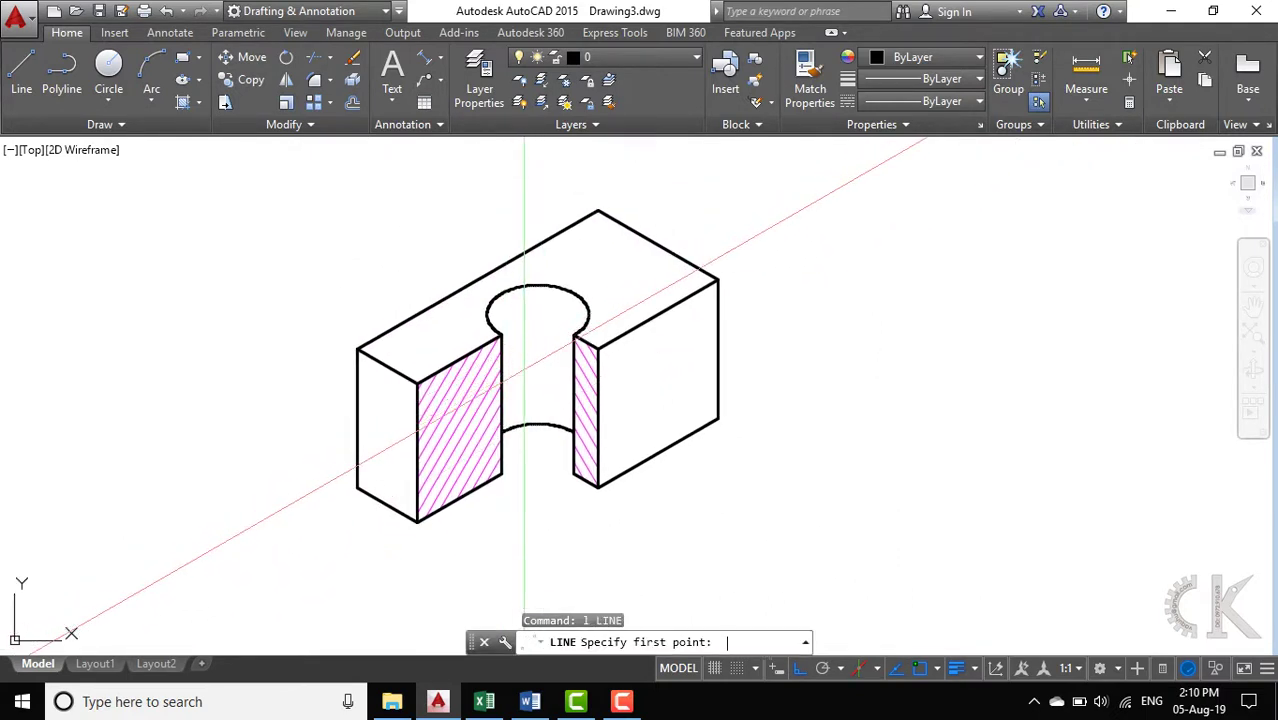
left_click(538, 314)
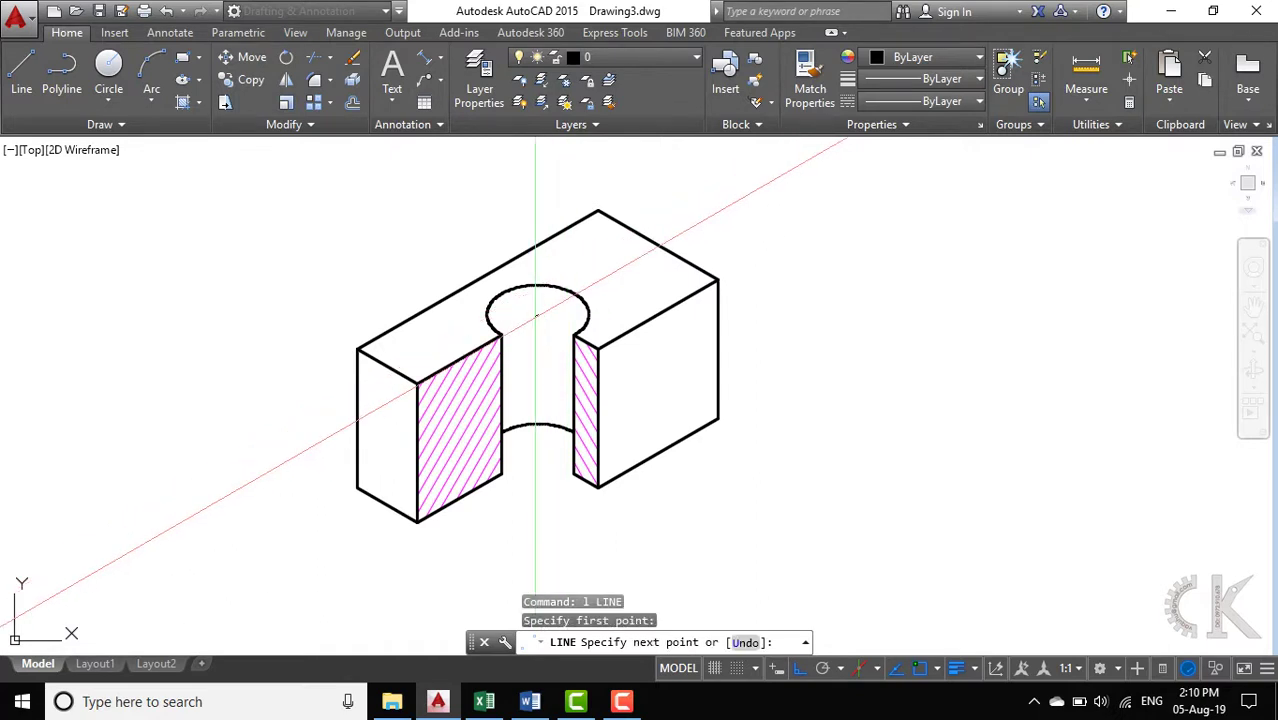
left_click(538, 496)
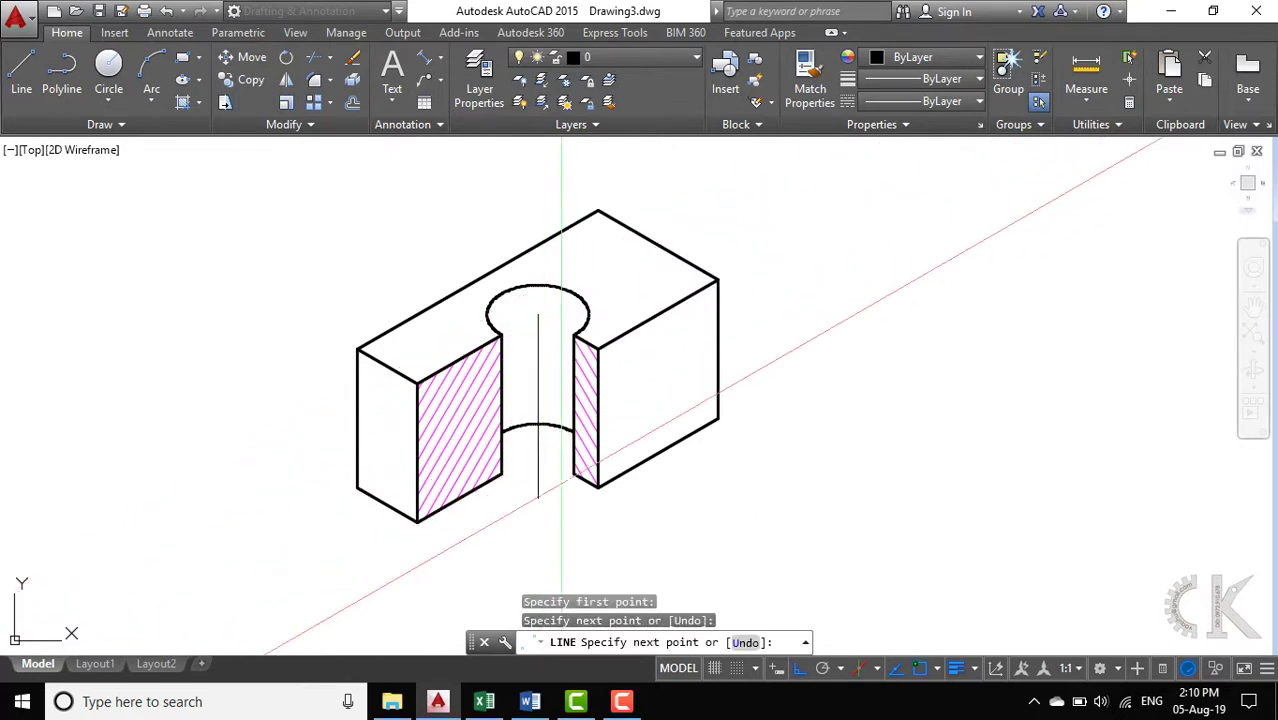
key("Return")
Step: Move the new vertical line onto the red duong tam layer
left_click(538, 385)
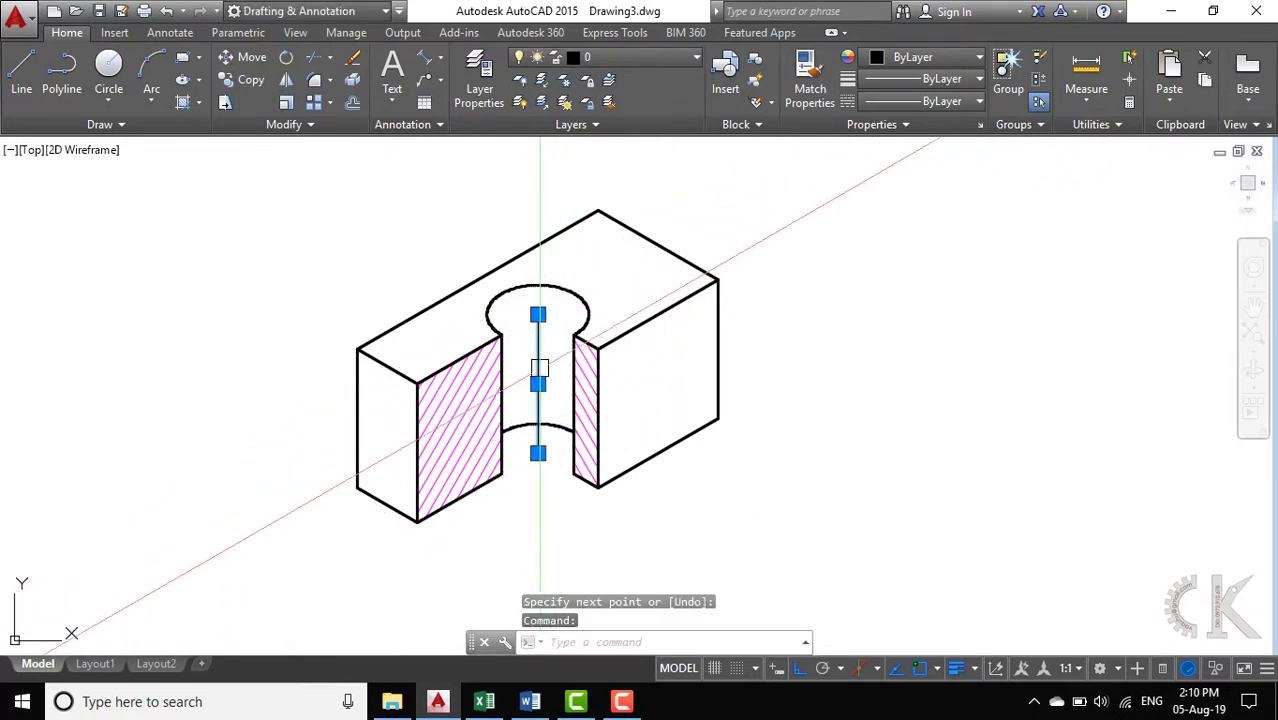
left_click(638, 58)
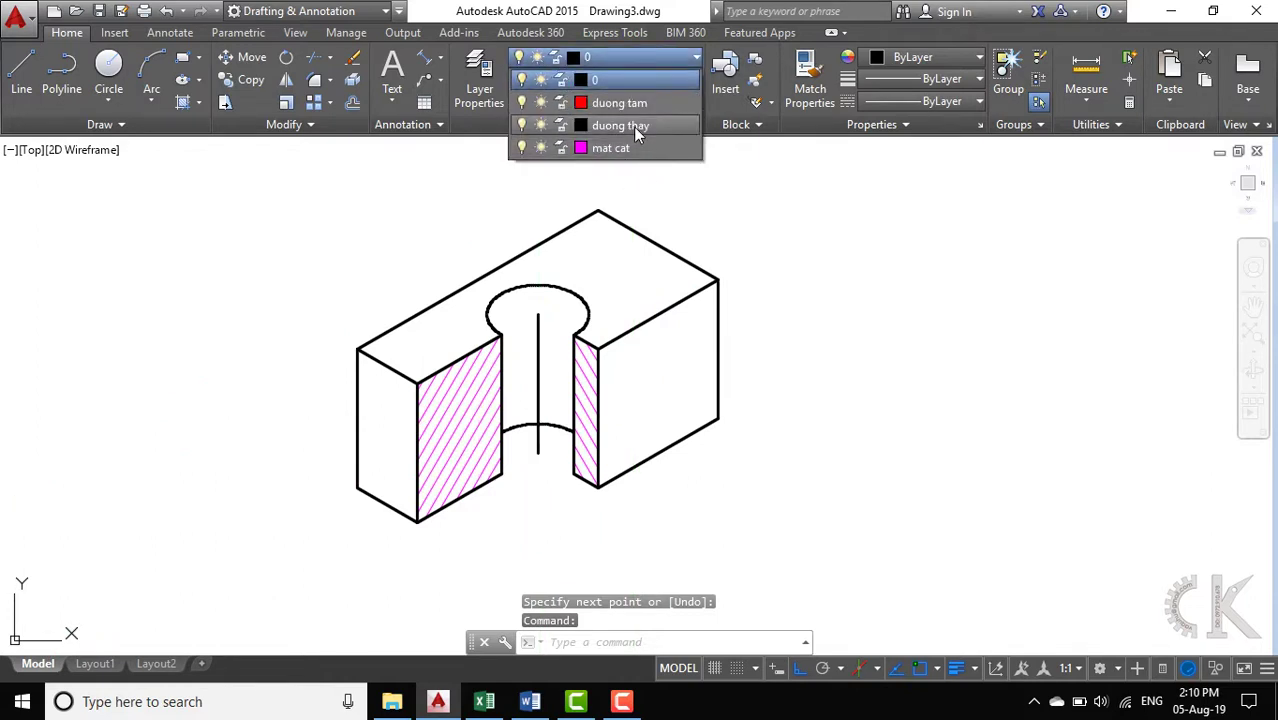
left_click(635, 104)
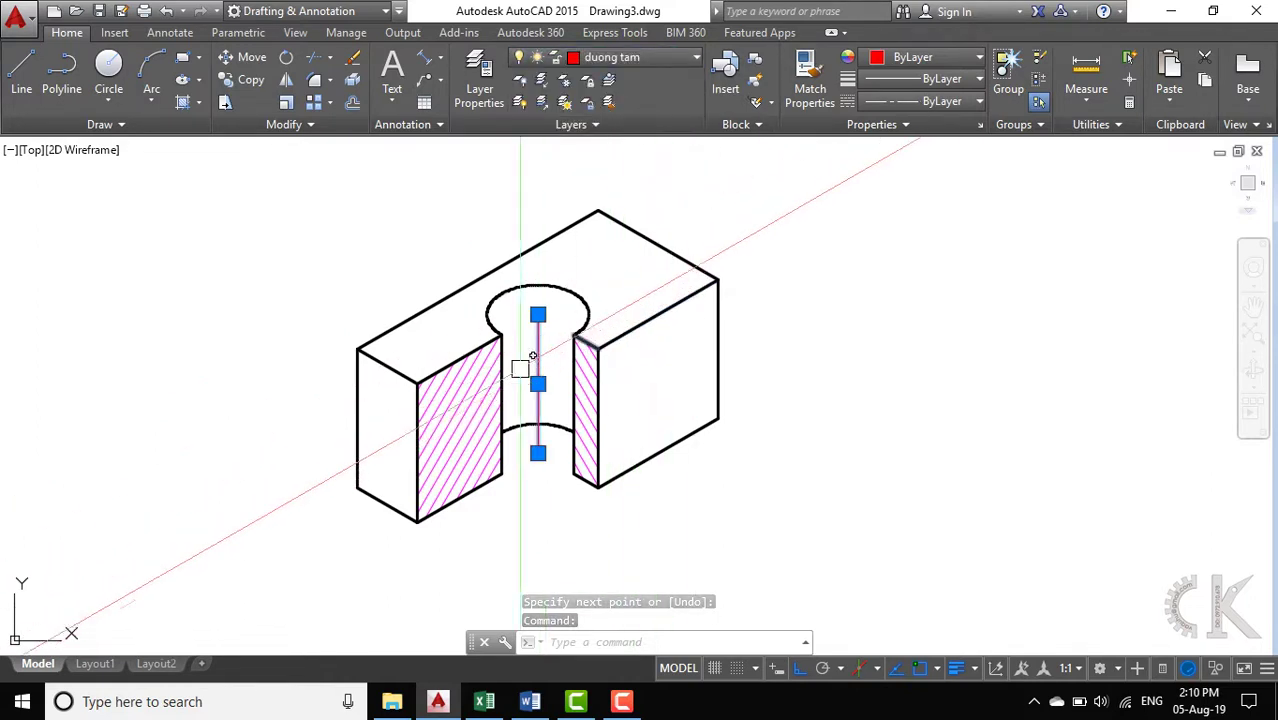
key("Escape")
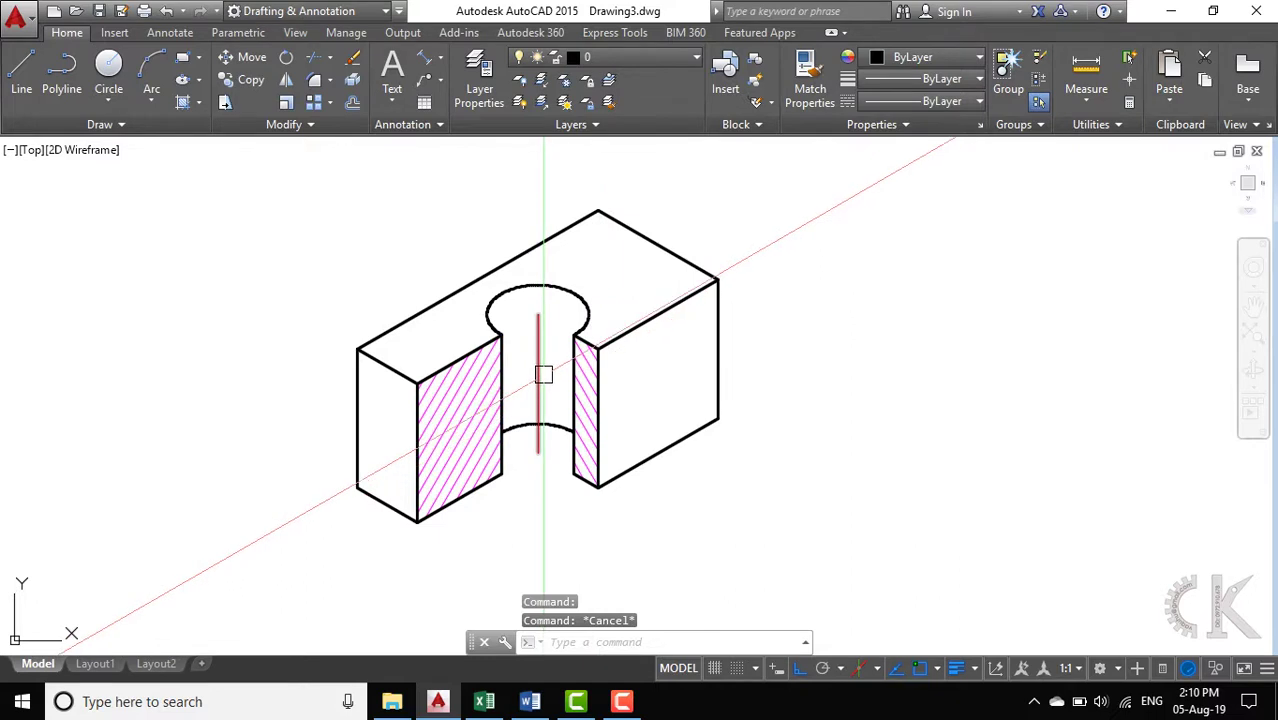
scroll(545, 352, "up", 2)
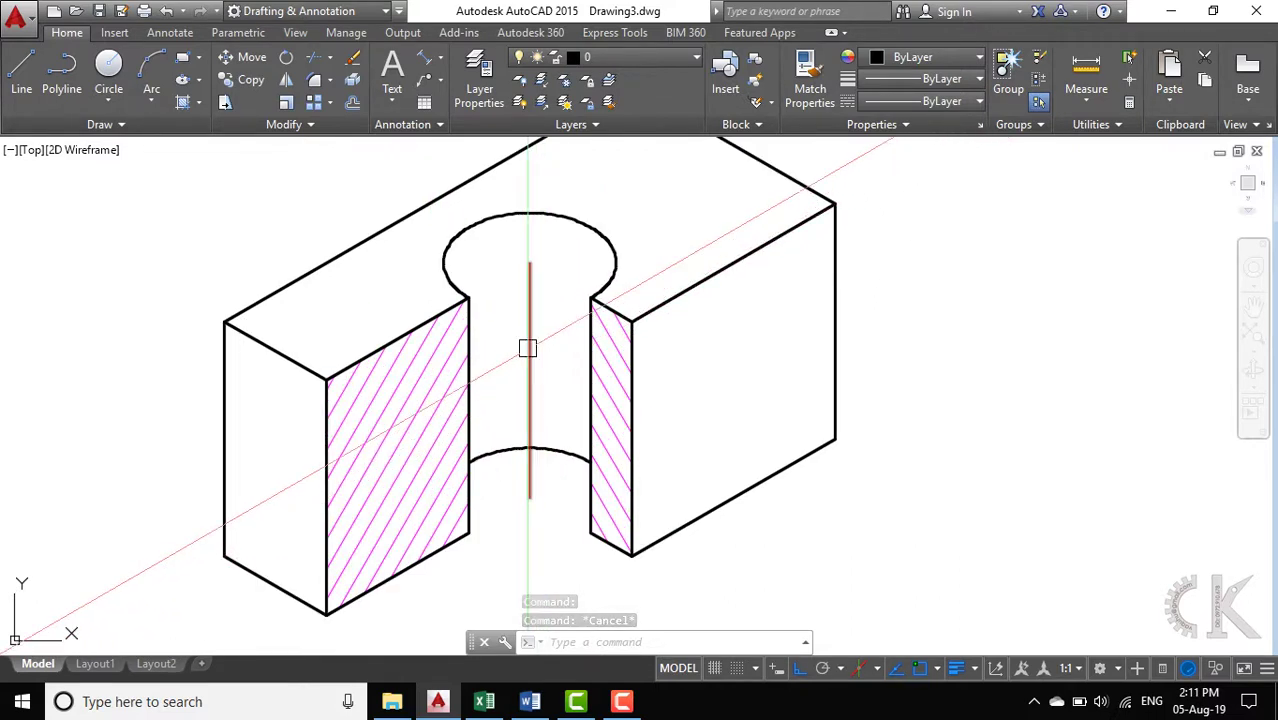
Step: Give the red centre line a linetype scale of 0.3 in the Properties palette
left_click(530, 372)
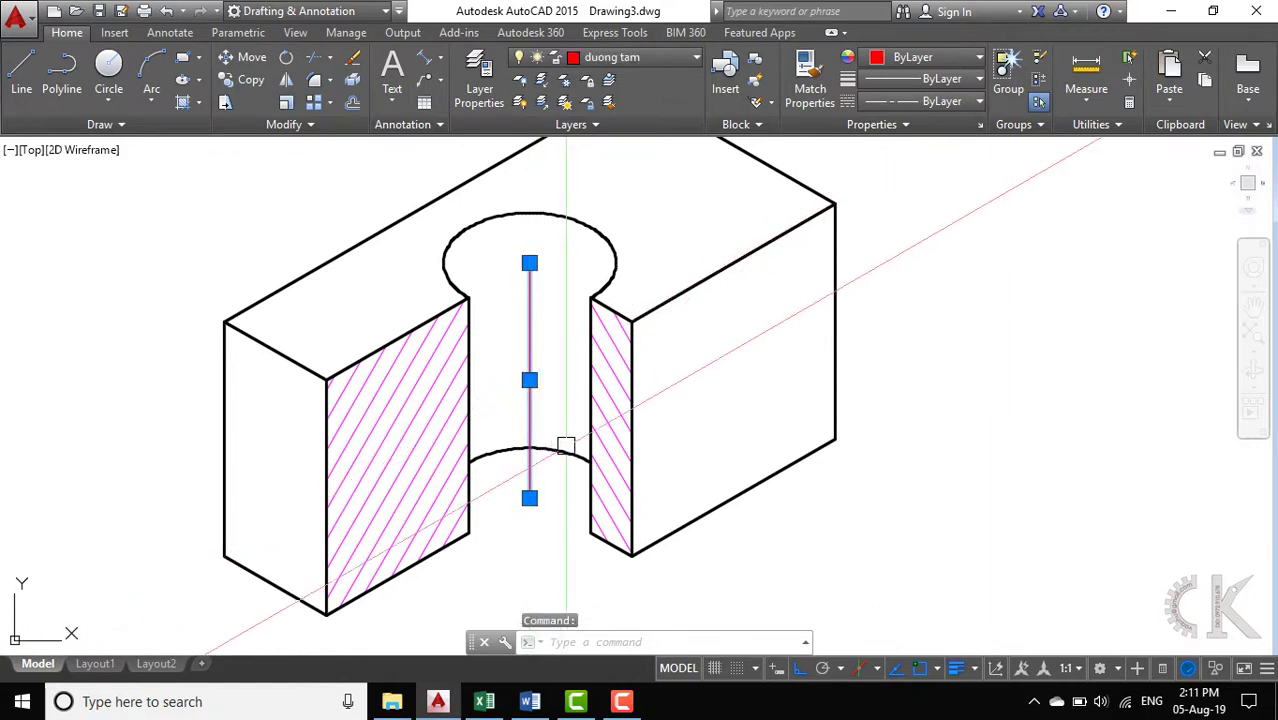
key("ctrl+1")
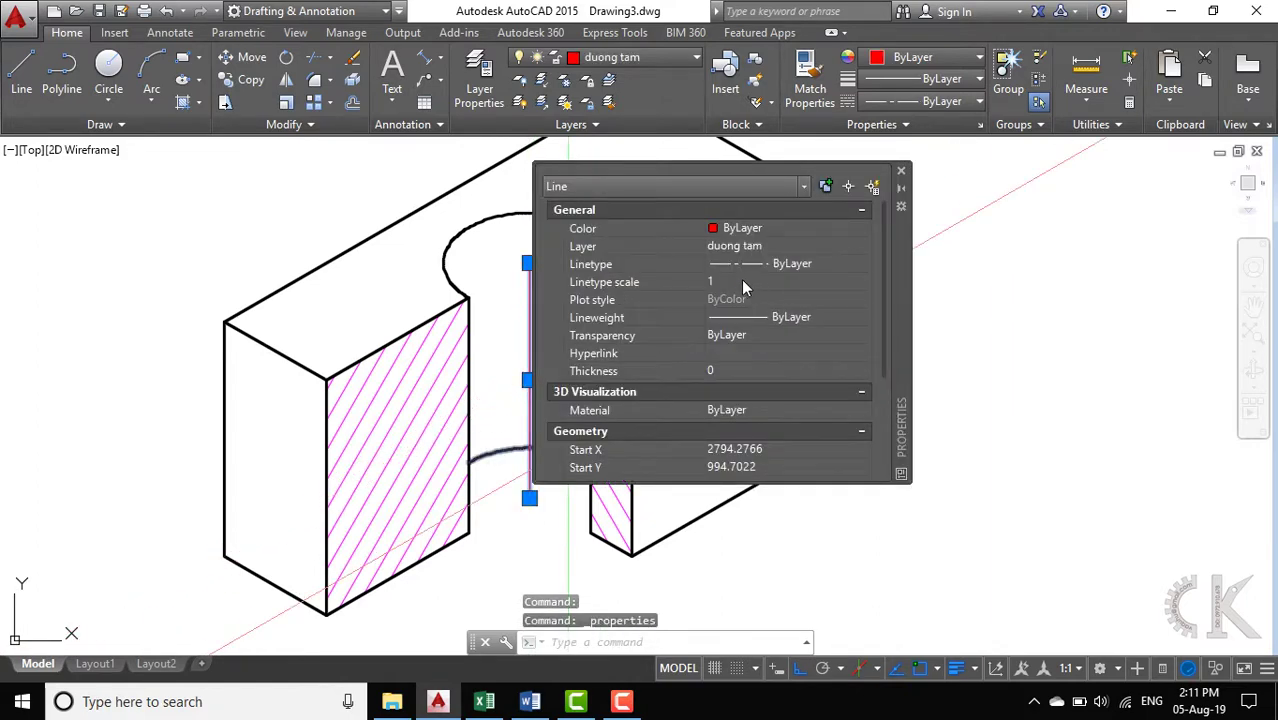
type("3")
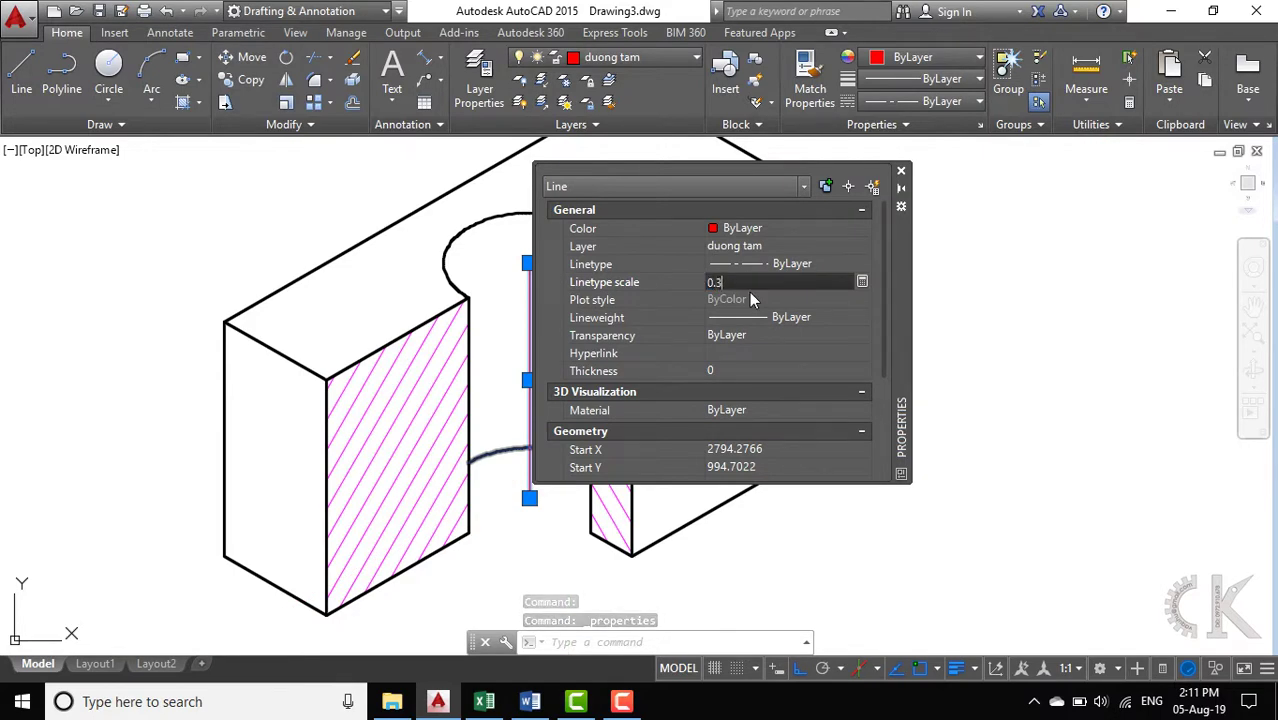
key("Return")
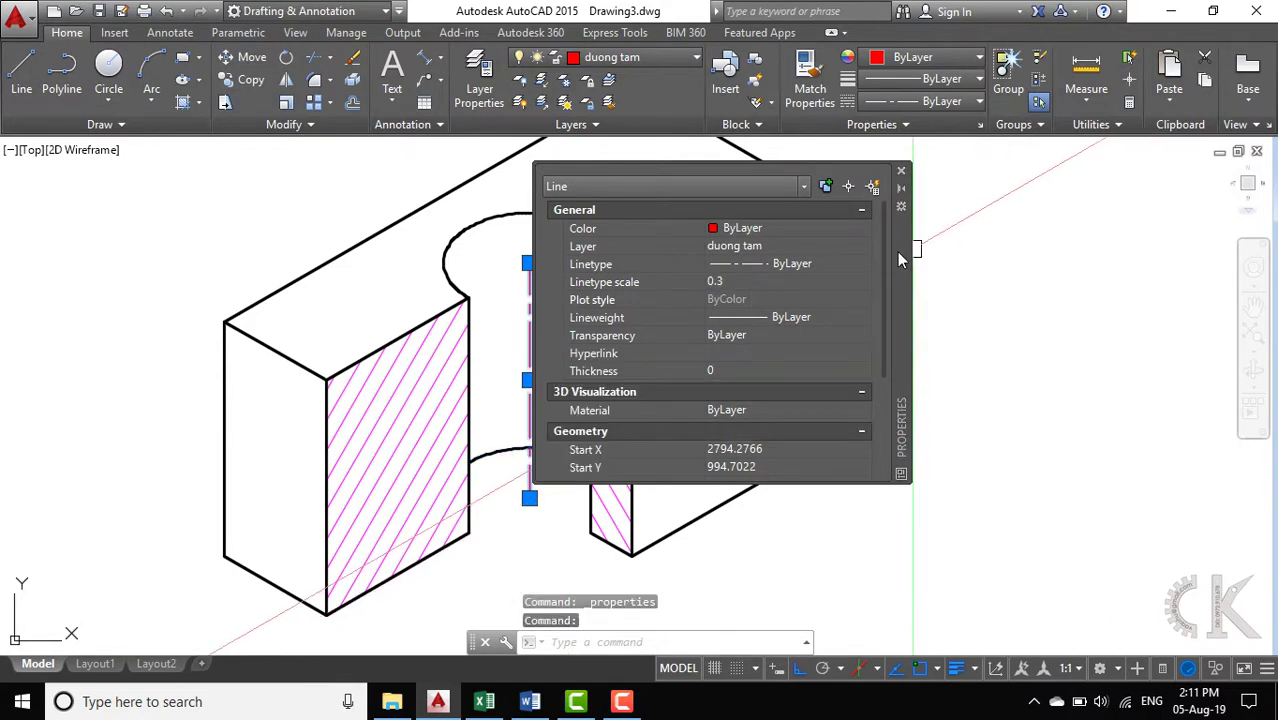
left_click_drag(900, 251, 1071, 260)
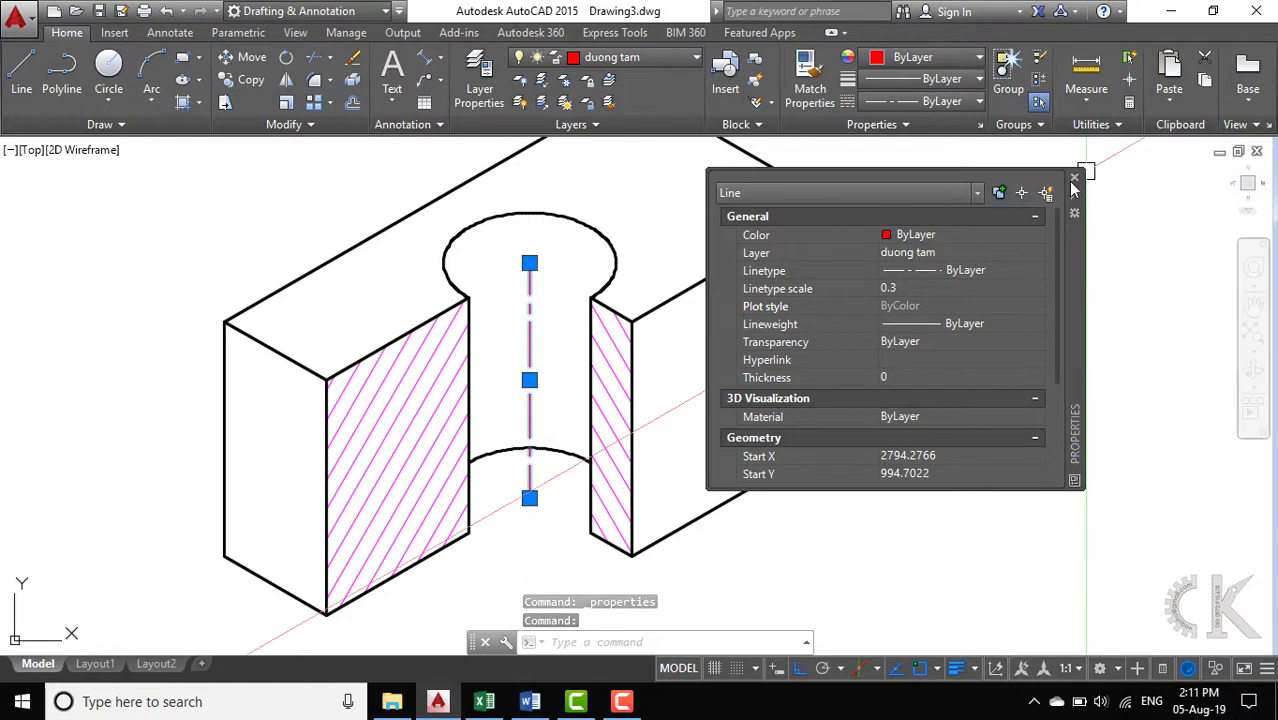
left_click(1075, 183)
key("Escape")
key("Escape")
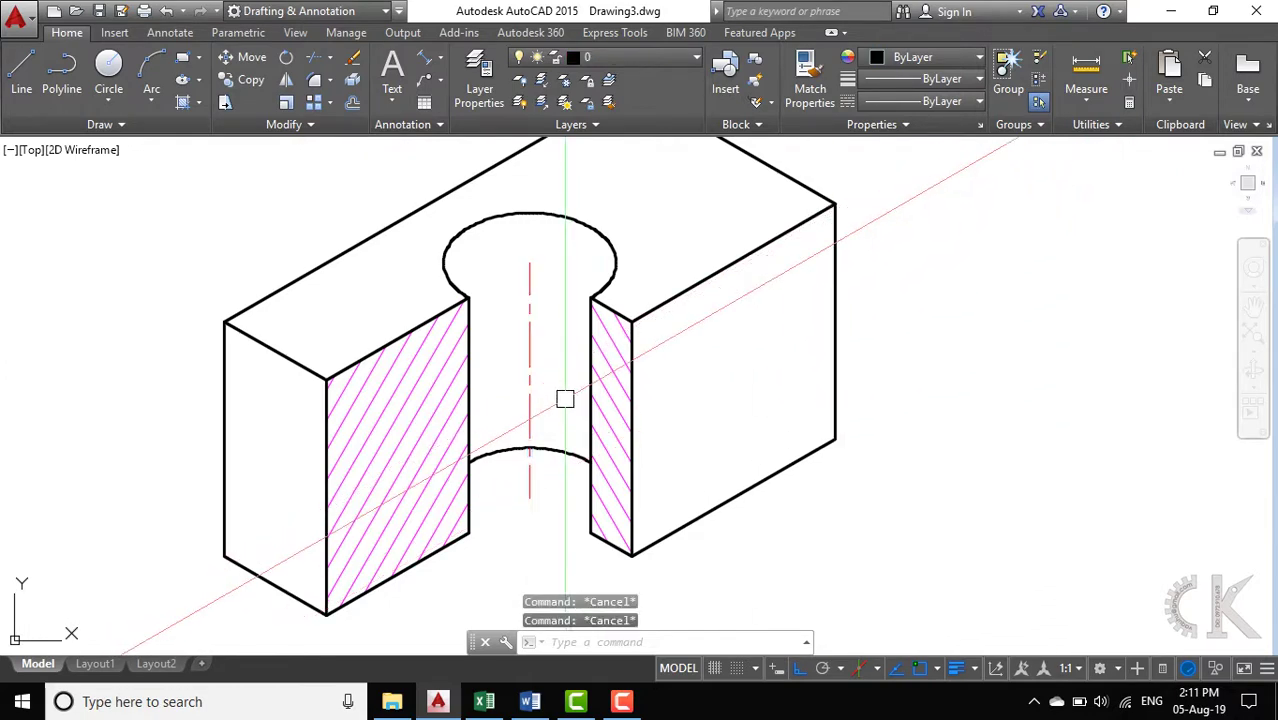
scroll(562, 412, "down", 1)
scroll(590, 420, "down", 2)
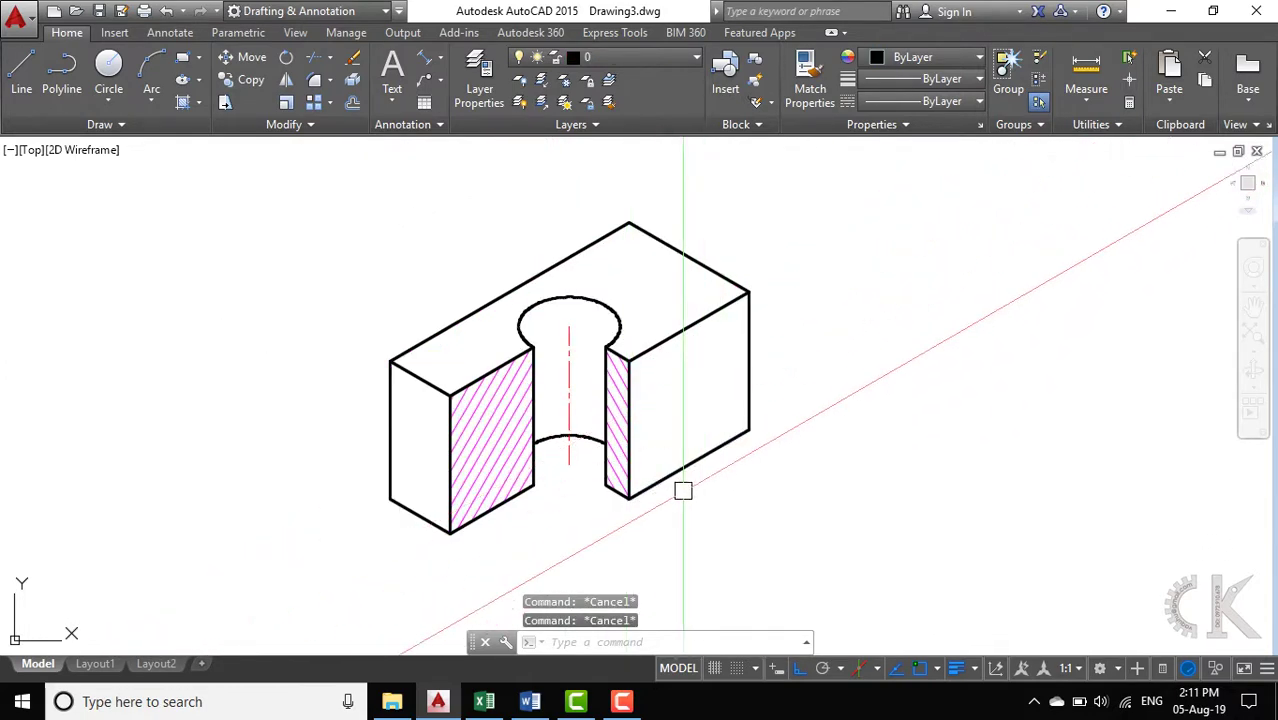